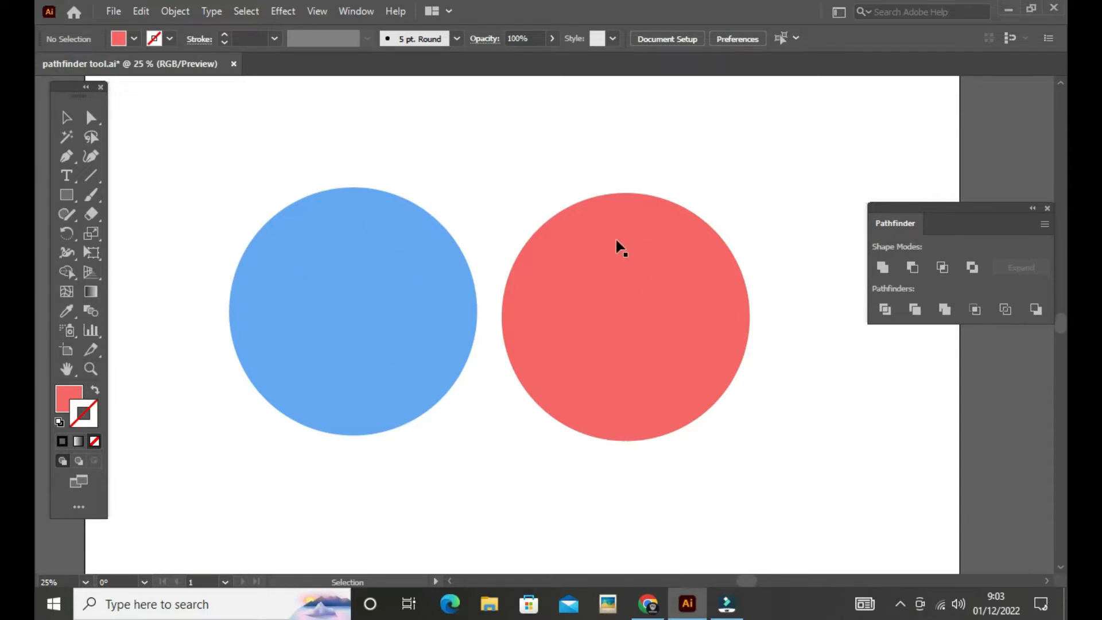
pyautogui.click(631, 298)
pyautogui.click(812, 371)
pyautogui.click(443, 312)
pyautogui.click(657, 360)
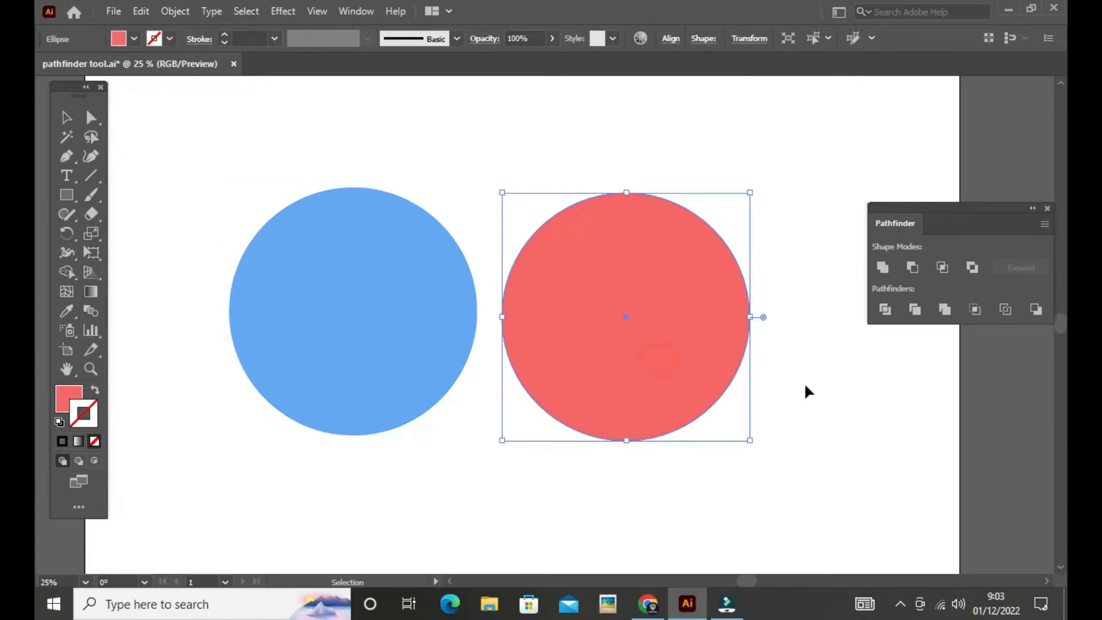
pyautogui.click(805, 387)
# Move the Pathfinder panel closer to the circles and look up the Pathfinder entry in the list of available panels.
pyautogui.moveTo(981, 210); pyautogui.dragTo(958, 204)
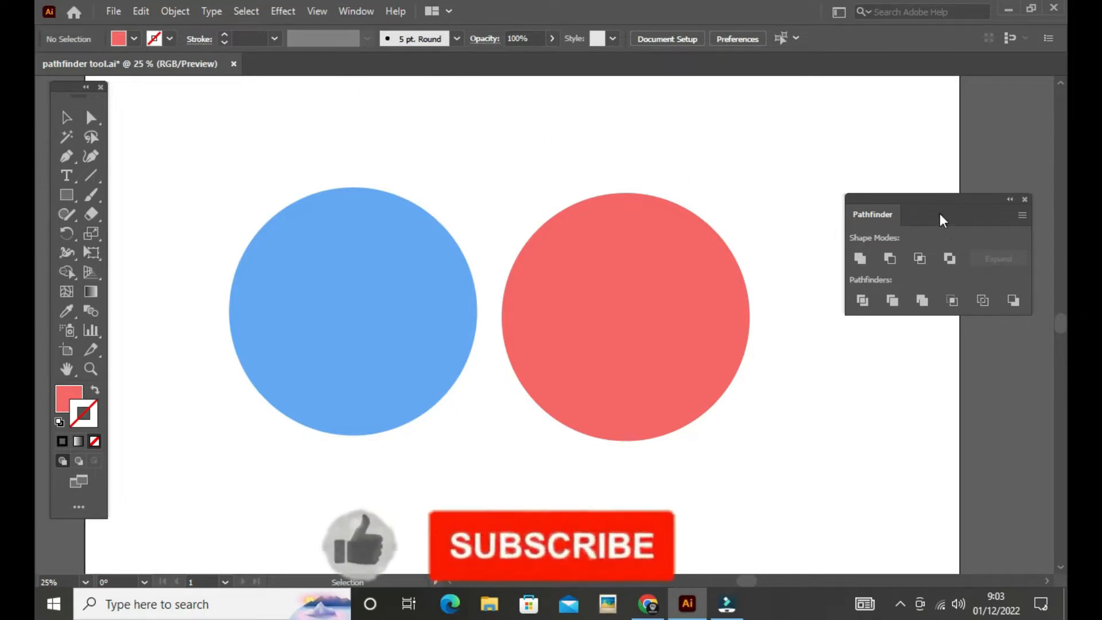
pyautogui.moveTo(948, 198); pyautogui.dragTo(939, 190)
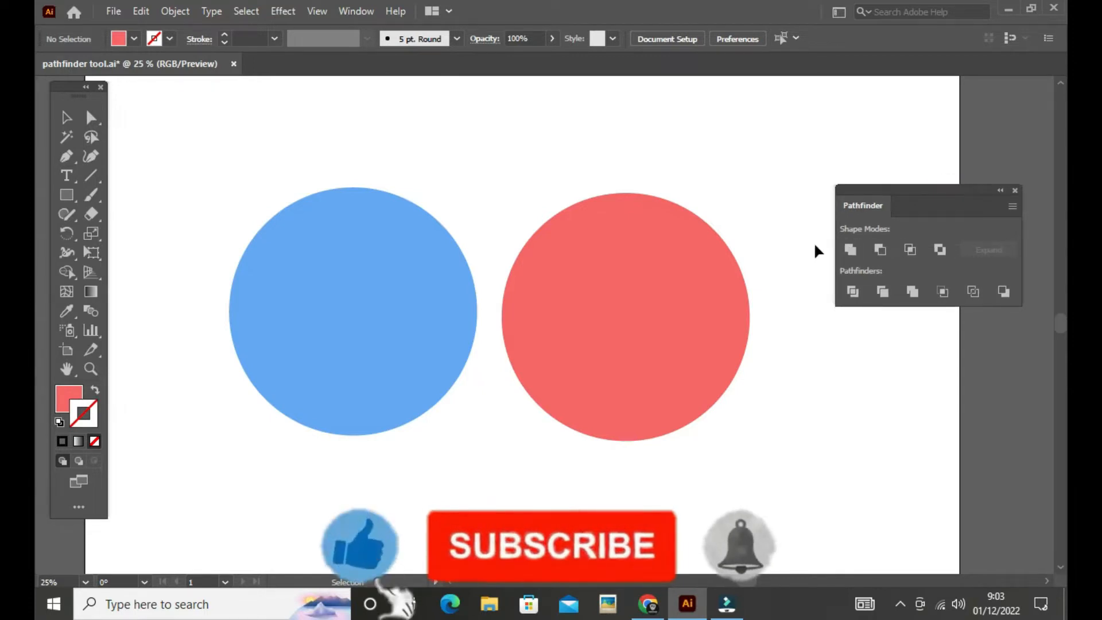
pyautogui.click(355, 11)
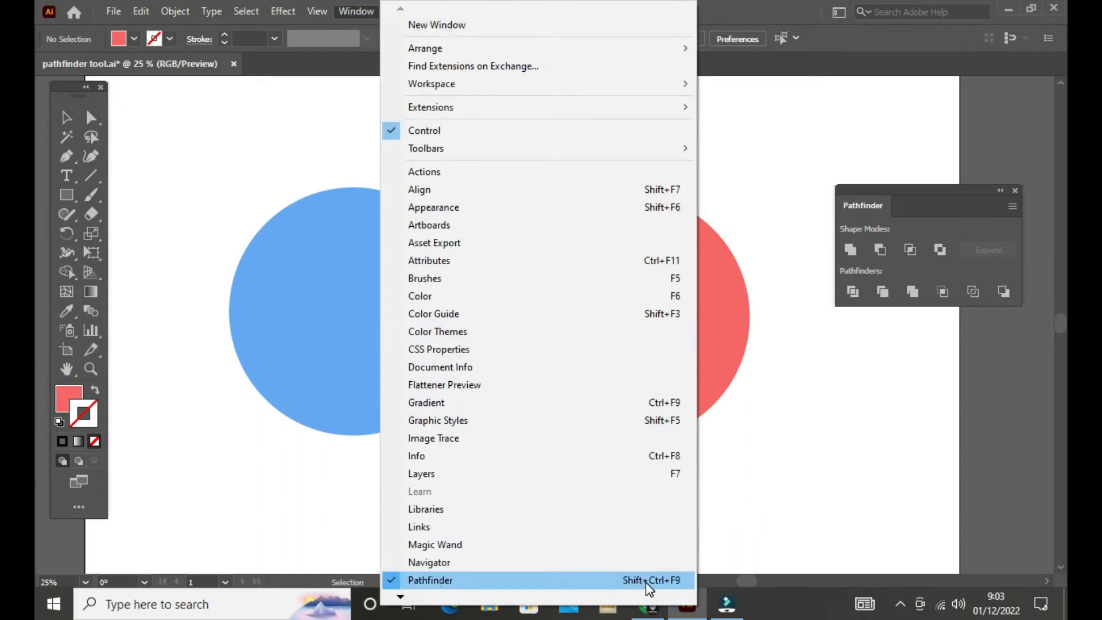
pyautogui.click(819, 428)
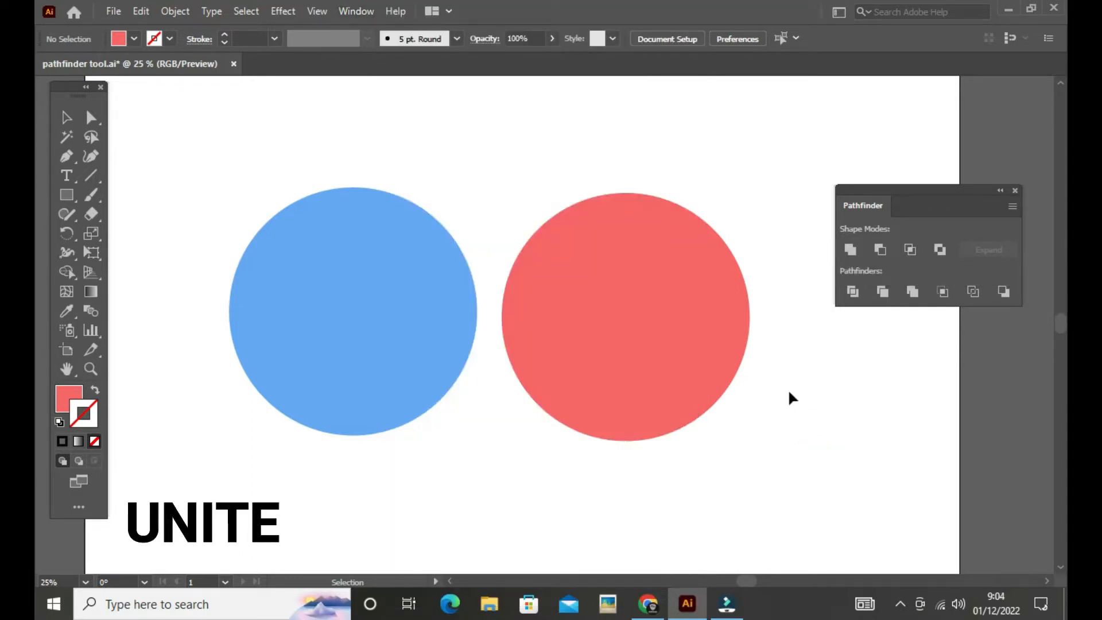
# Move the red circle horizontally so that it overlaps the right half of the blue circle, and deselect it.
pyautogui.click(773, 438)
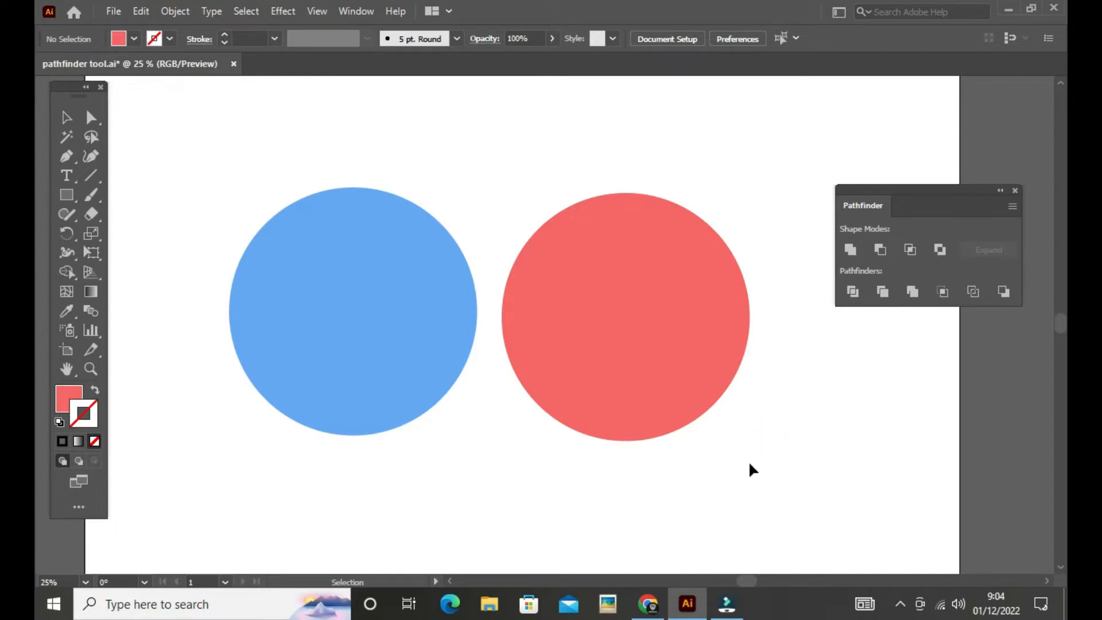
pyautogui.moveTo(748, 460); pyautogui.dragTo(498, 165)
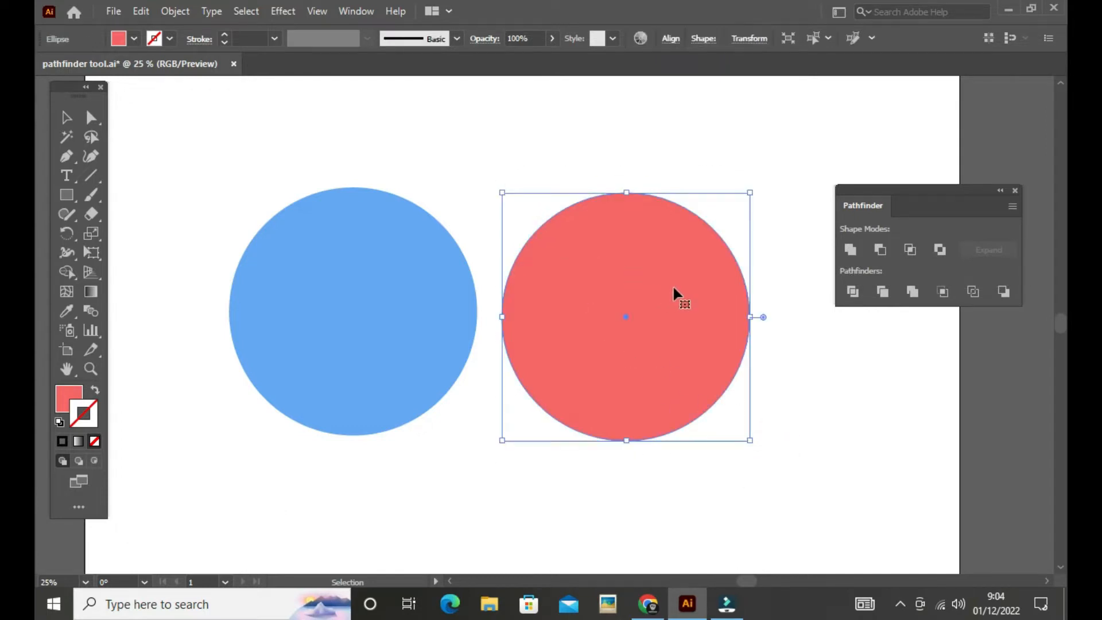
pyautogui.moveTo(674, 290); pyautogui.dragTo(521, 291)
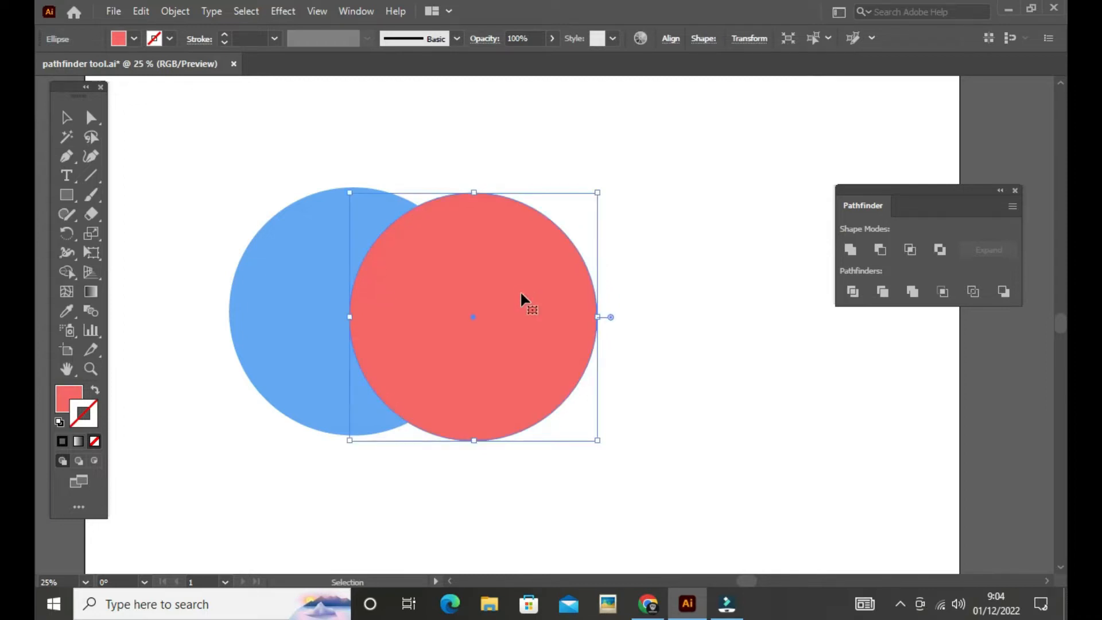
pyautogui.click(217, 159)
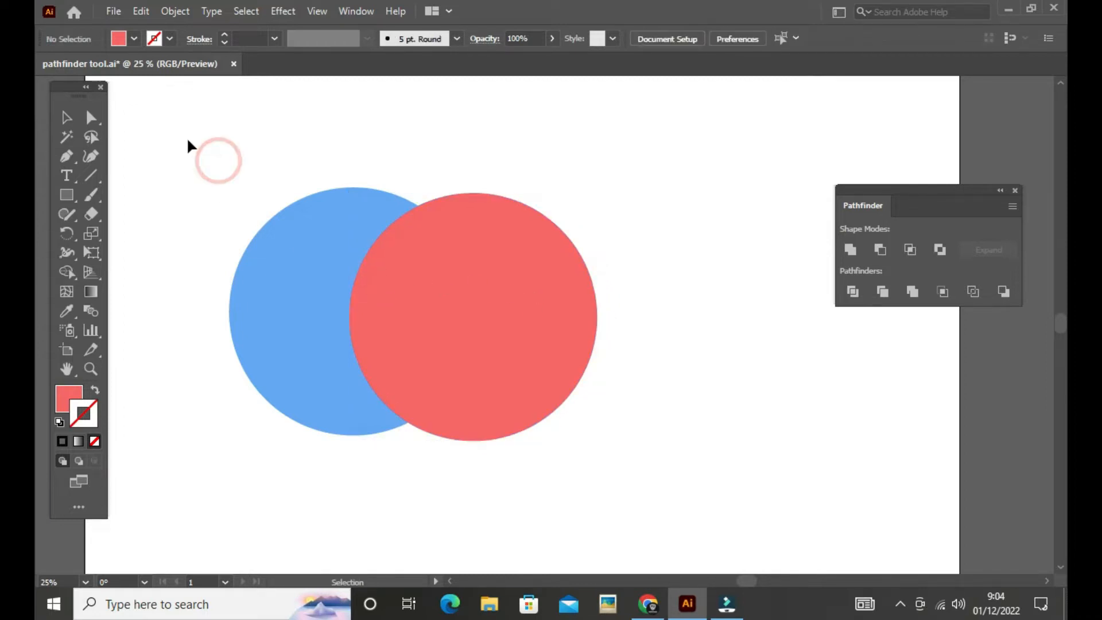
# Shift both overlapping circles slightly to the right together and merge them into one shape with the Unite shape mode.
pyautogui.moveTo(187, 140); pyautogui.dragTo(661, 480)
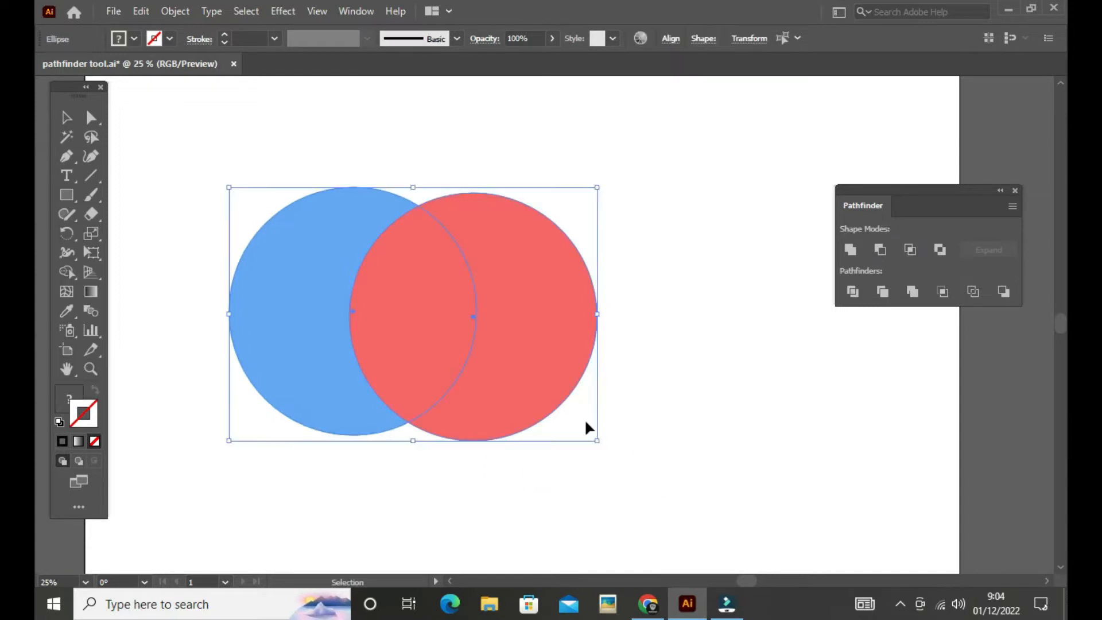
pyautogui.moveTo(528, 351); pyautogui.dragTo(600, 347)
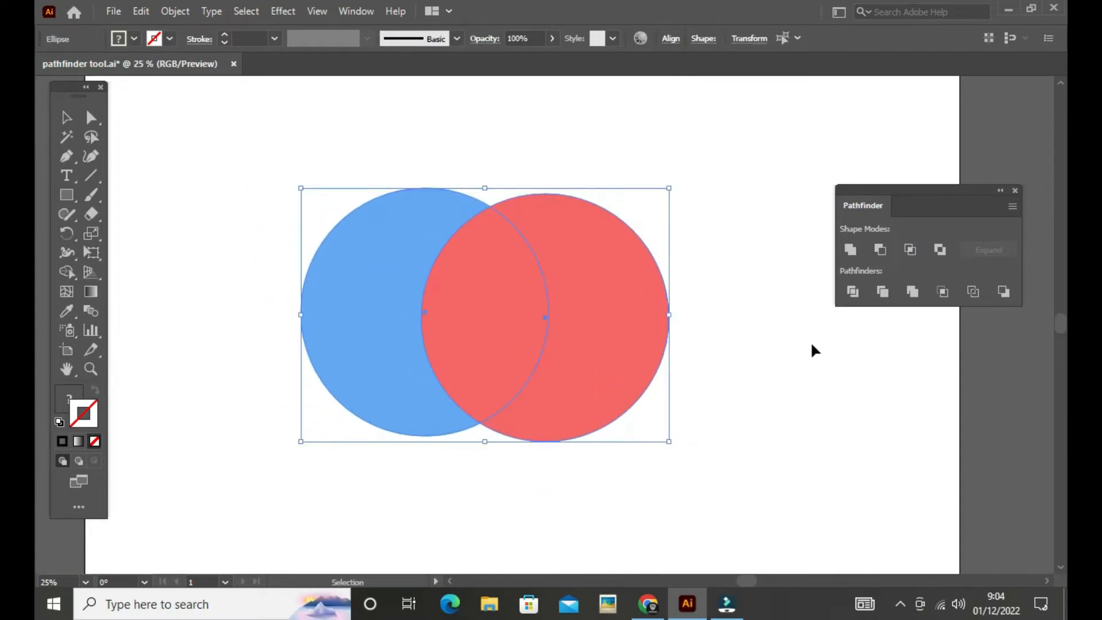
pyautogui.click(851, 250)
pyautogui.click(718, 330)
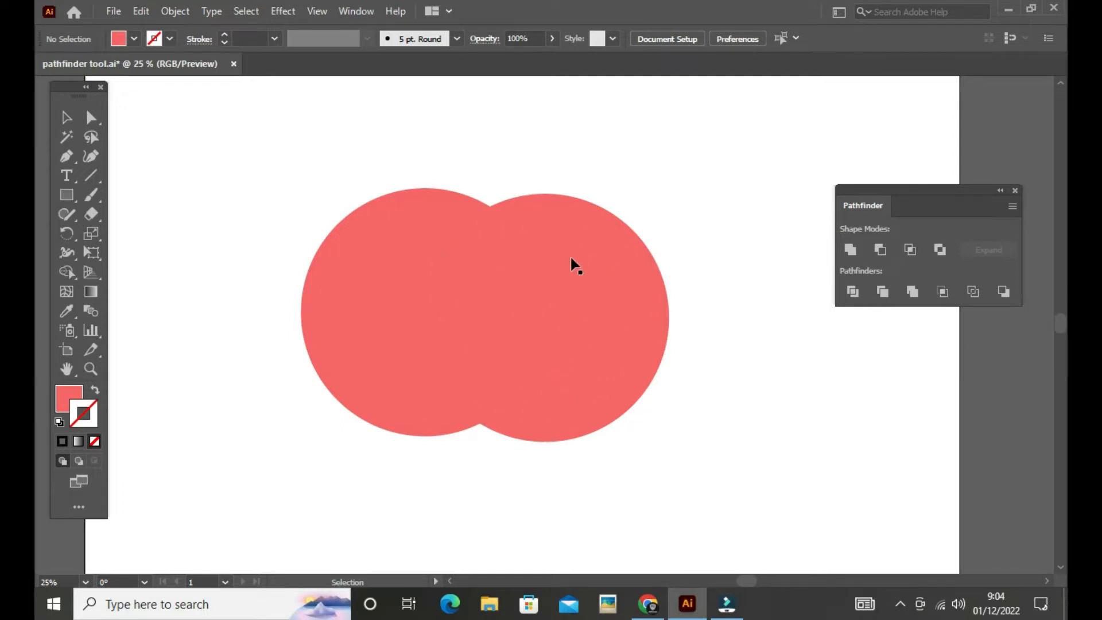
pyautogui.click(824, 406)
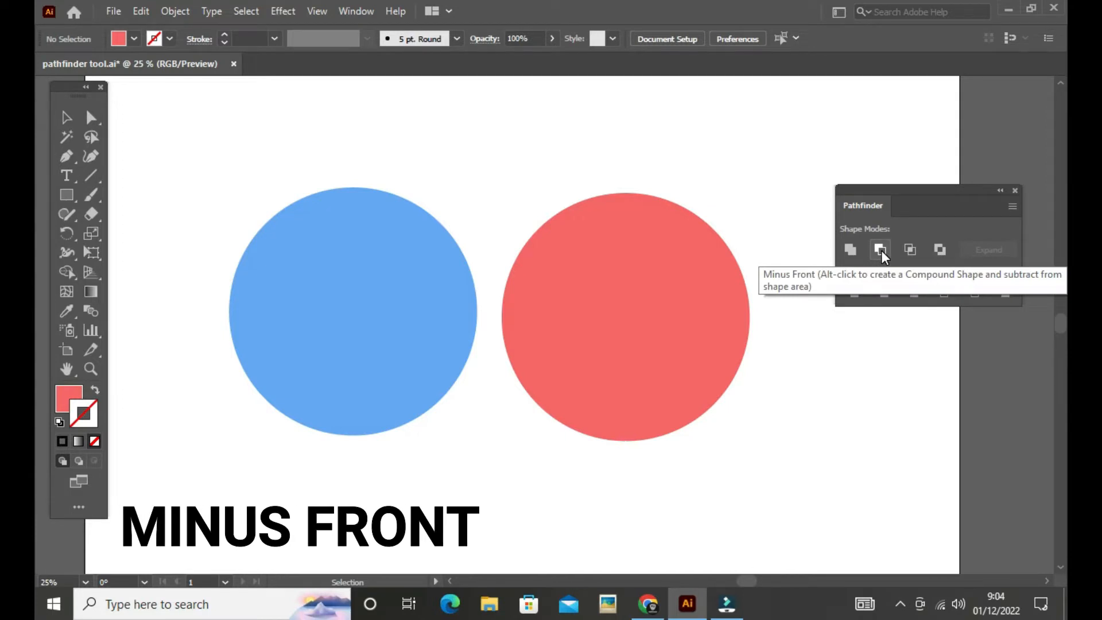
# Place the separate red circle in front of the right half of the blue circle, leaving nothing selected.
pyautogui.click(786, 401)
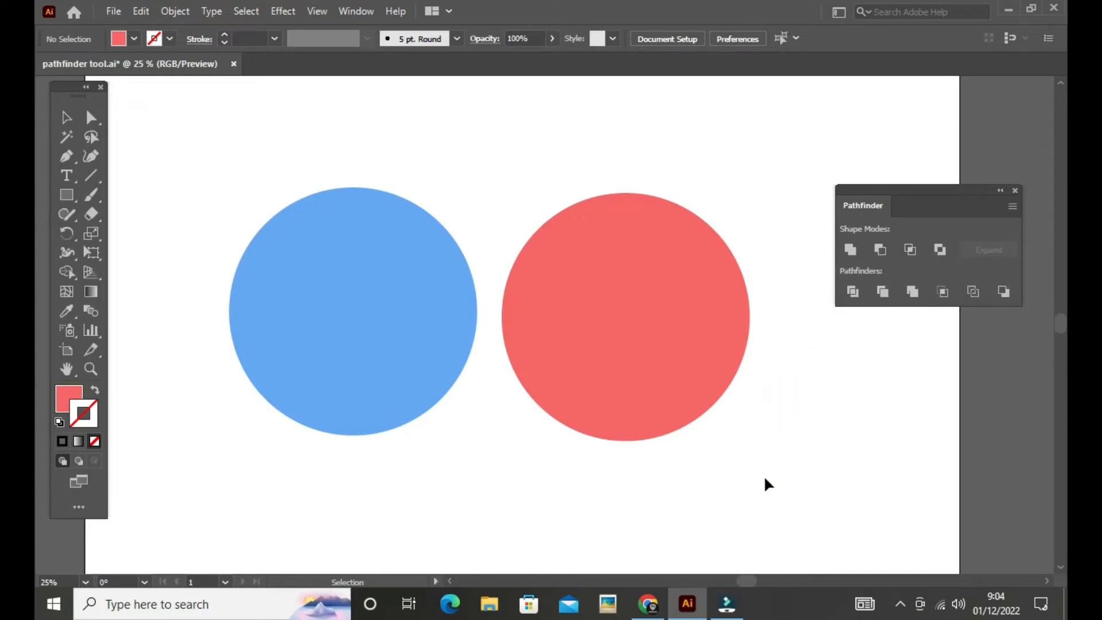
pyautogui.moveTo(764, 477); pyautogui.dragTo(498, 164)
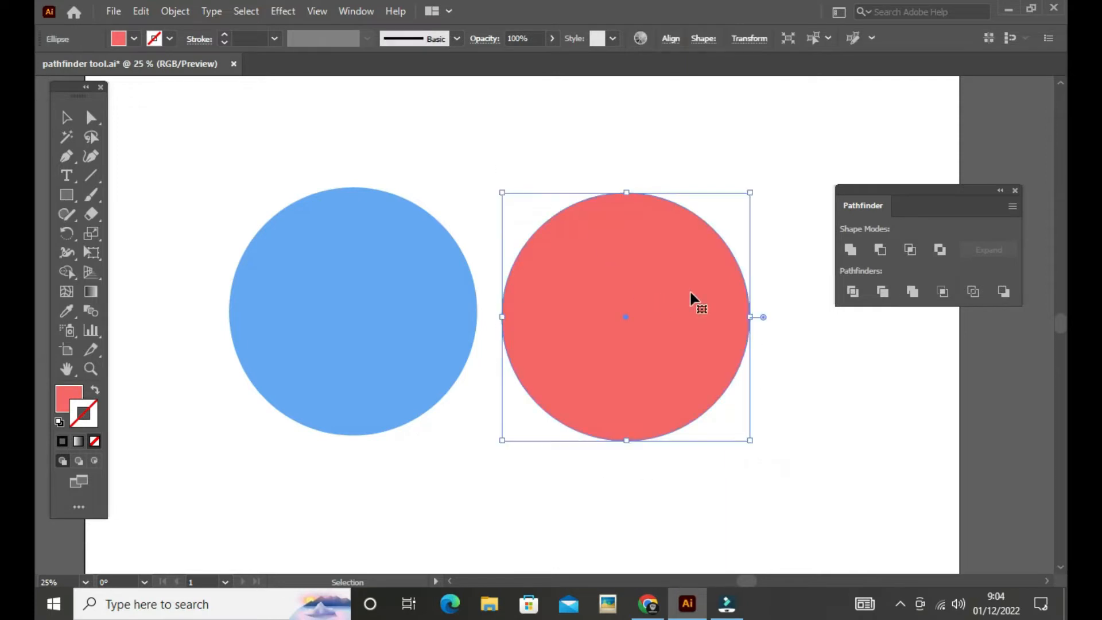
pyautogui.moveTo(690, 289); pyautogui.dragTo(545, 287)
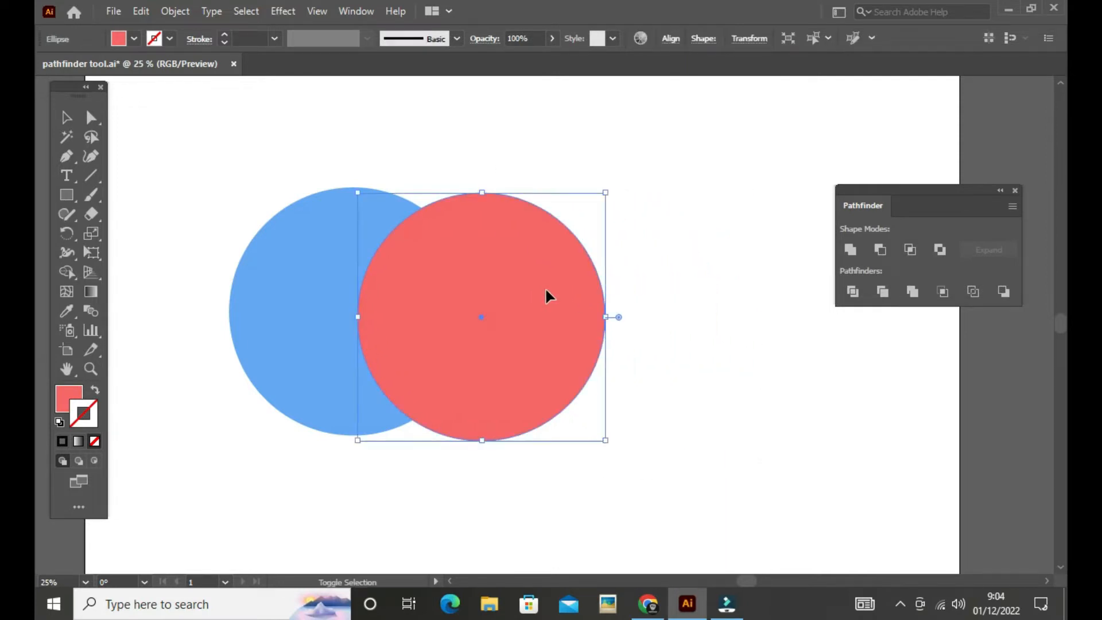
pyautogui.click(670, 335)
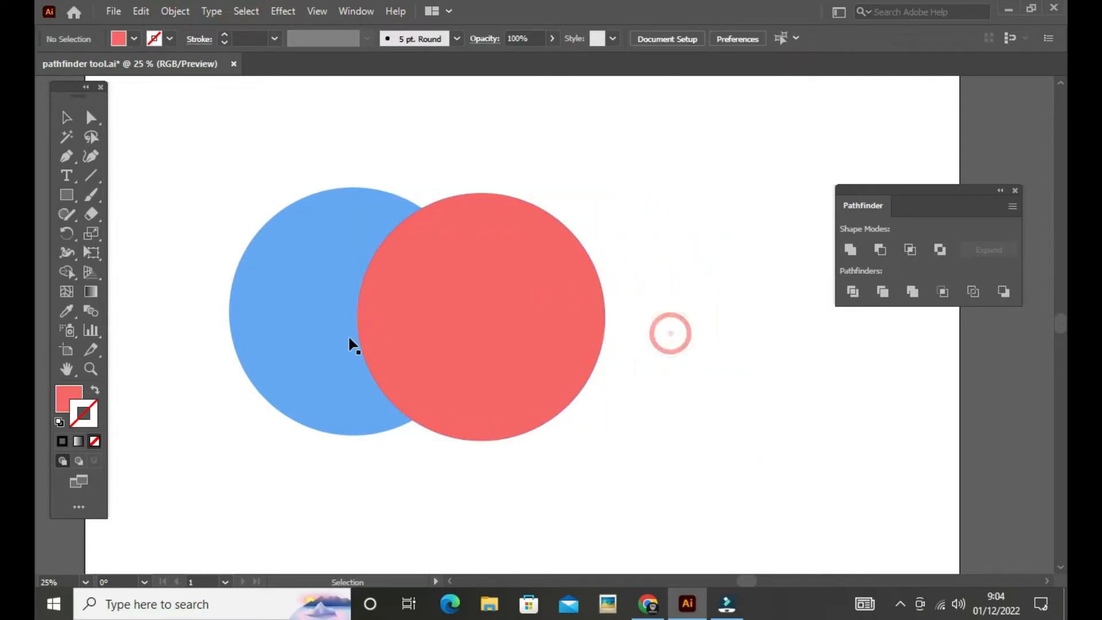
pyautogui.click(320, 300)
pyautogui.click(634, 412)
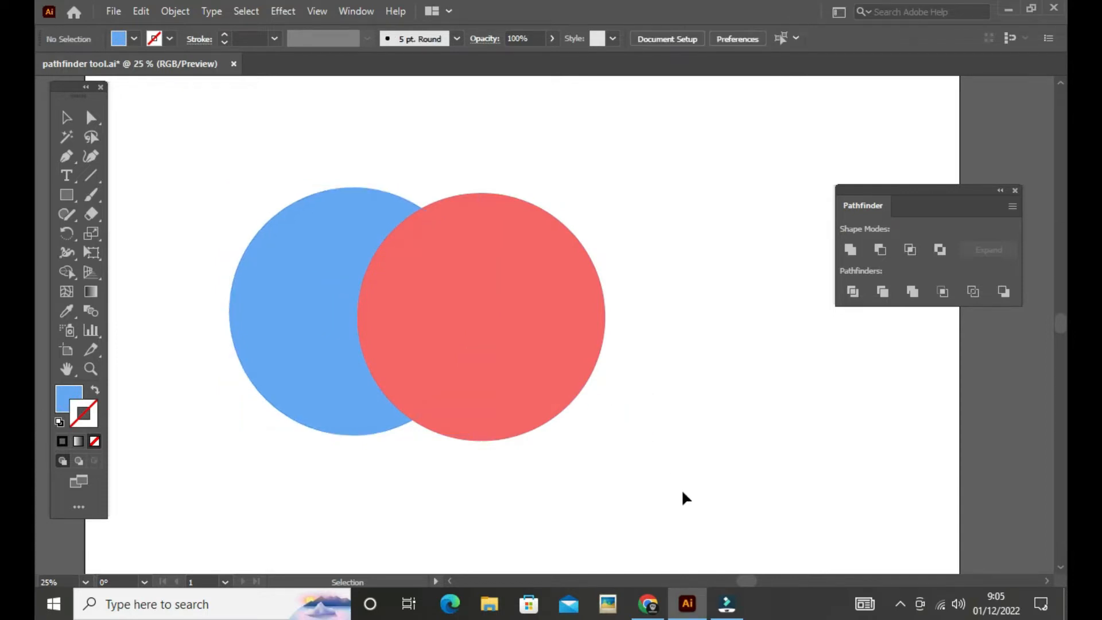
# Shift both overlapping circles slightly to the right and cut the red circle out of the blue one with Minus Front.
pyautogui.moveTo(680, 488); pyautogui.dragTo(191, 147)
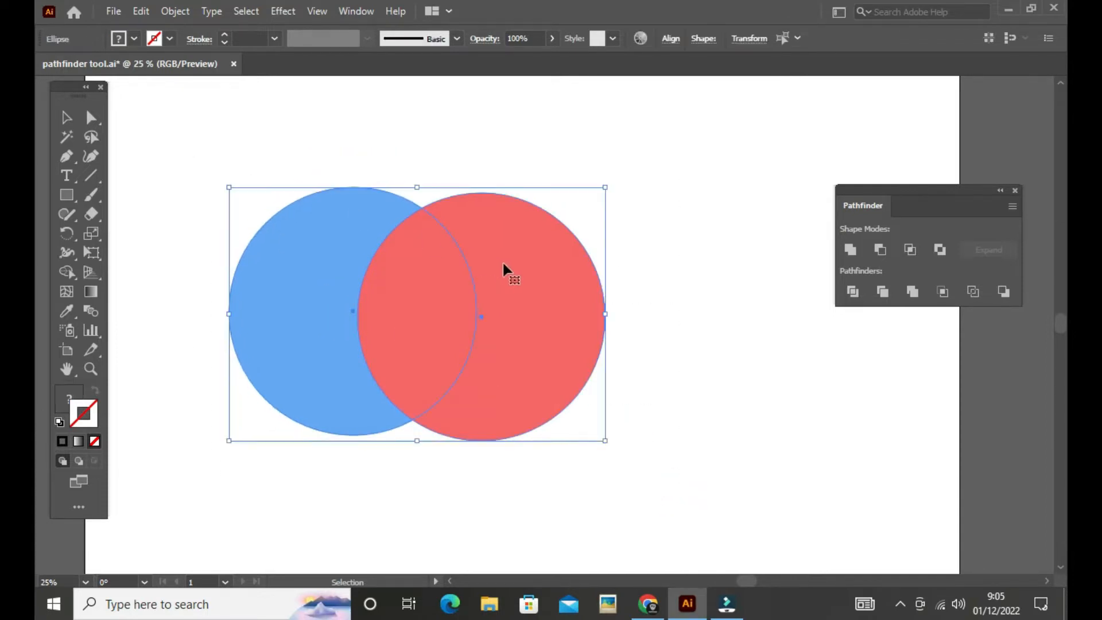
pyautogui.moveTo(503, 264); pyautogui.dragTo(560, 265)
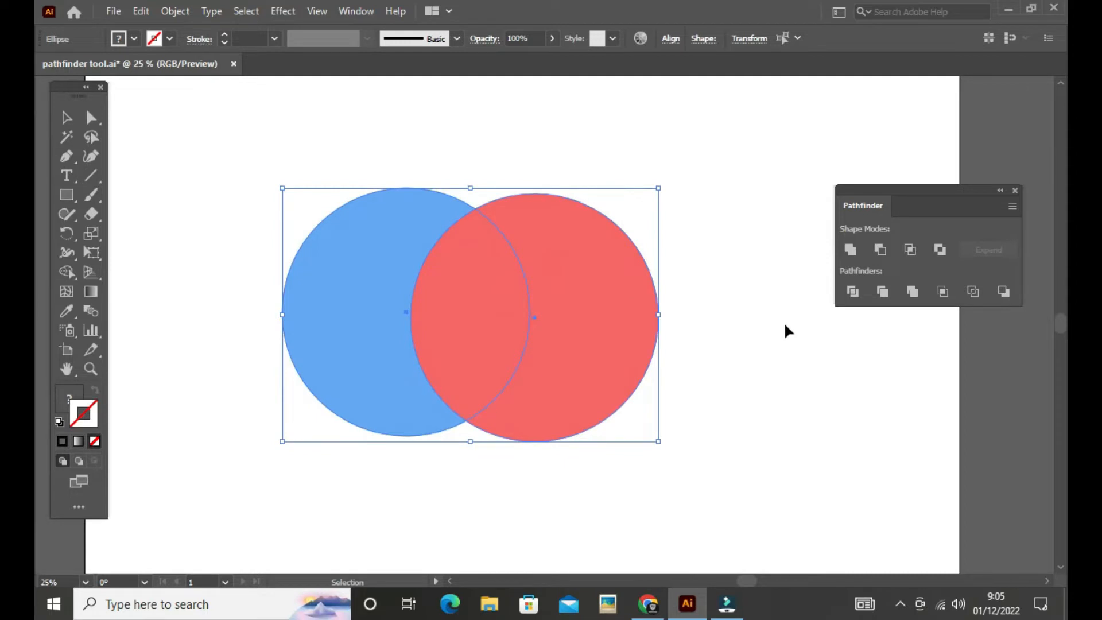
pyautogui.click(880, 251)
pyautogui.click(683, 317)
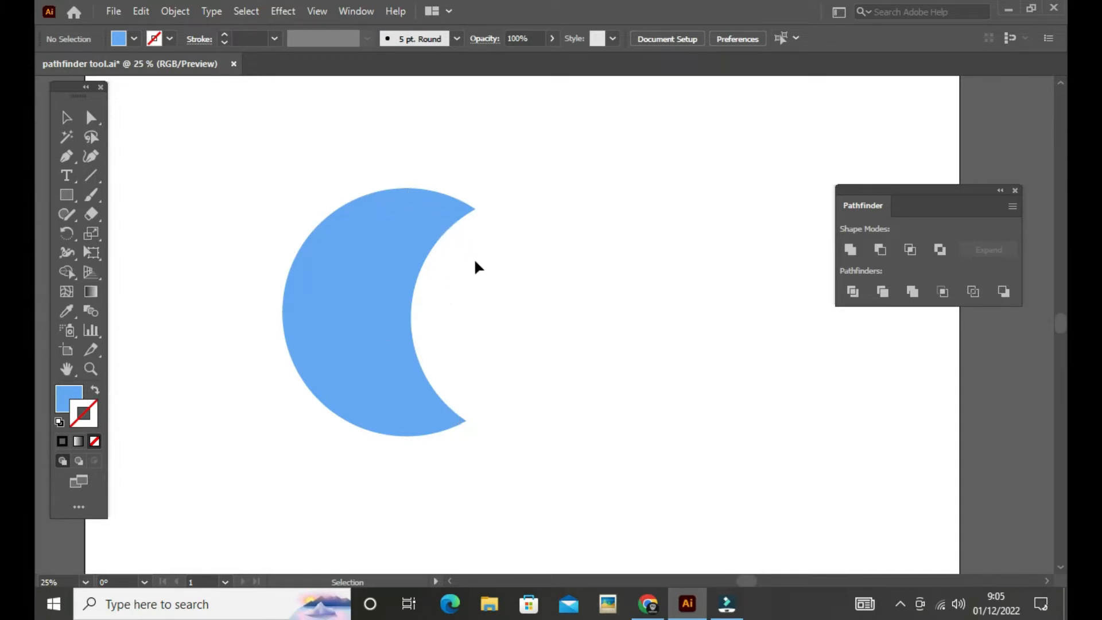
pyautogui.click(483, 277)
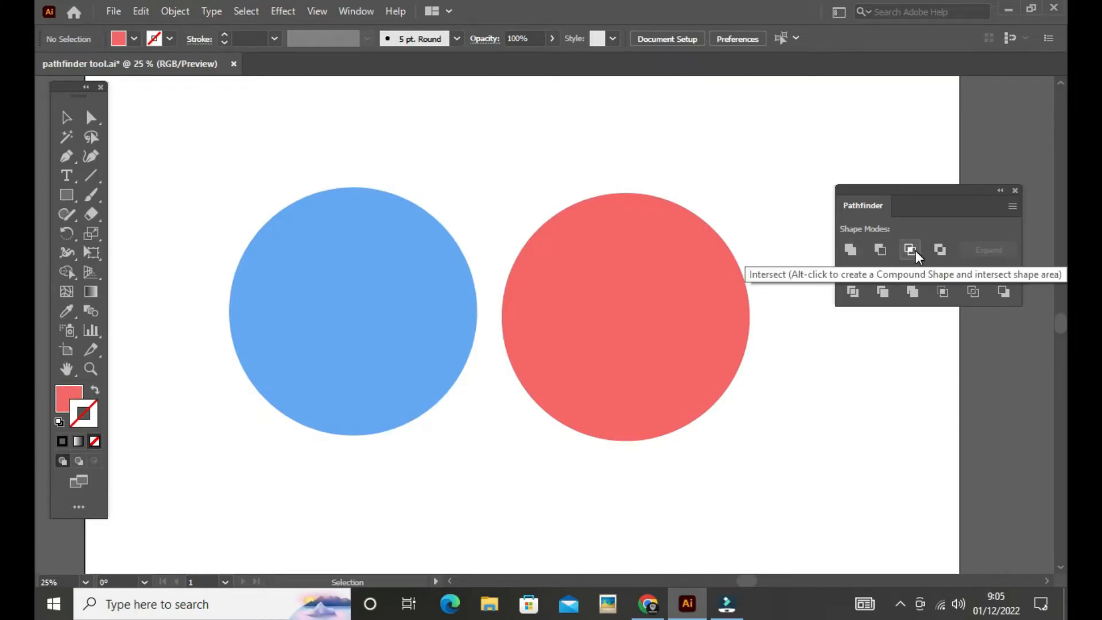
# Slide the red circle left until it covers the right half of the blue circle, and clear the selection.
pyautogui.click(767, 441)
pyautogui.moveTo(794, 498); pyautogui.dragTo(492, 177)
pyautogui.moveTo(666, 296); pyautogui.dragTo(513, 296)
pyautogui.click(733, 408)
# Apply the Intersect shape mode to both circles so that only their overlapping area is kept.
pyautogui.moveTo(663, 479); pyautogui.dragTo(211, 173)
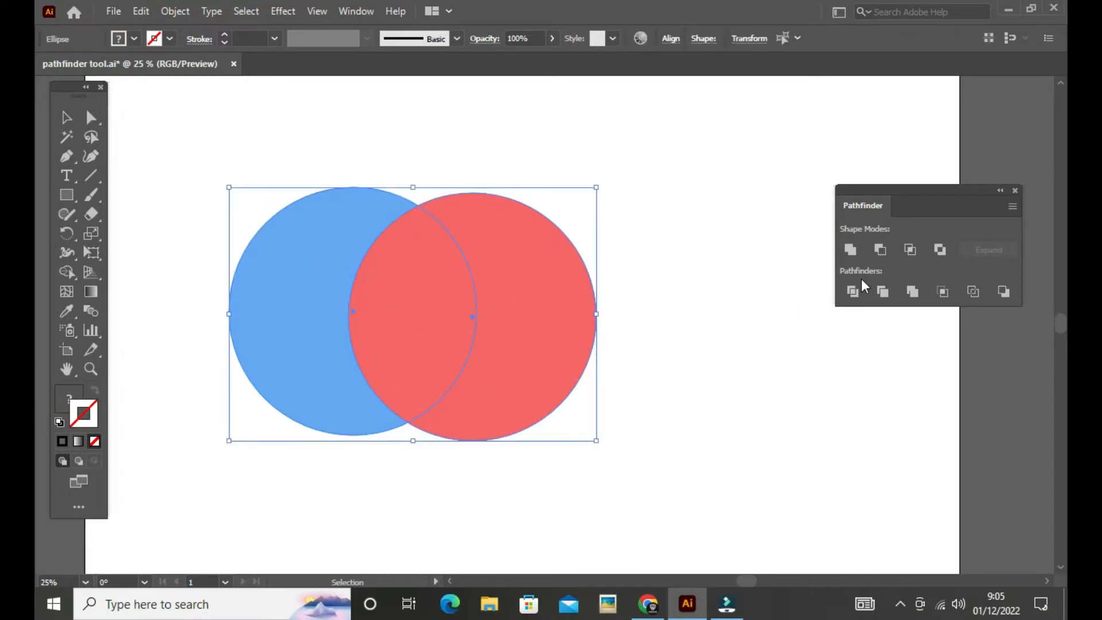
pyautogui.click(910, 250)
pyautogui.click(676, 360)
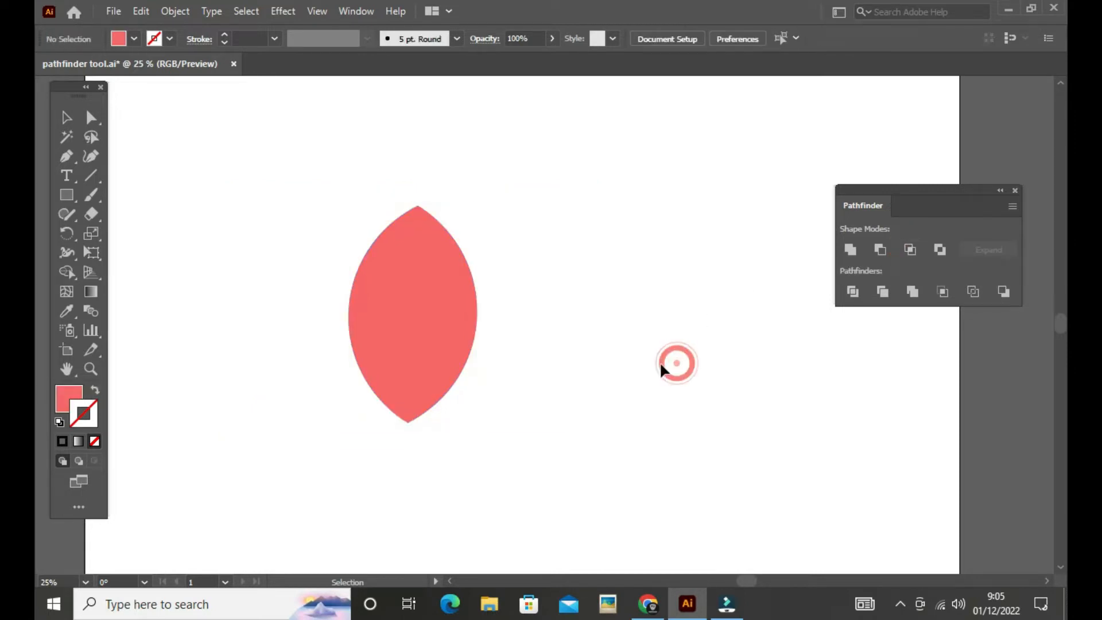
pyautogui.click(414, 315)
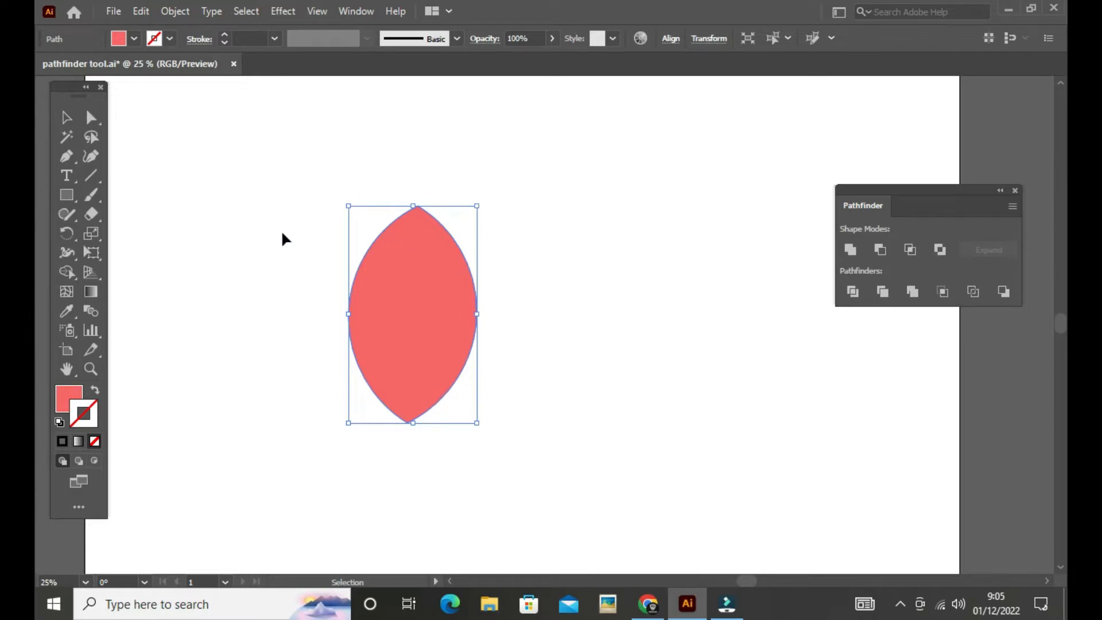
pyautogui.click(512, 361)
pyautogui.click(453, 313)
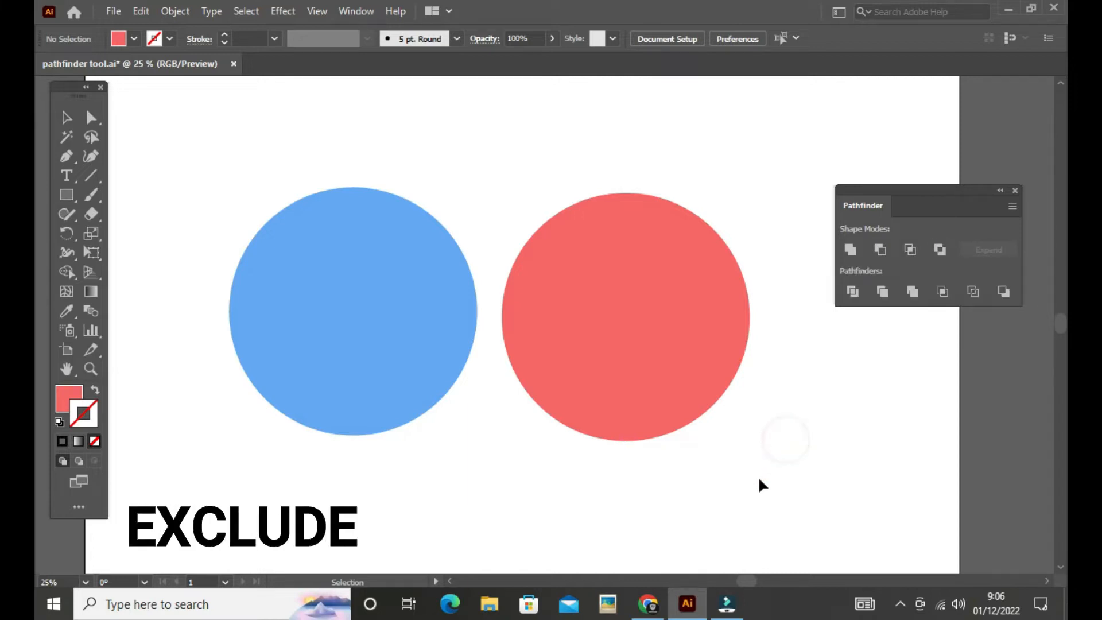
# Overlap the red circle with the right half of the blue circle and remove their shared area with the Exclude shape mode.
pyautogui.moveTo(759, 476); pyautogui.dragTo(567, 257)
pyautogui.moveTo(679, 301); pyautogui.dragTo(529, 315)
pyautogui.moveTo(696, 480); pyautogui.dragTo(181, 122)
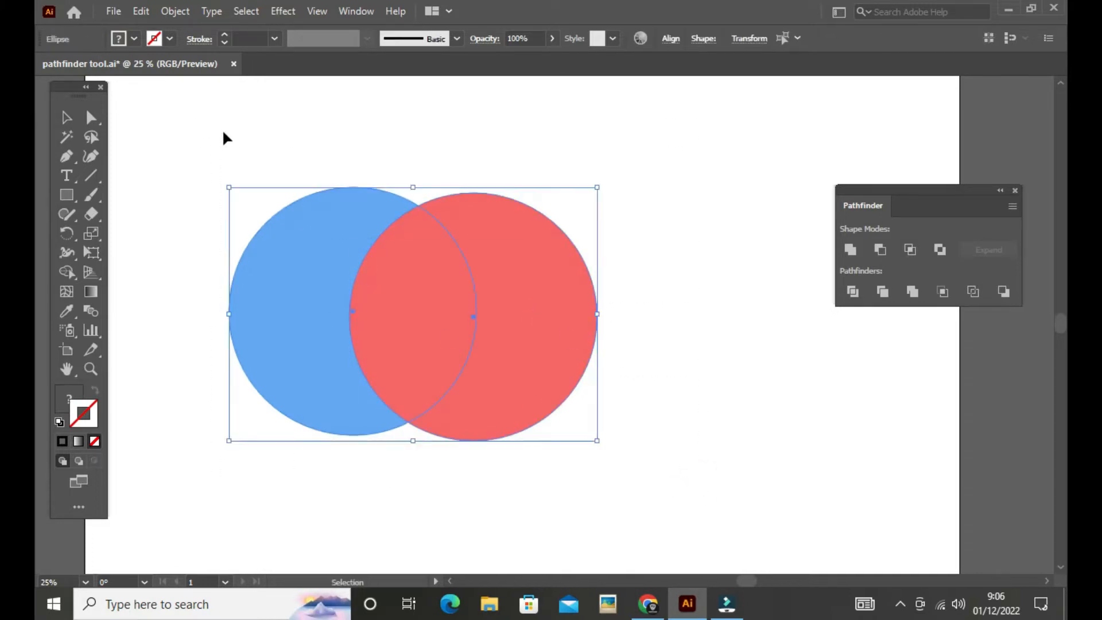
pyautogui.click(938, 250)
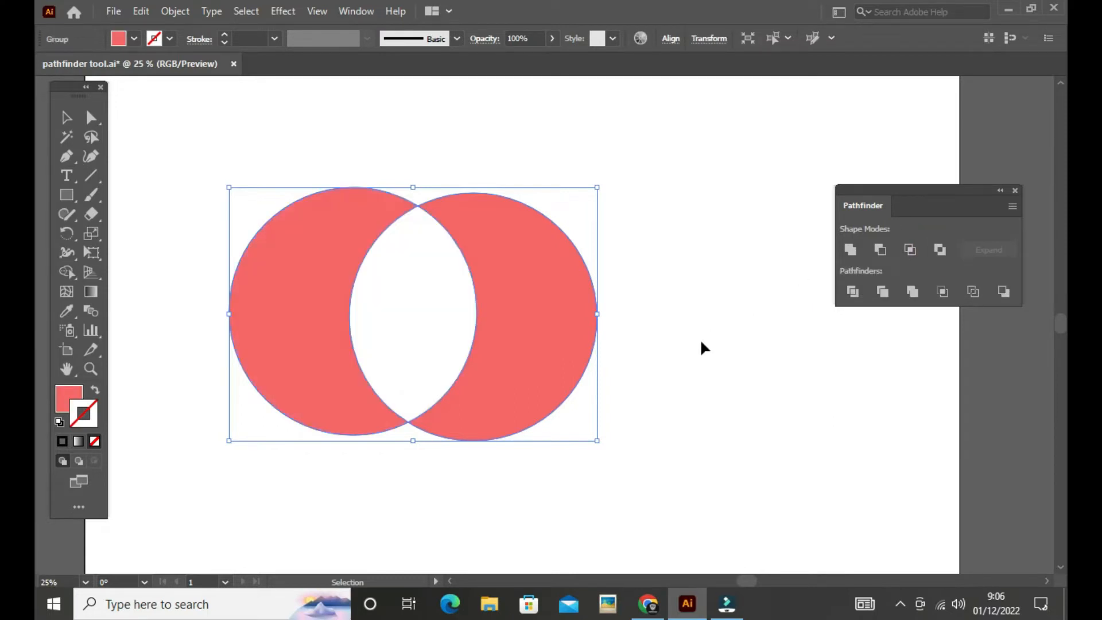
# Ungroup the excluded shape and move the right crescent slightly away from the left one.
pyautogui.rightClick(499, 243)
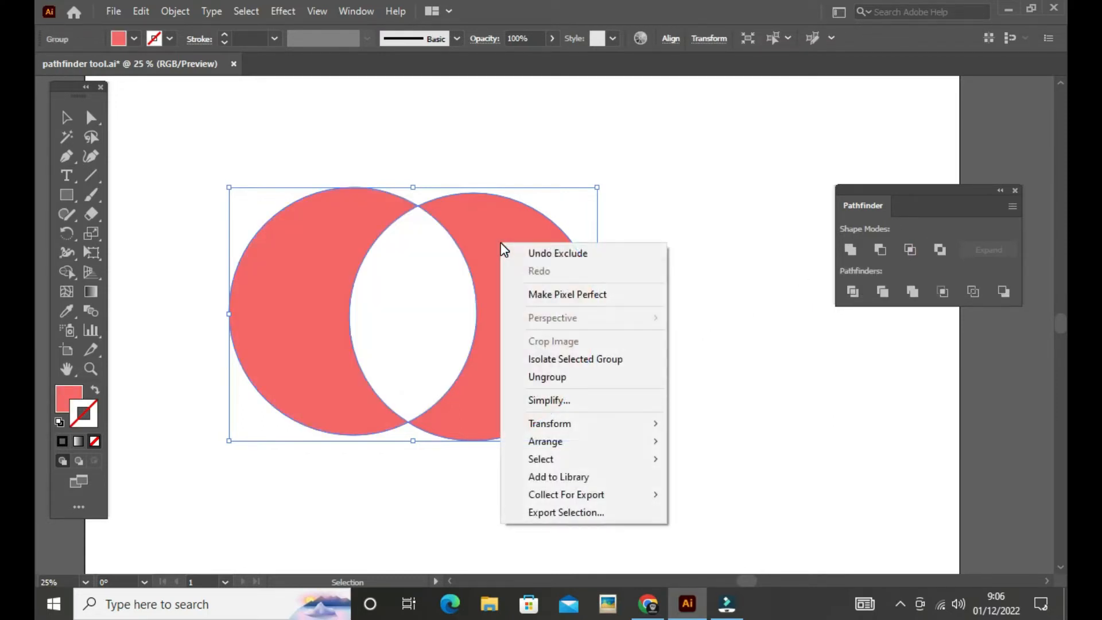
pyautogui.click(543, 376)
pyautogui.click(670, 355)
pyautogui.moveTo(551, 340); pyautogui.dragTo(580, 338)
pyautogui.click(681, 359)
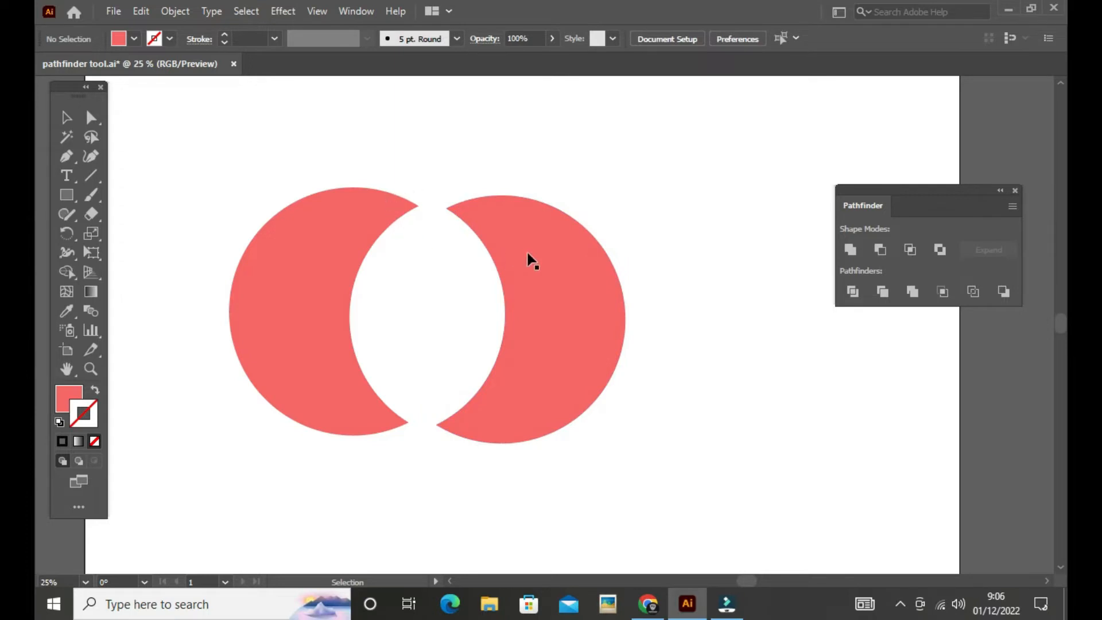
# Spread the two crescents further apart by nudging the left one outward and the right one outward and down.
pyautogui.moveTo(560, 286); pyautogui.dragTo(564, 285)
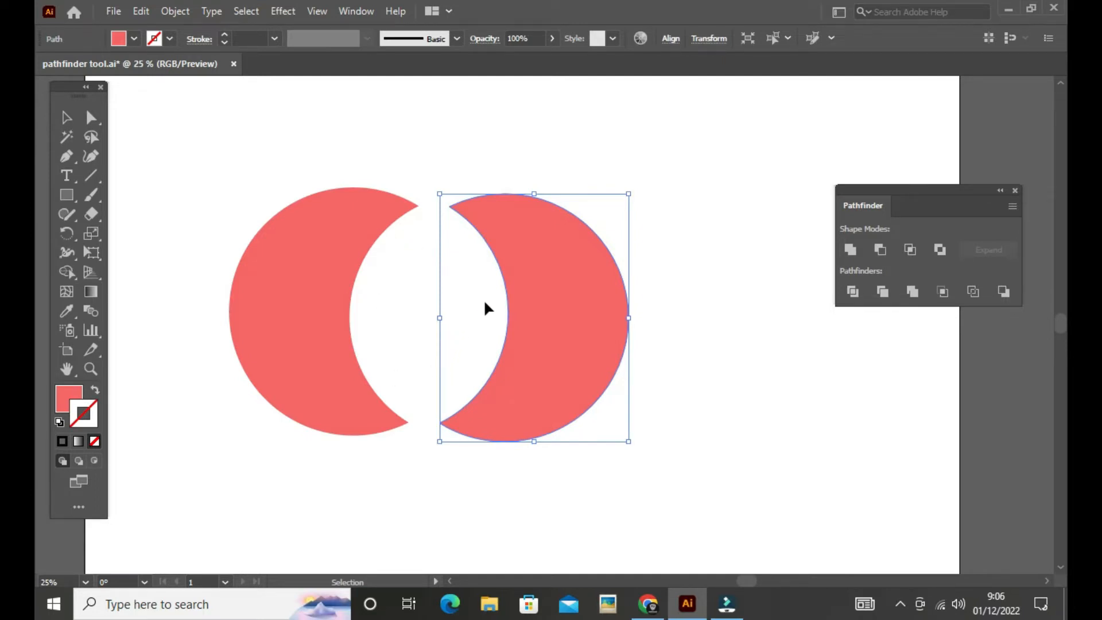
pyautogui.click(406, 283)
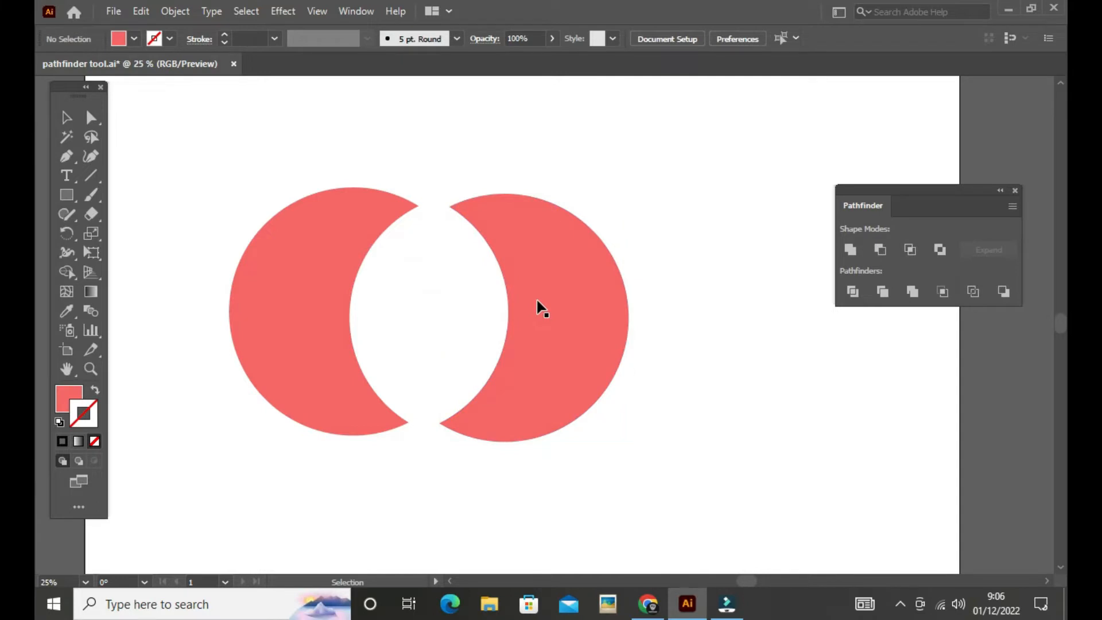
pyautogui.moveTo(544, 303); pyautogui.dragTo(547, 305)
pyautogui.moveTo(342, 261)
pyautogui.mouseDown()
pyautogui.moveTo(352, 263)
pyautogui.moveTo(337, 263)
pyautogui.moveTo(337, 250)
pyautogui.mouseUp()
pyautogui.moveTo(566, 302); pyautogui.dragTo(561, 312)
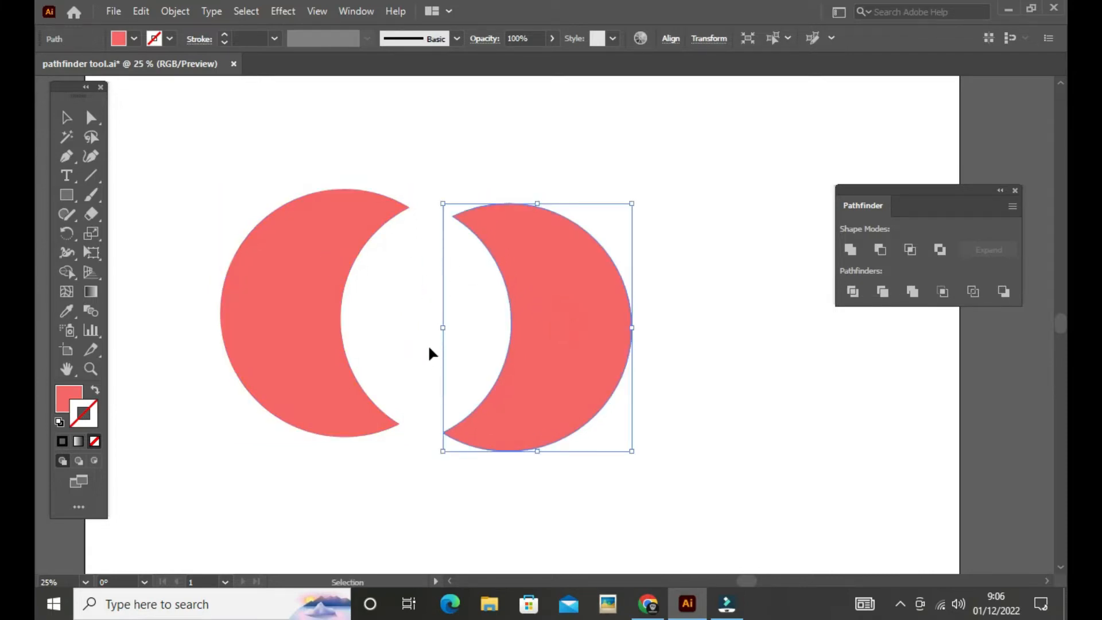
pyautogui.click(803, 374)
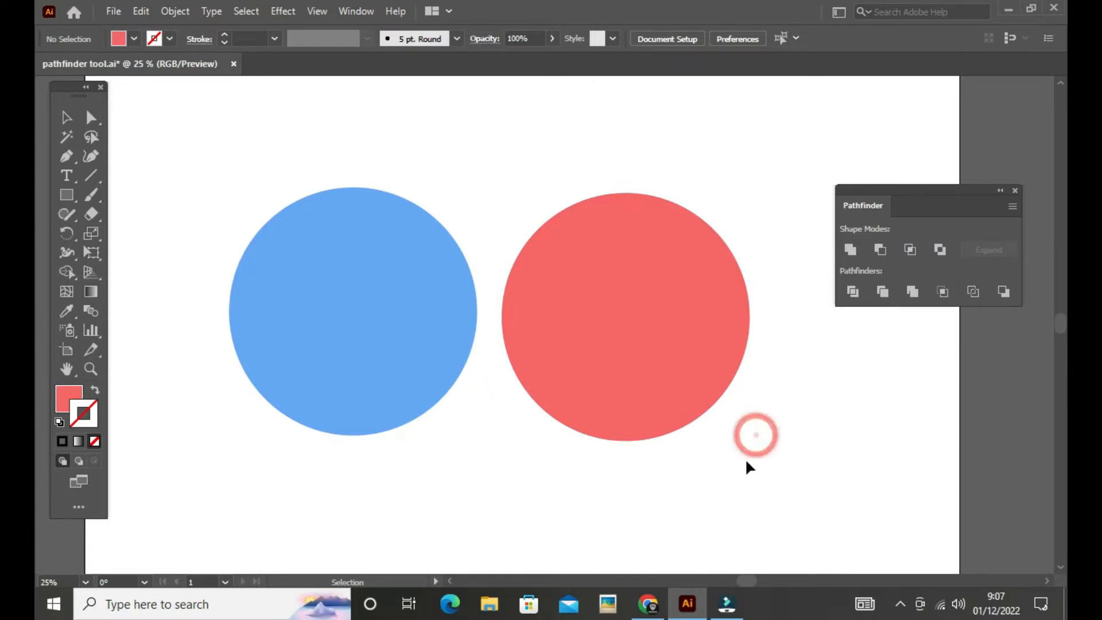
# Overlap the red circle with the right half of the blue circle and apply the Divide pathfinder to both.
pyautogui.moveTo(746, 459); pyautogui.dragTo(660, 373)
pyautogui.moveTo(643, 280); pyautogui.dragTo(490, 281)
pyautogui.click(197, 165)
pyautogui.moveTo(196, 161); pyautogui.dragTo(679, 480)
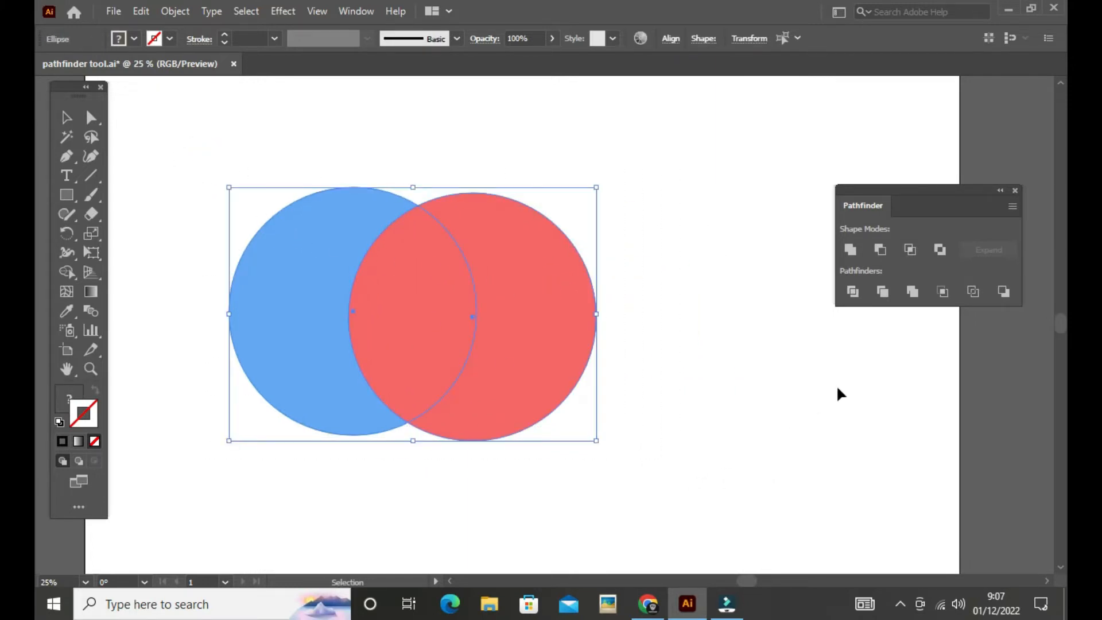
pyautogui.click(853, 291)
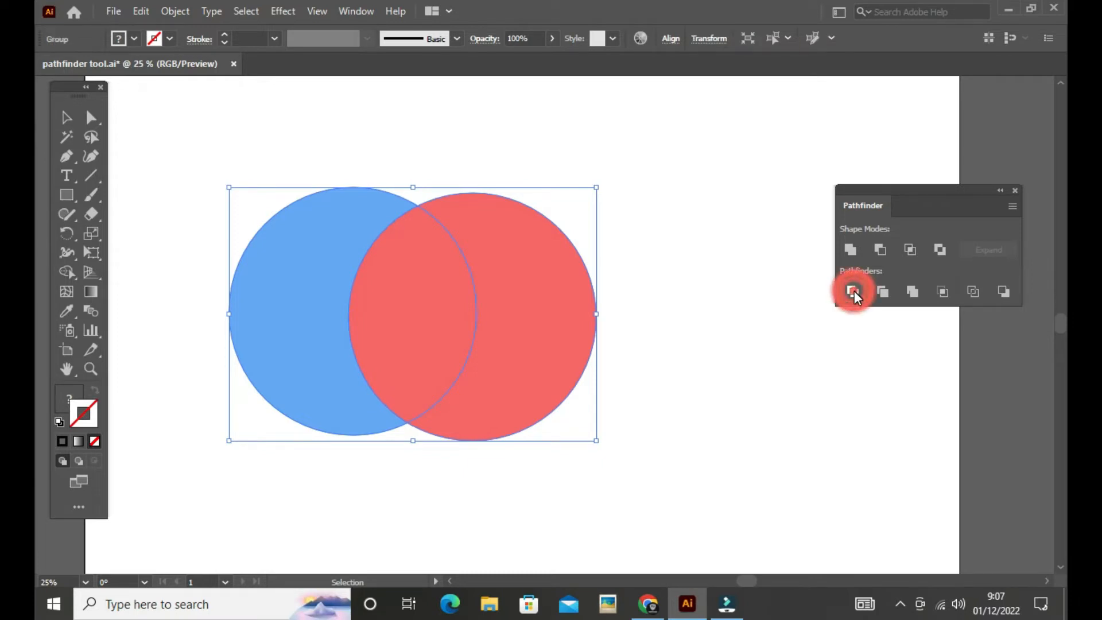
pyautogui.click(667, 367)
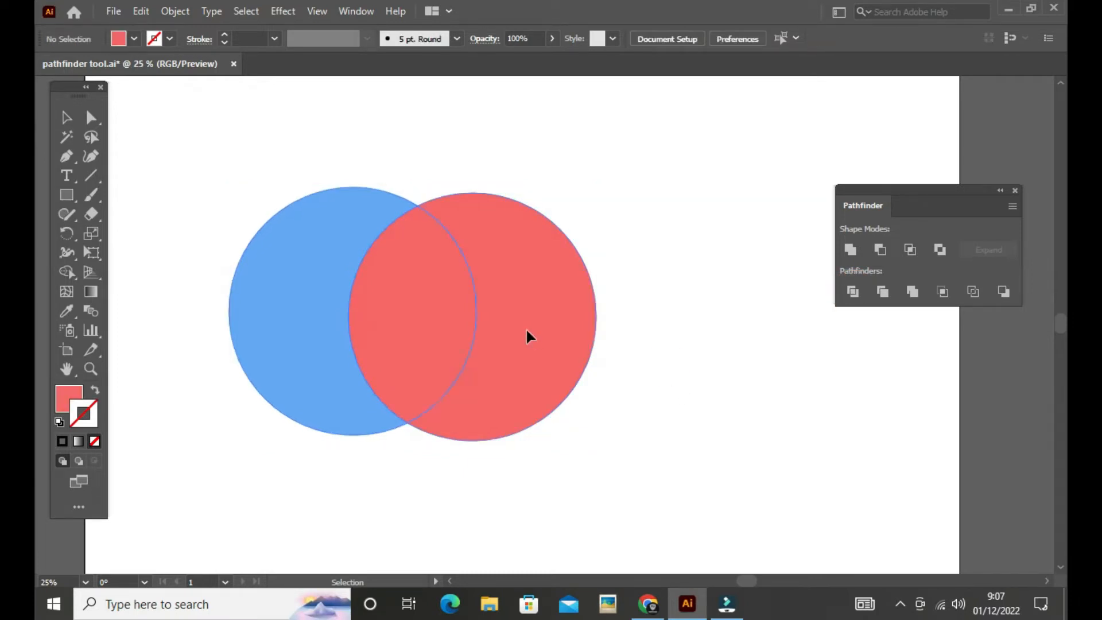
# Ungroup the divided shape and move the red crescent and the blue crescent outward, away from the middle piece.
pyautogui.click(524, 325)
pyautogui.rightClick(432, 260)
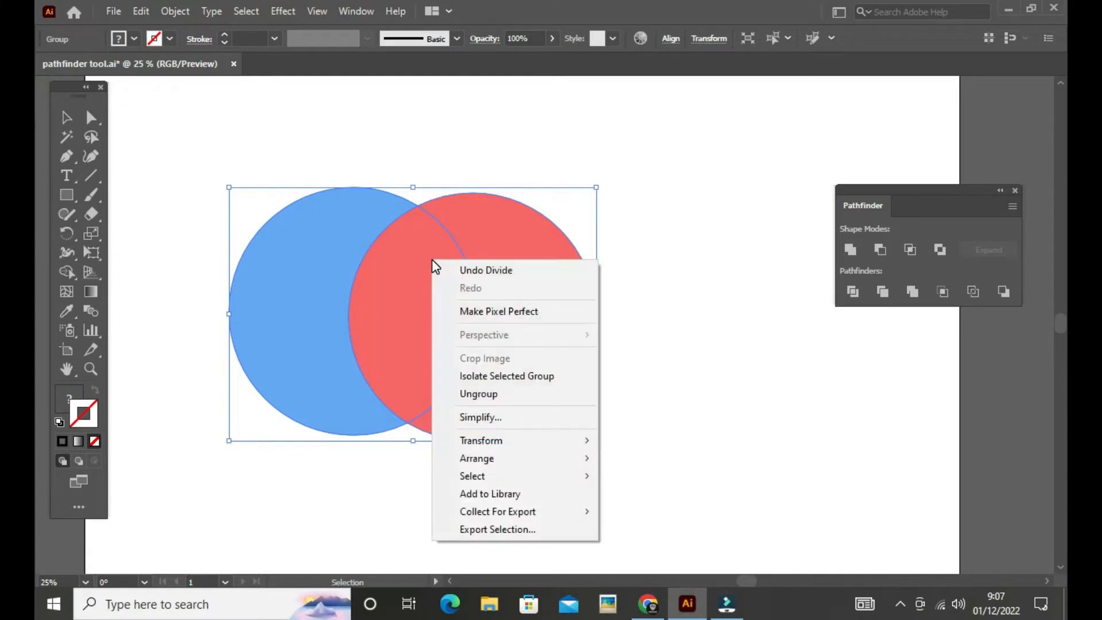
pyautogui.click(481, 394)
pyautogui.click(657, 391)
pyautogui.moveTo(565, 364); pyautogui.dragTo(607, 361)
pyautogui.moveTo(332, 304); pyautogui.dragTo(299, 302)
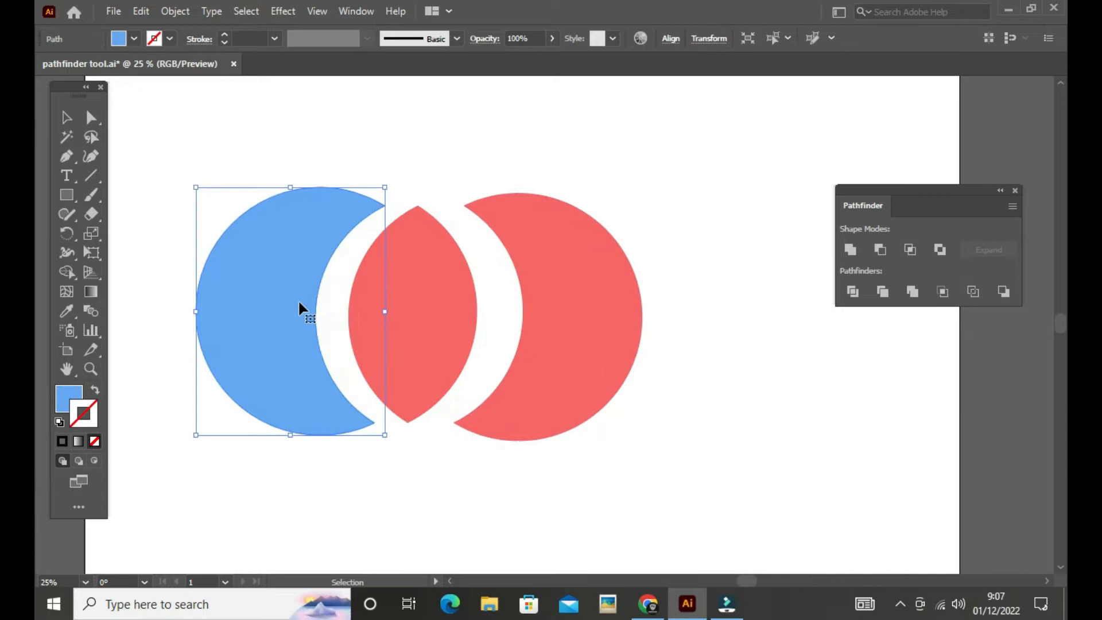
pyautogui.click(721, 361)
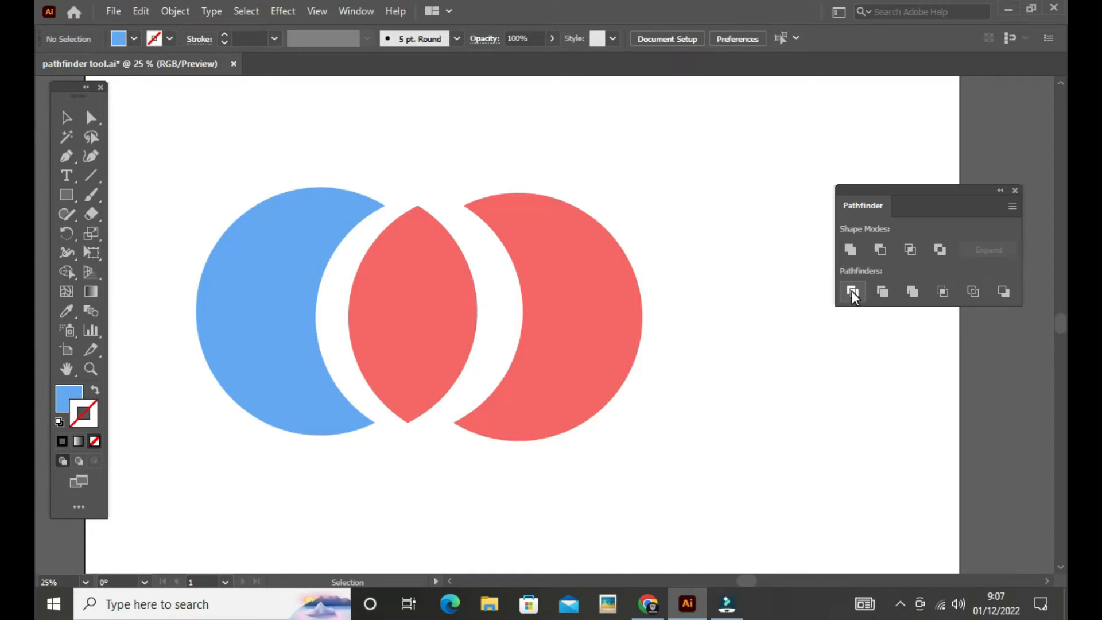
# Nudge the middle lens-shaped piece slightly down and to the right, and select the divided pieces one by one.
pyautogui.click(748, 361)
pyautogui.moveTo(456, 307); pyautogui.dragTo(460, 313)
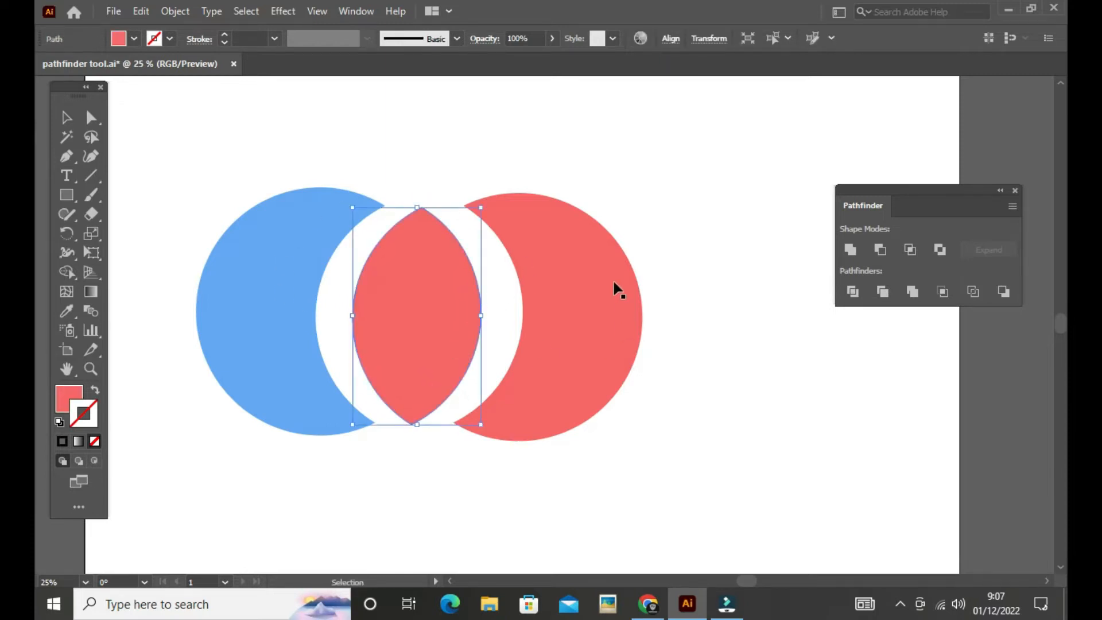
pyautogui.click(687, 291)
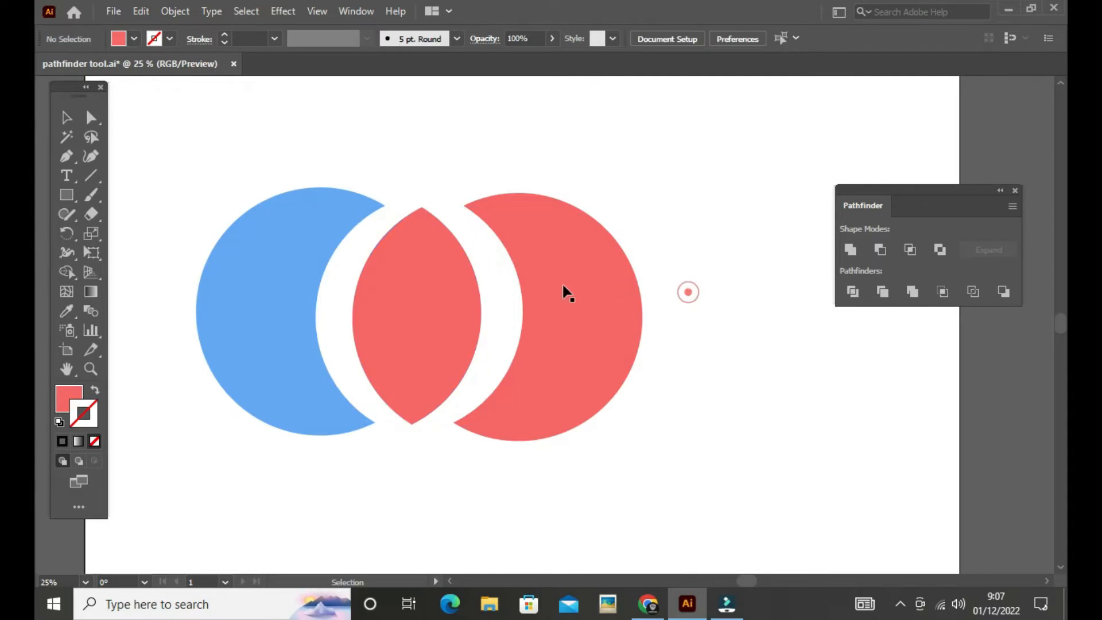
pyautogui.click(603, 330)
pyautogui.click(280, 300)
pyautogui.click(427, 467)
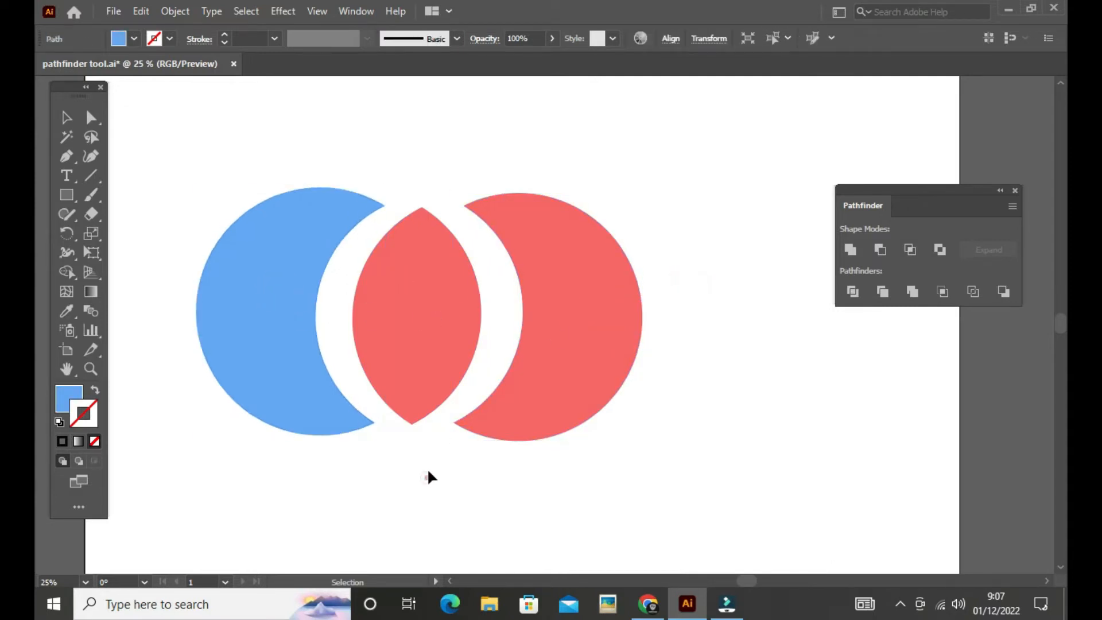
pyautogui.click(431, 374)
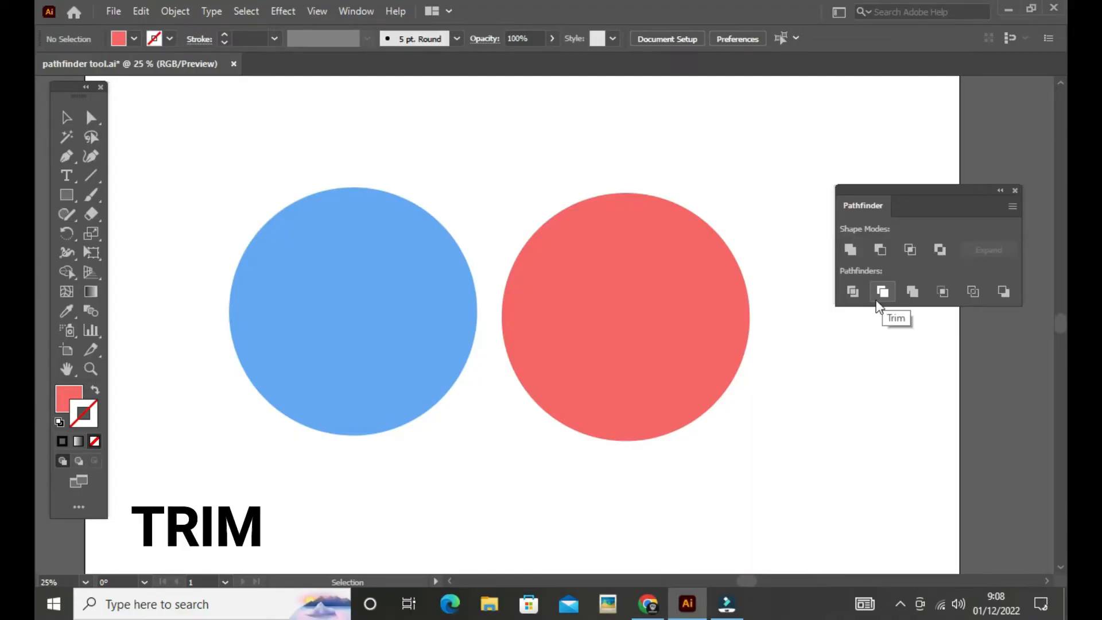
# Overlap the red circle with the right half of the blue circle and apply the Trim pathfinder to both.
pyautogui.moveTo(696, 344); pyautogui.dragTo(547, 337)
pyautogui.moveTo(666, 478); pyautogui.dragTo(182, 142)
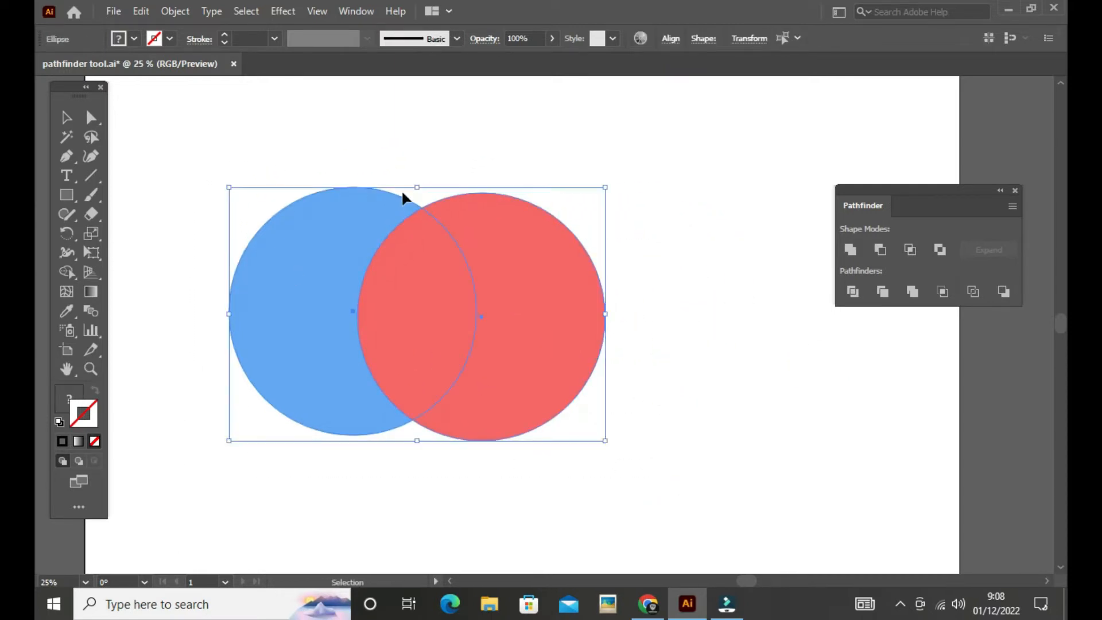
pyautogui.click(883, 291)
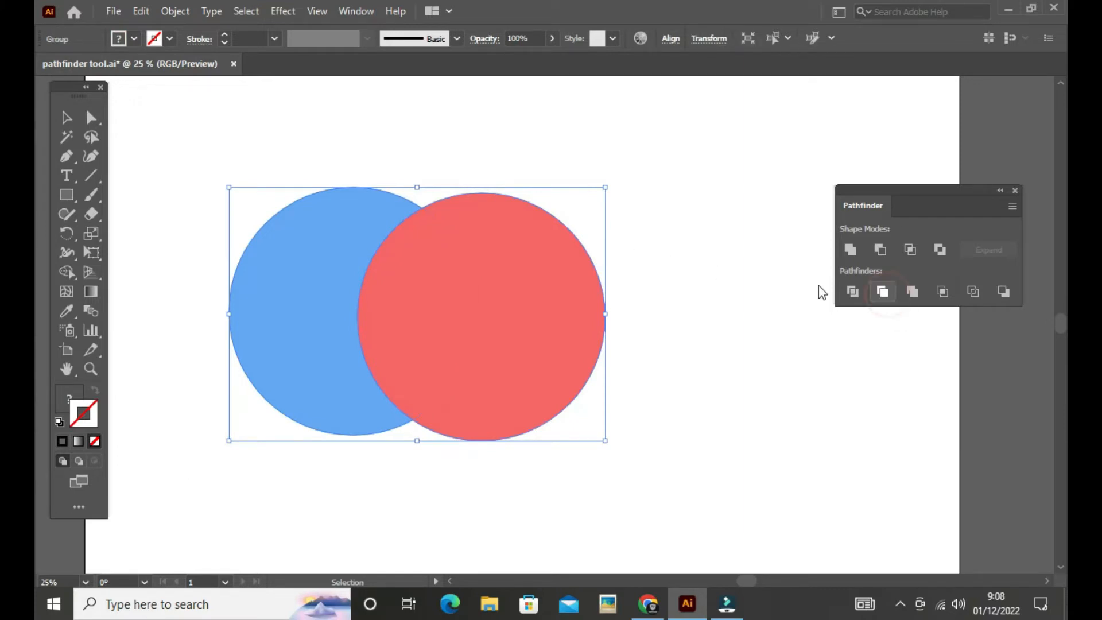
pyautogui.click(655, 340)
# Ungroup the trimmed shape and separate the red circle and the blue crescent by moving each slightly outward.
pyautogui.moveTo(658, 462); pyautogui.dragTo(178, 184)
pyautogui.rightClick(450, 248)
pyautogui.click(521, 377)
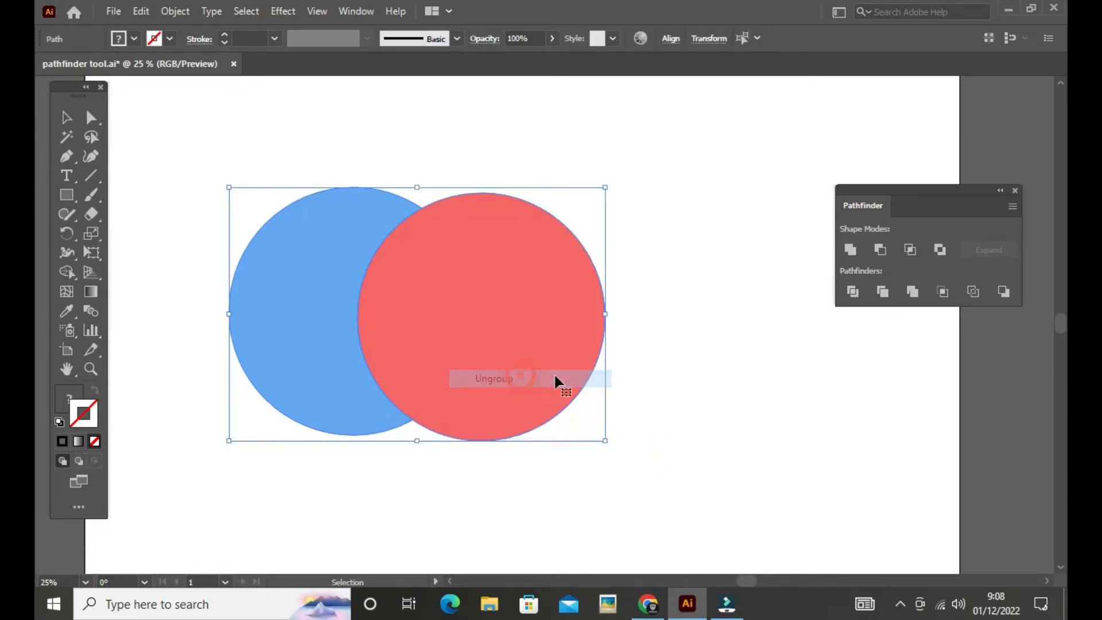
pyautogui.click(649, 375)
pyautogui.moveTo(489, 342); pyautogui.dragTo(547, 344)
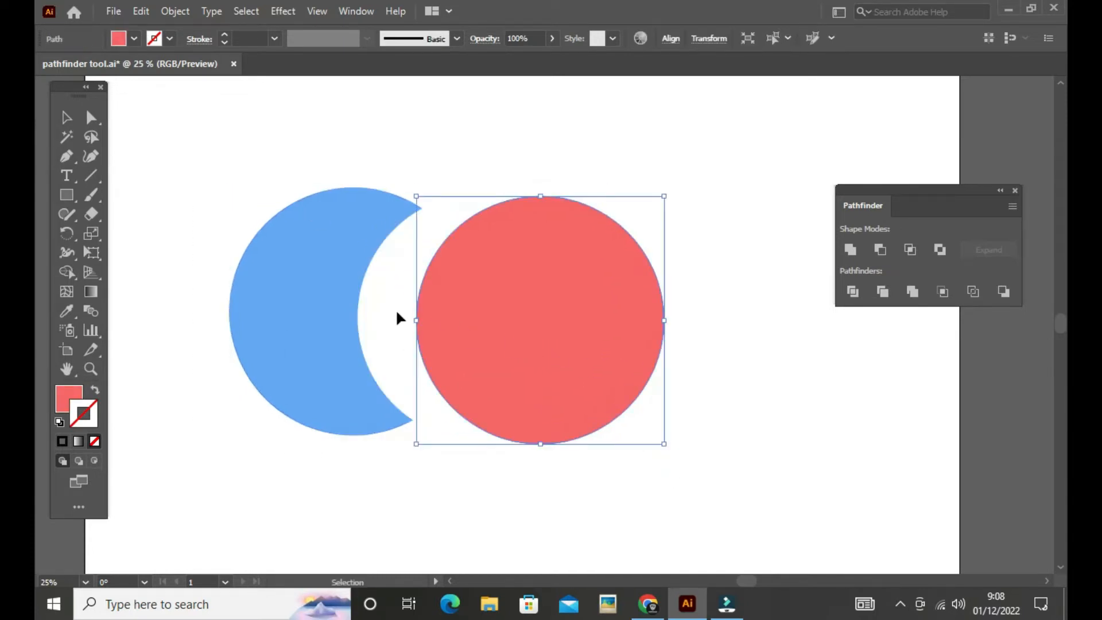
pyautogui.moveTo(362, 303); pyautogui.dragTo(348, 300)
pyautogui.click(724, 379)
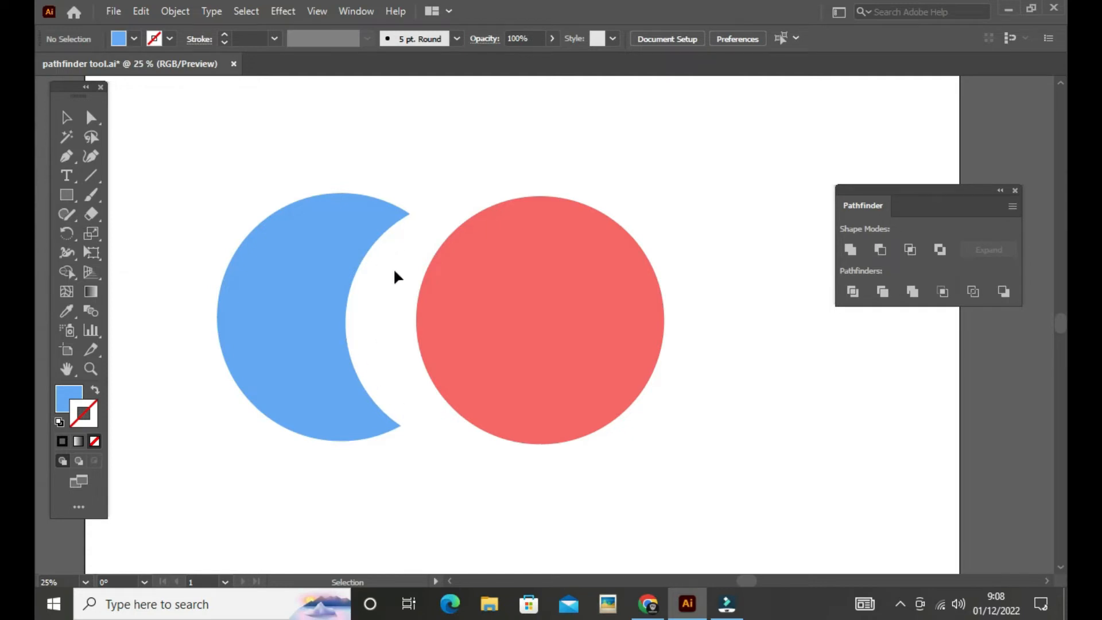
# Delete the red circle beside the trimmed blue crescent and undo the deletion.
pyautogui.click(515, 300)
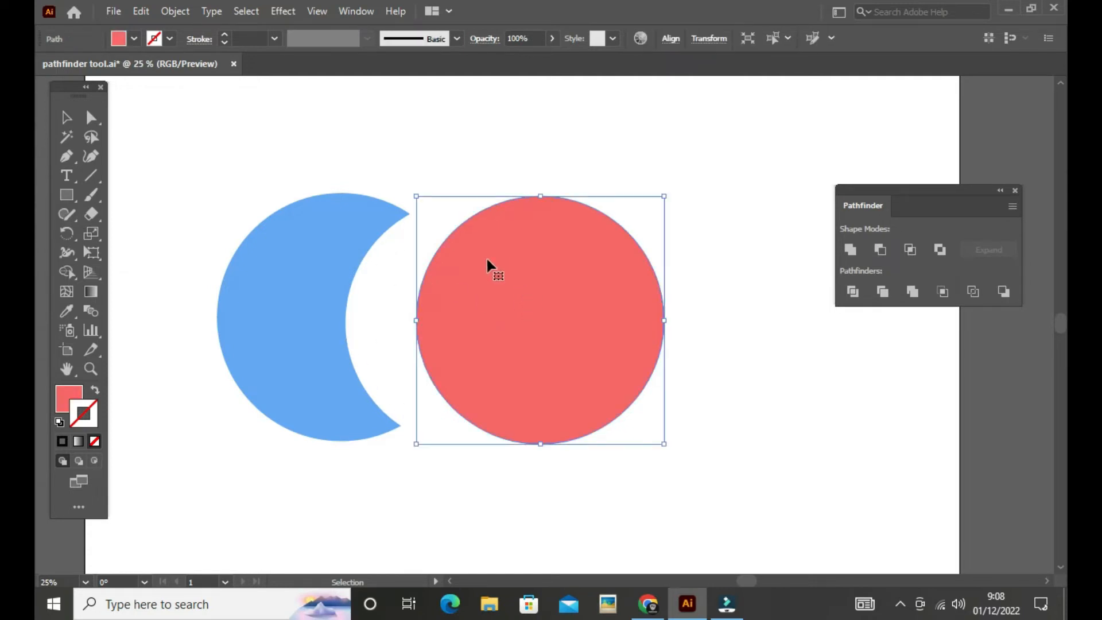
pyautogui.click(710, 359)
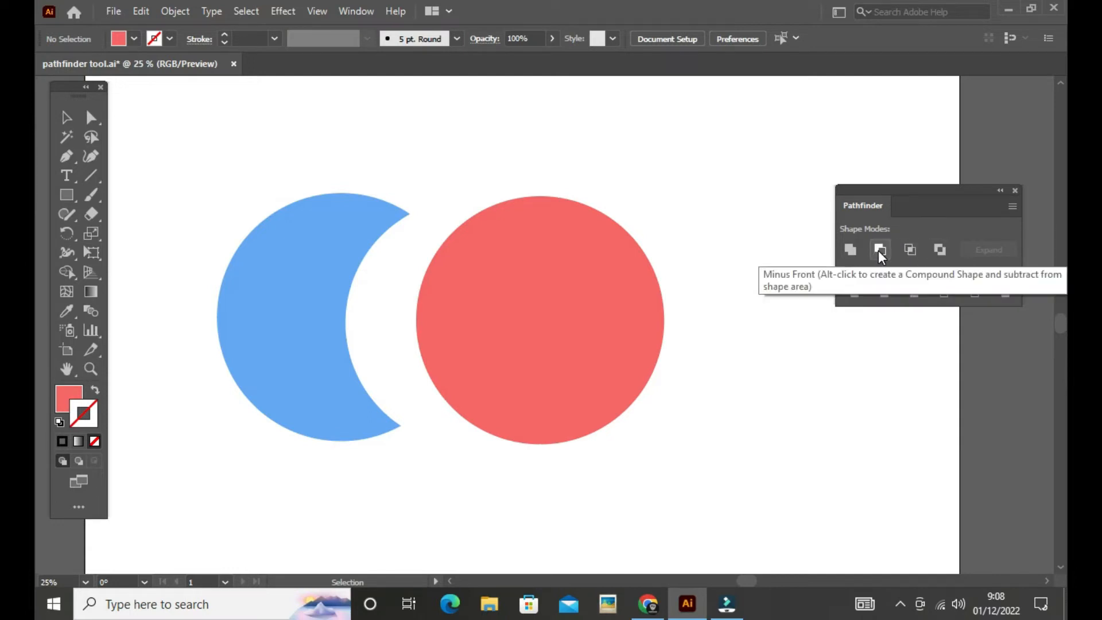
pyautogui.click(708, 350)
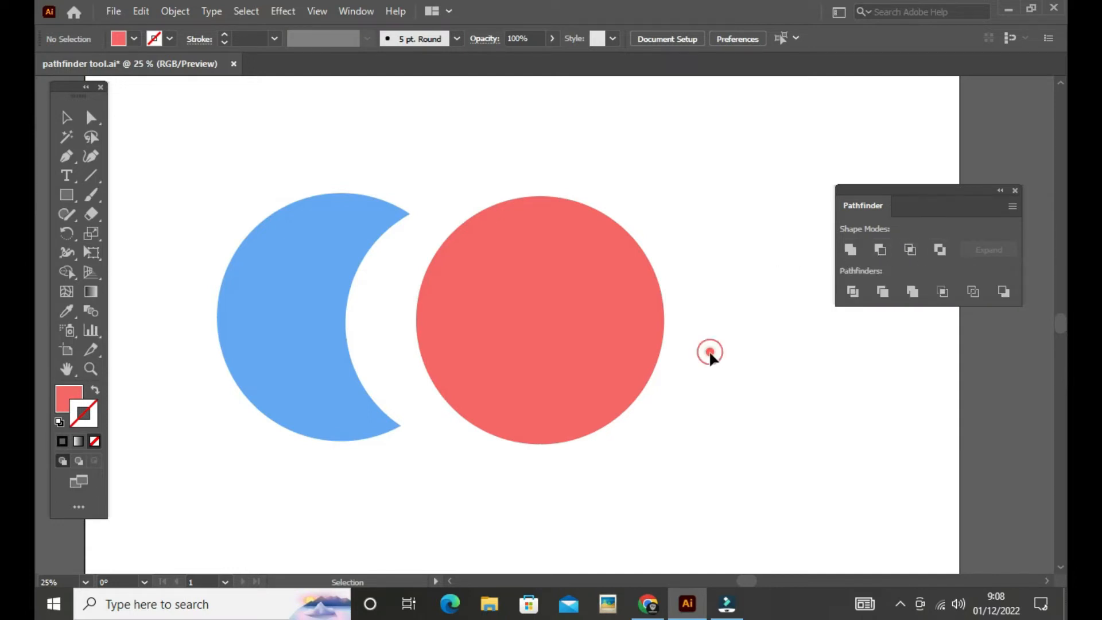
pyautogui.click(619, 355)
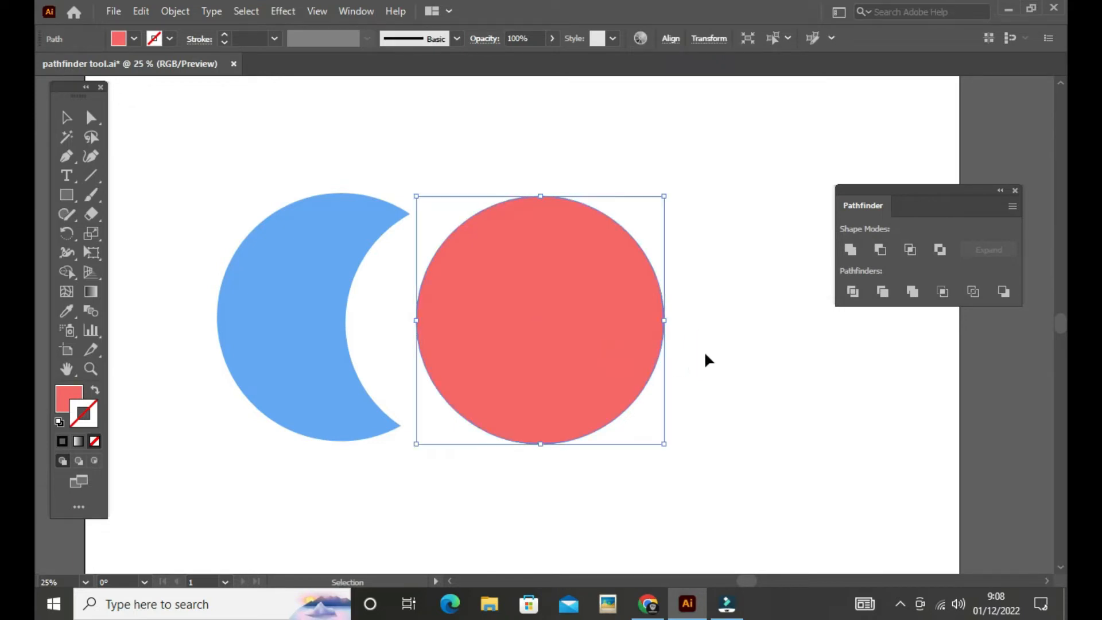
pyautogui.press('Delete')
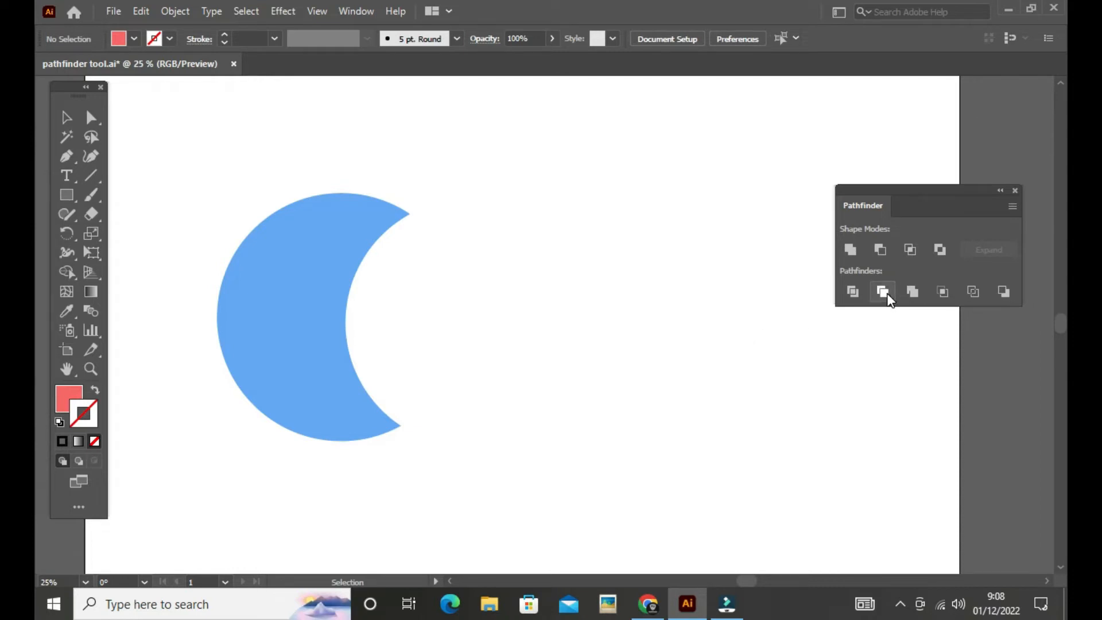
pyautogui.hotkey('ctrl', 'z')
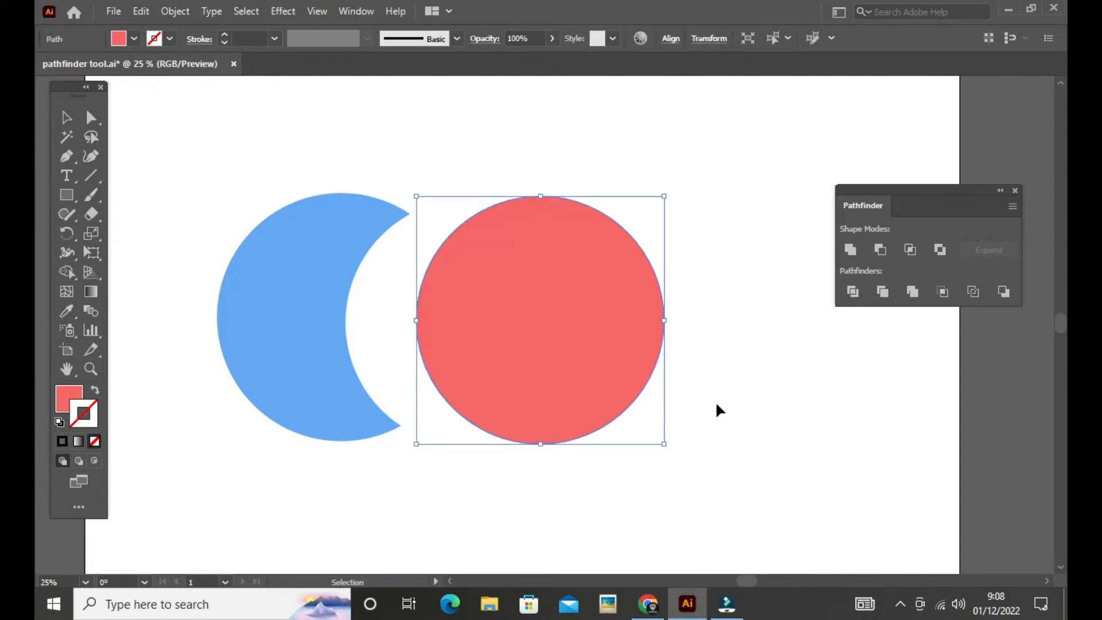
pyautogui.click(710, 361)
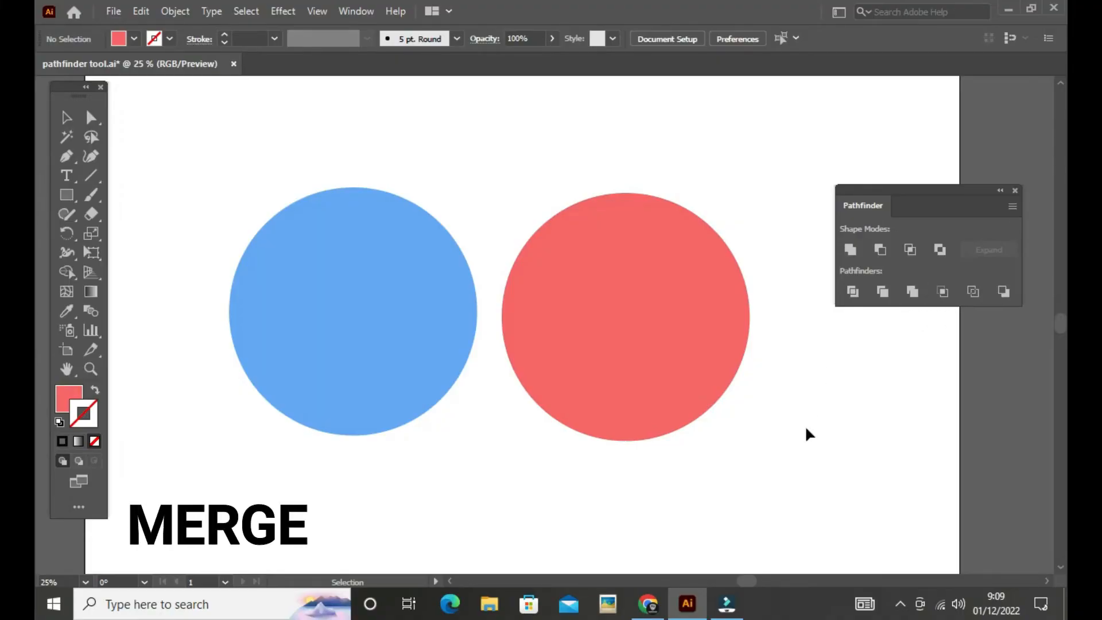
# Move the blue and red circles together straight up to free space beneath them.
pyautogui.moveTo(742, 489); pyautogui.dragTo(258, 225)
pyautogui.moveTo(595, 325); pyautogui.dragTo(580, 227)
pyautogui.click(799, 374)
# Give the red circle a near-black stroke with the colour 0A0A0A.
pyautogui.click(681, 319)
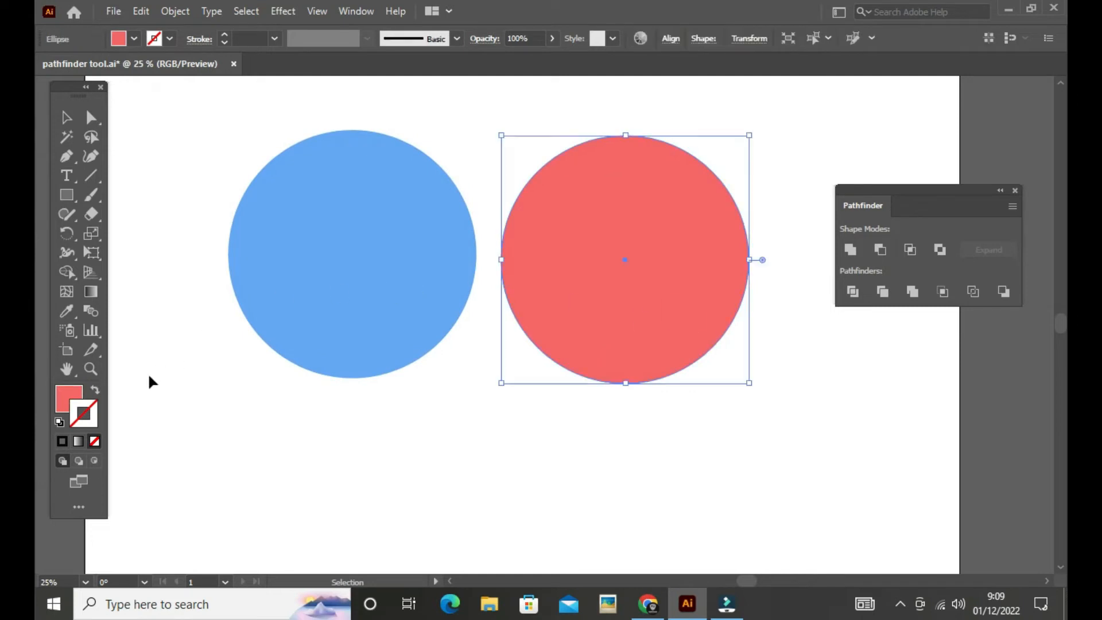
pyautogui.doubleClick(90, 423)
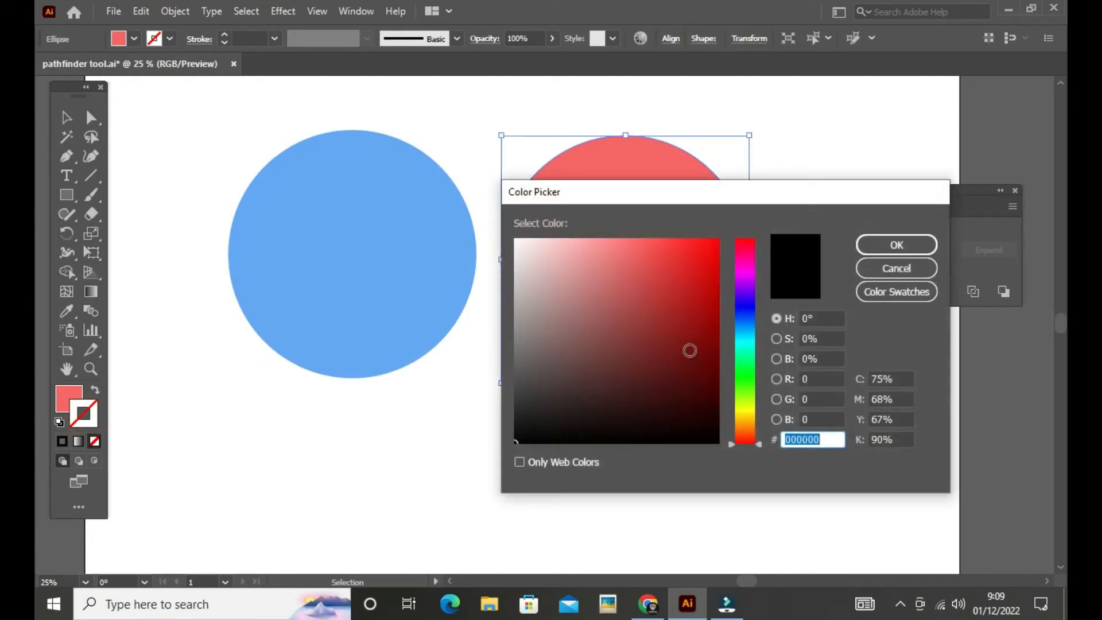
pyautogui.click(544, 418)
pyautogui.moveTo(544, 417); pyautogui.dragTo(519, 436)
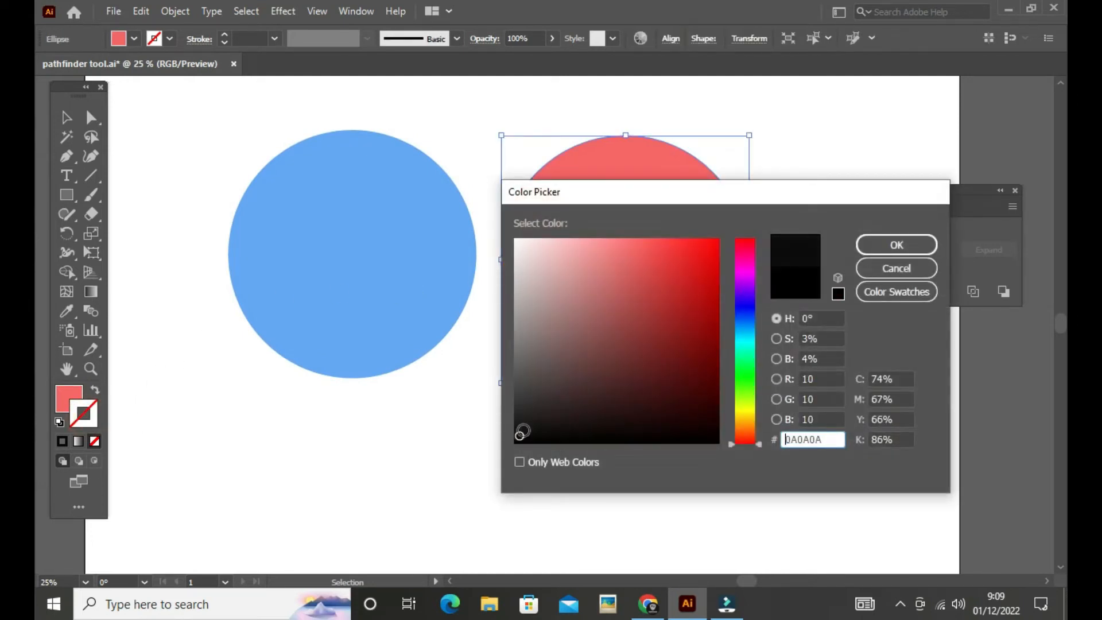
pyautogui.click(864, 248)
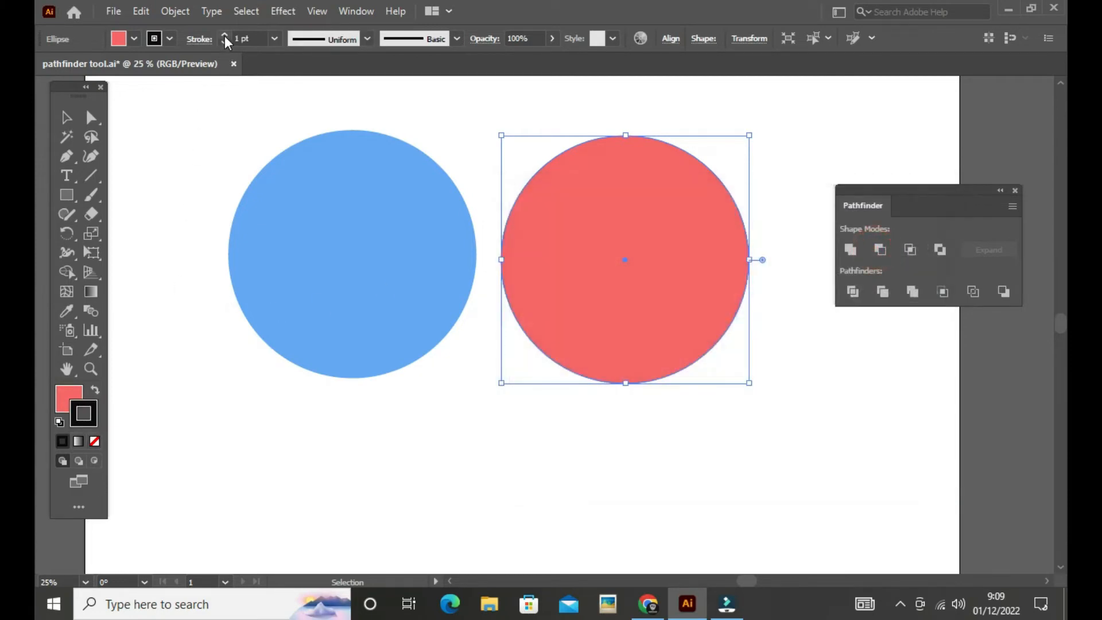
# Set the red circle's stroke weight to 24 pt.
pyautogui.click(225, 35)
pyautogui.click(225, 36)
pyautogui.click(225, 36)
pyautogui.click(225, 36)
pyautogui.click(225, 36)
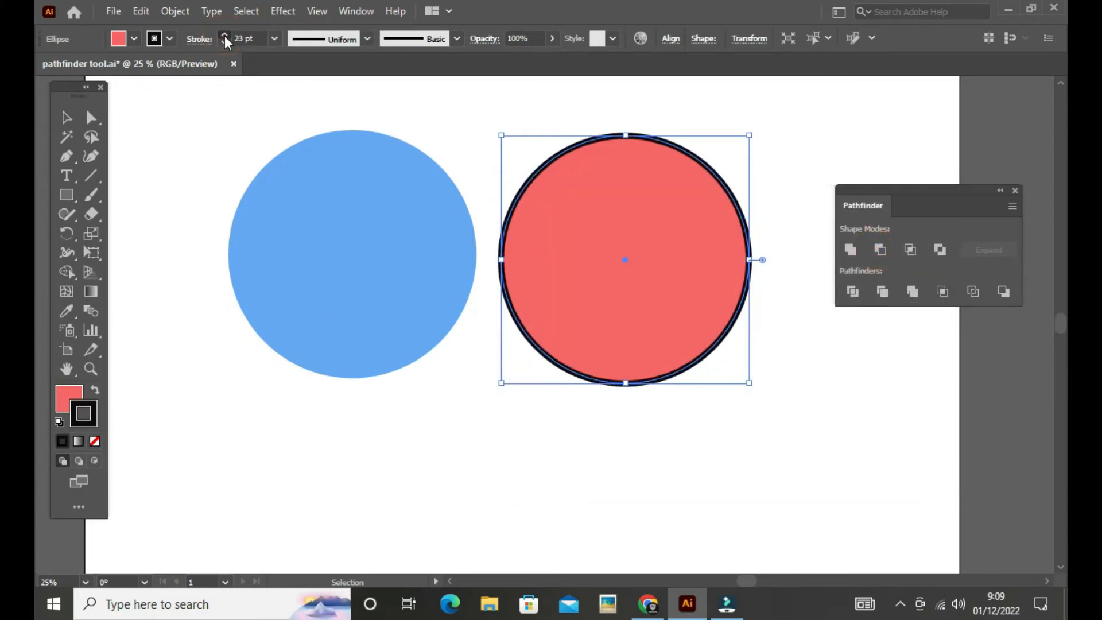
pyautogui.click(225, 35)
pyautogui.click(447, 108)
# Duplicate the pair of circles directly below the originals and shift the upper pair up slightly to leave a gap.
pyautogui.moveTo(181, 126); pyautogui.dragTo(578, 278)
pyautogui.scroll(-1, 578, 281)
pyautogui.moveTo(590, 178); pyautogui.dragTo(573, 432)
pyautogui.hotkey('ctrl', '0')
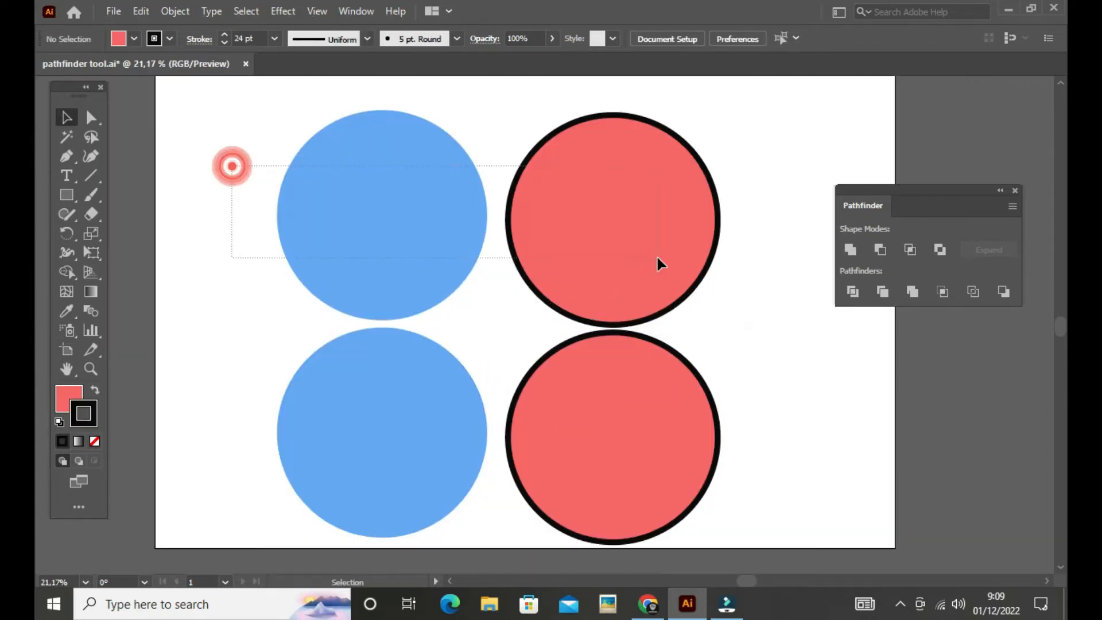
pyautogui.click(621, 240)
pyautogui.click(810, 392)
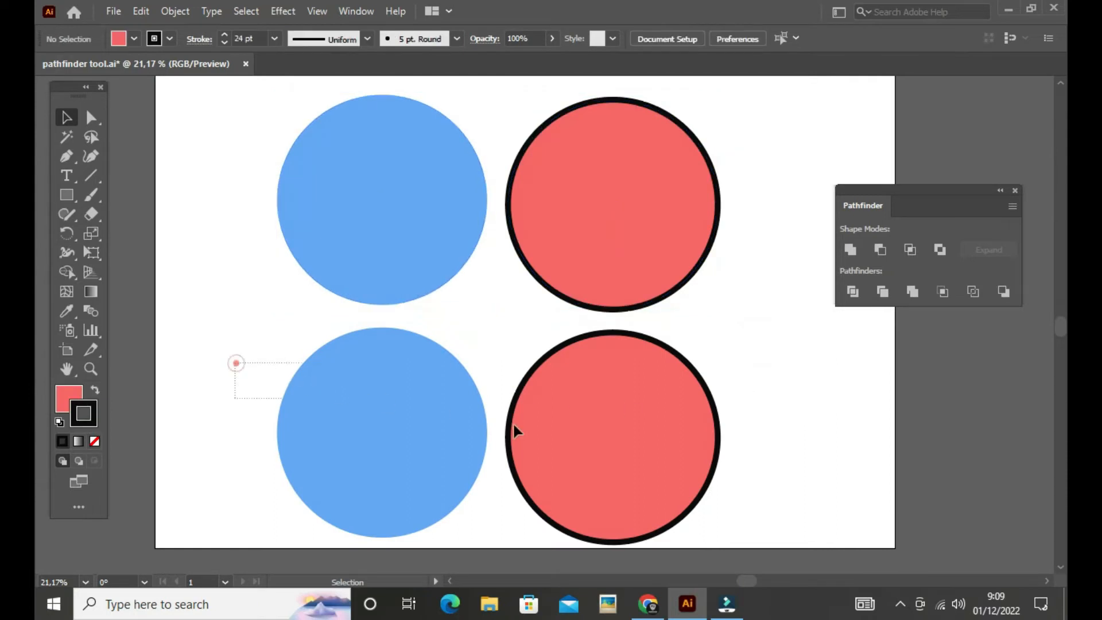
# Copy the lower blue circle's appearance onto the lower red circle with the Eyedropper.
pyautogui.moveTo(512, 431); pyautogui.dragTo(663, 449)
pyautogui.click(771, 431)
pyautogui.click(647, 439)
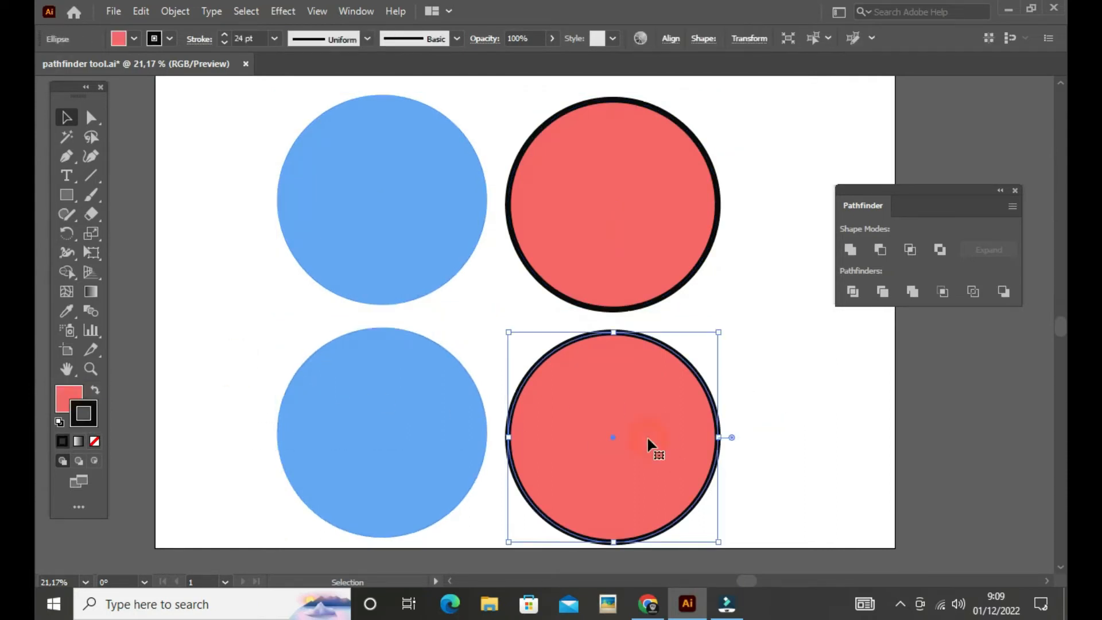
pyautogui.press('i')
pyautogui.click(437, 410)
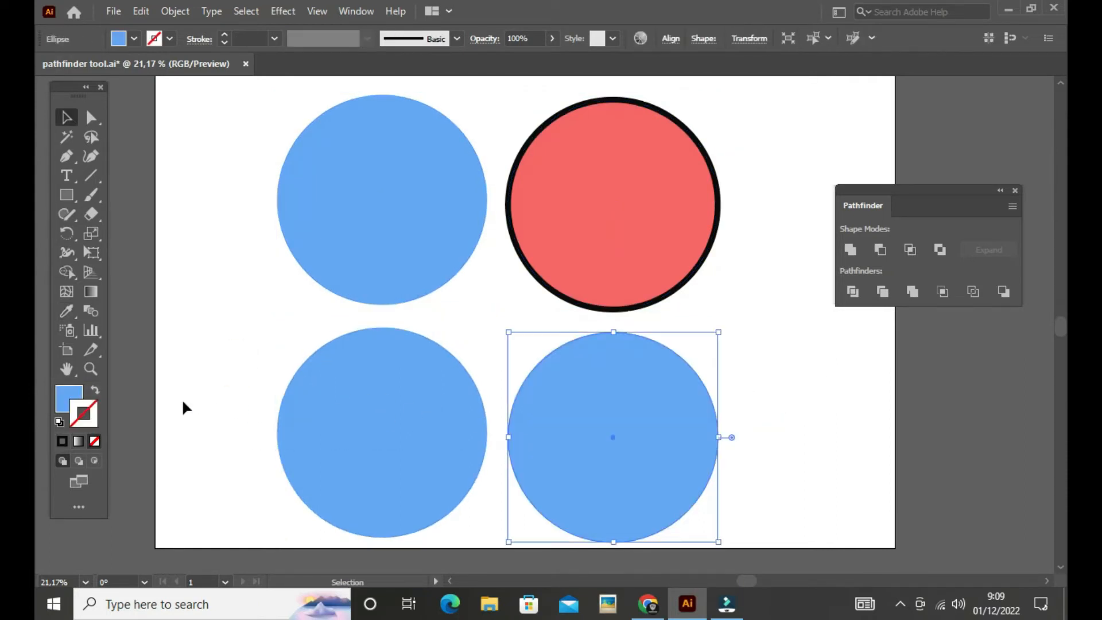
# Give the lower right blue circle a near-black stroke with a weight of 23 pt.
pyautogui.doubleClick(86, 419)
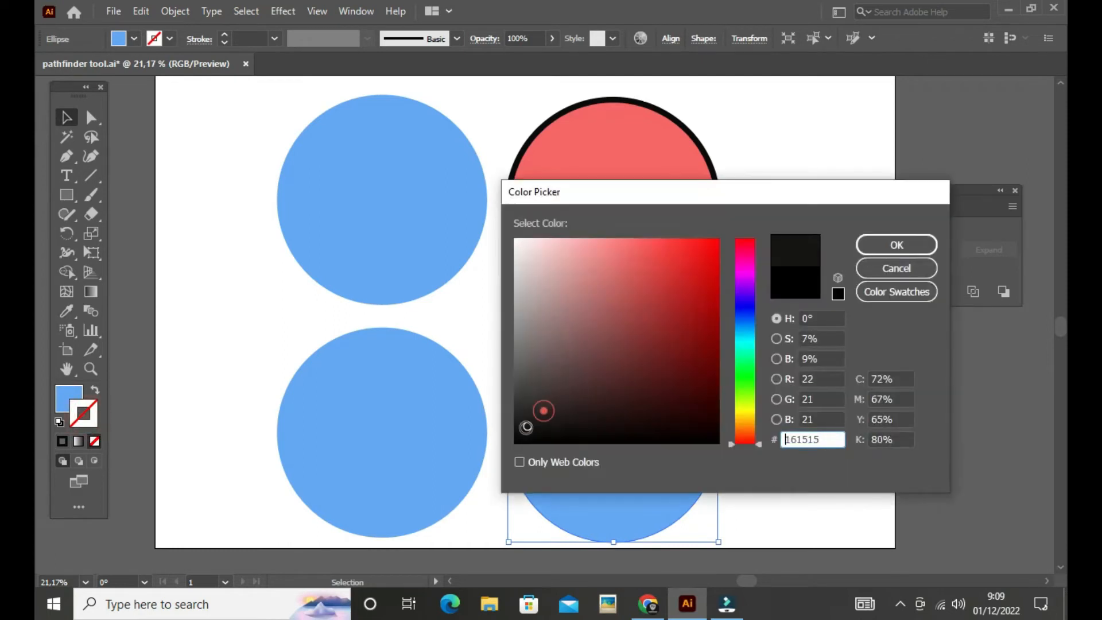
pyautogui.moveTo(526, 427); pyautogui.dragTo(520, 438)
pyautogui.click(893, 251)
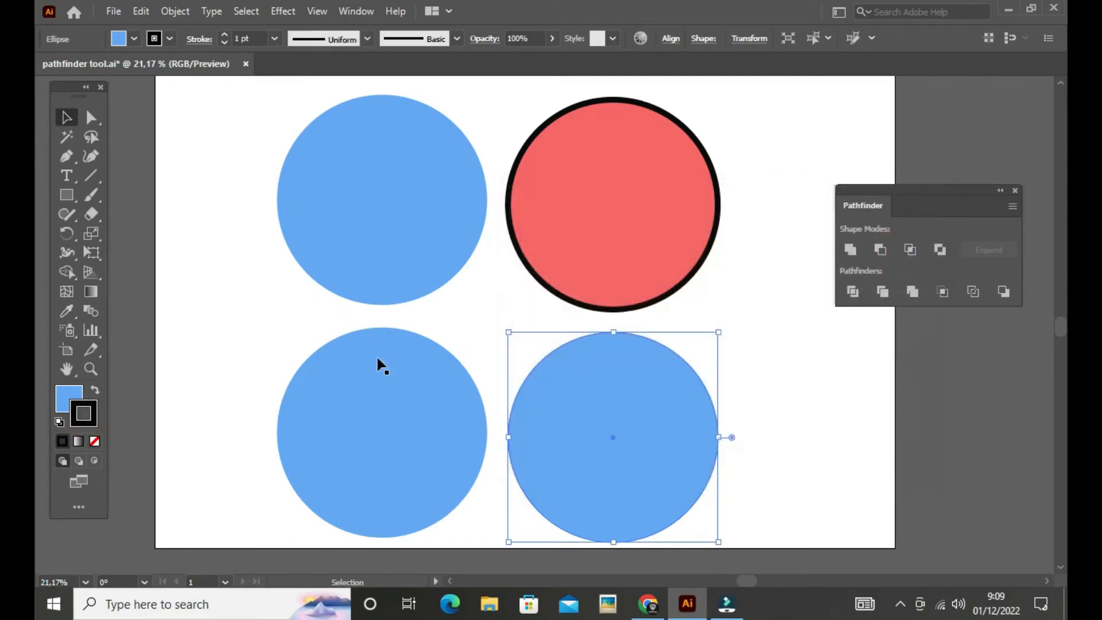
pyautogui.click(224, 34)
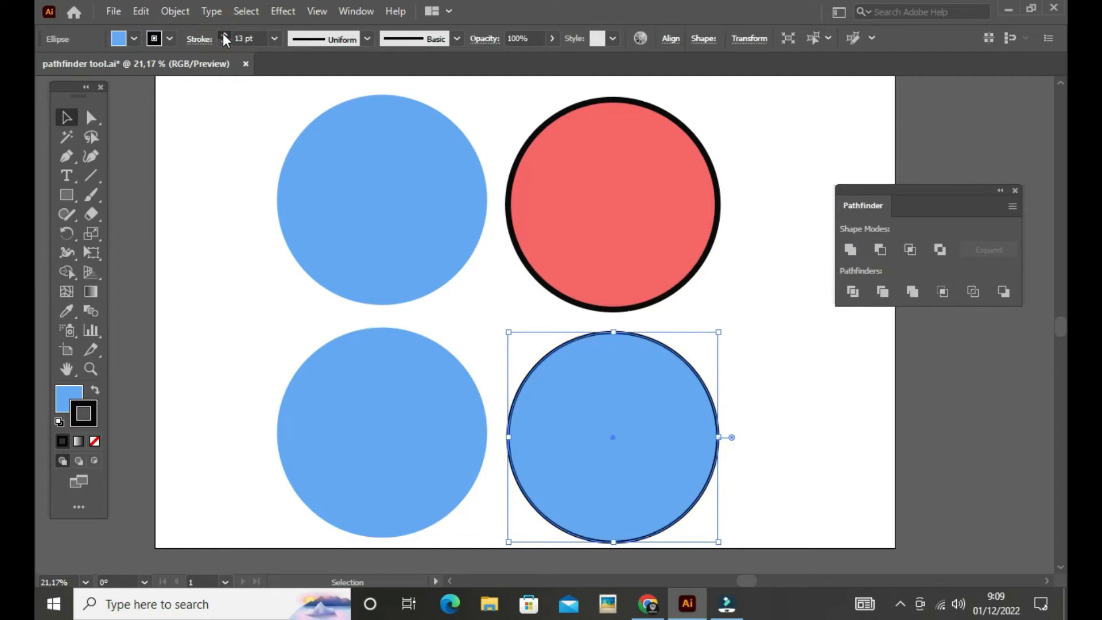
pyautogui.click(701, 295)
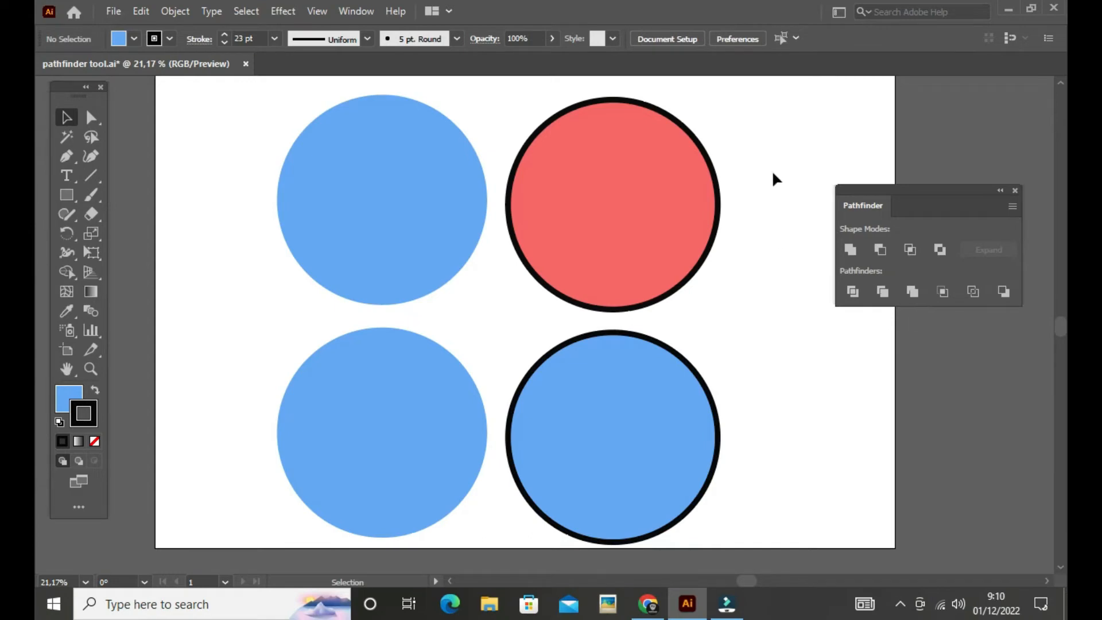
# Overlap the upper red circle onto the blue circle beside it and apply Pathfinder Merge to both.
pyautogui.moveTo(656, 200); pyautogui.dragTo(540, 212)
pyautogui.keyDown('shift'); pyautogui.click(349, 198); pyautogui.keyUp('shift')
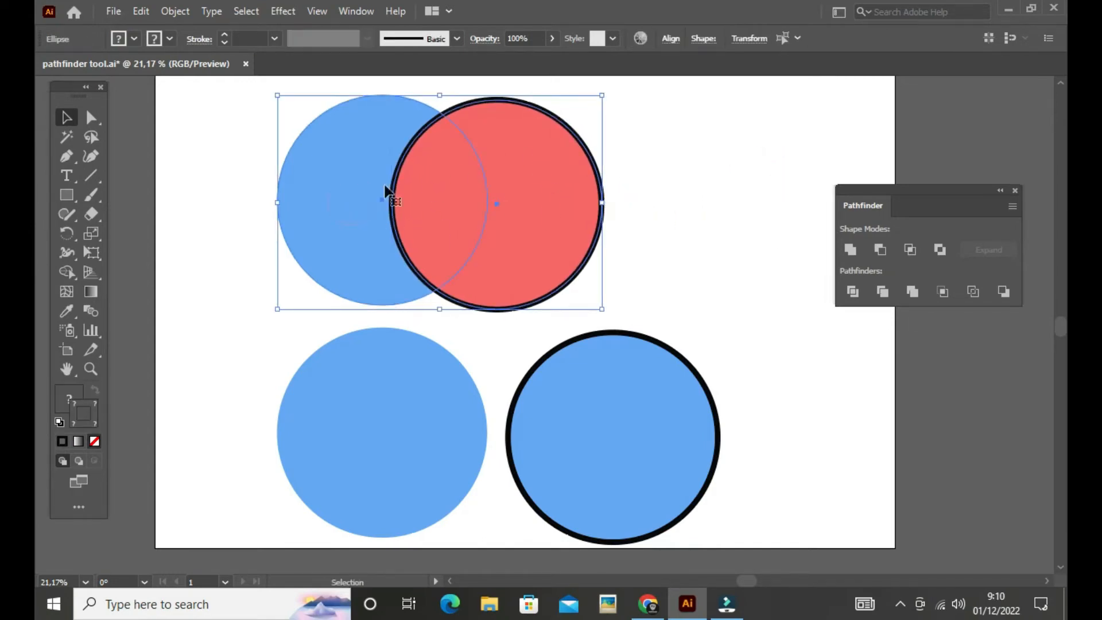
pyautogui.click(913, 292)
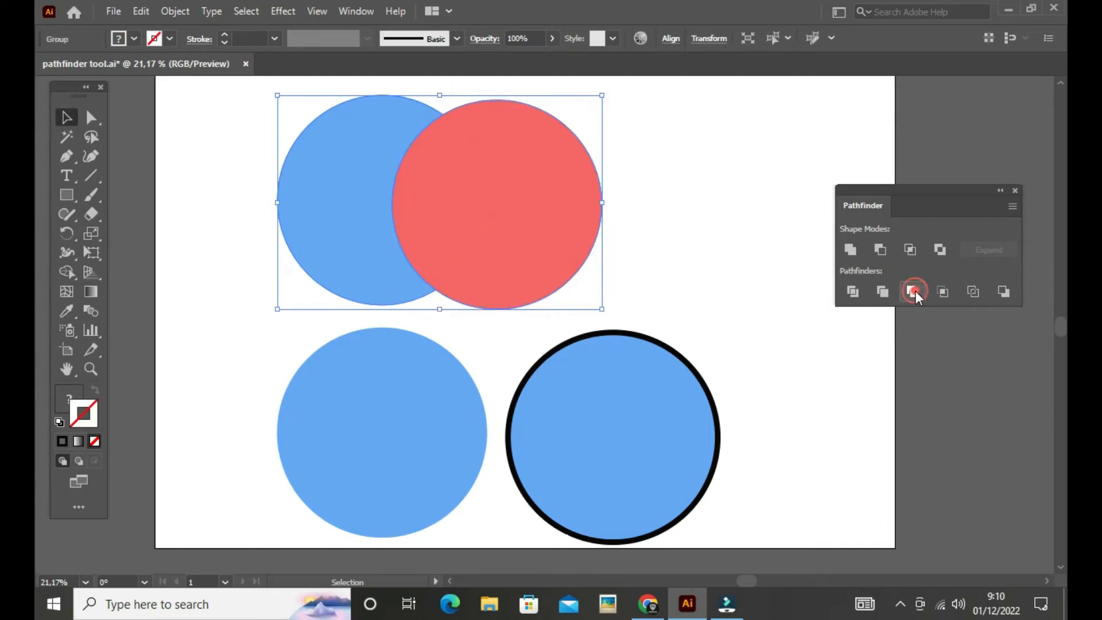
# Ungroup the merged upper shapes and move the red circle away from the blue crescent.
pyautogui.click(656, 224)
pyautogui.click(480, 195)
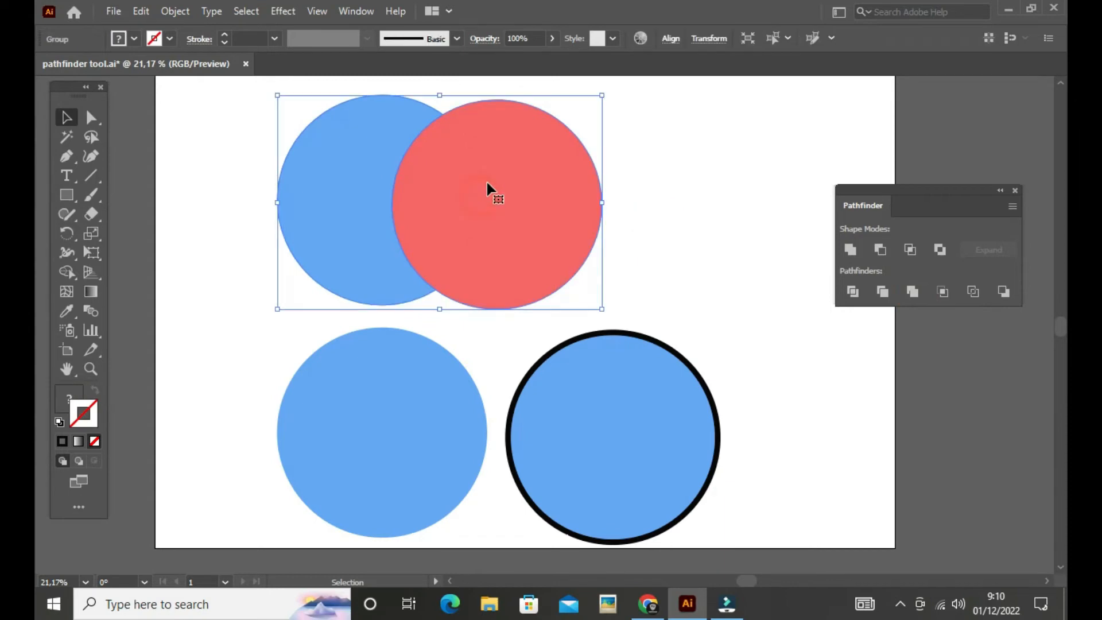
pyautogui.rightClick(487, 189)
pyautogui.click(528, 315)
pyautogui.click(681, 281)
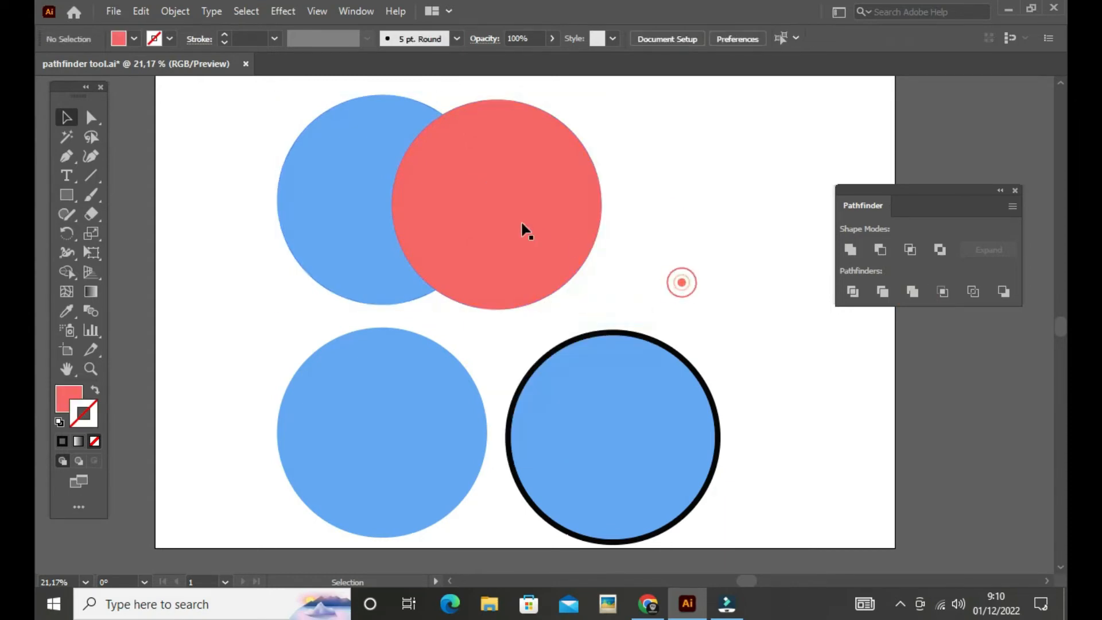
pyautogui.moveTo(521, 229); pyautogui.dragTo(578, 220)
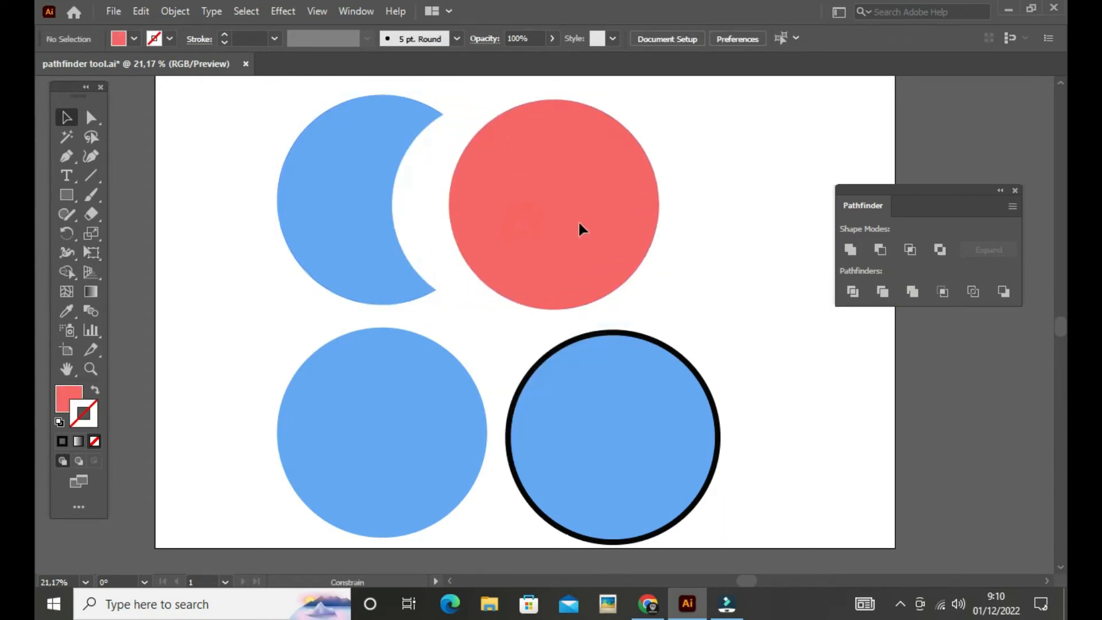
pyautogui.click(356, 190)
pyautogui.click(701, 252)
pyautogui.click(701, 254)
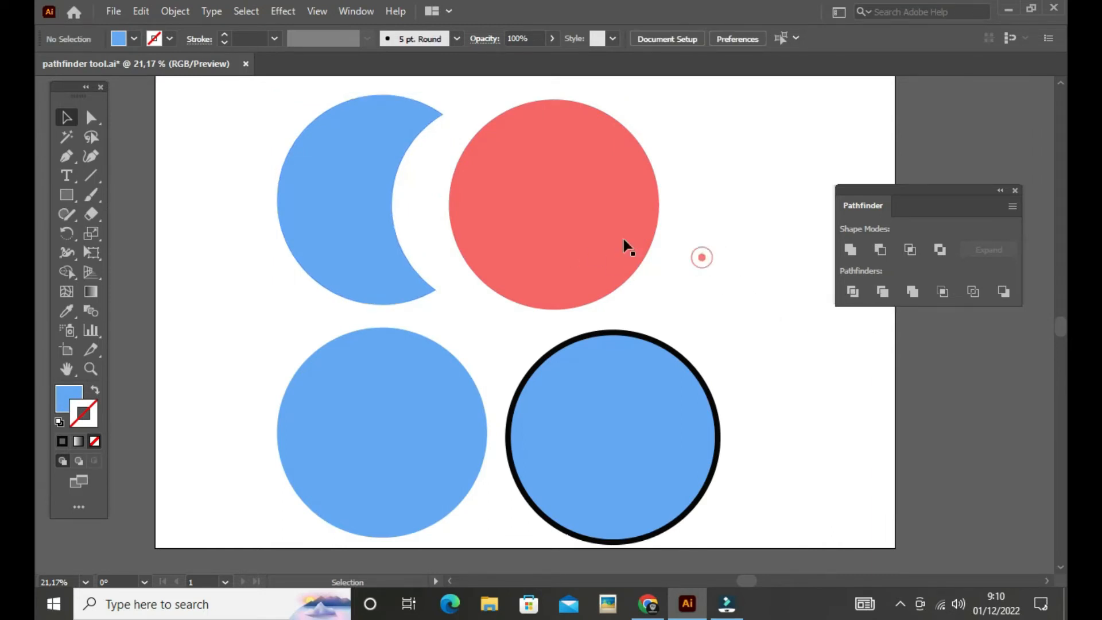
pyautogui.click(555, 225)
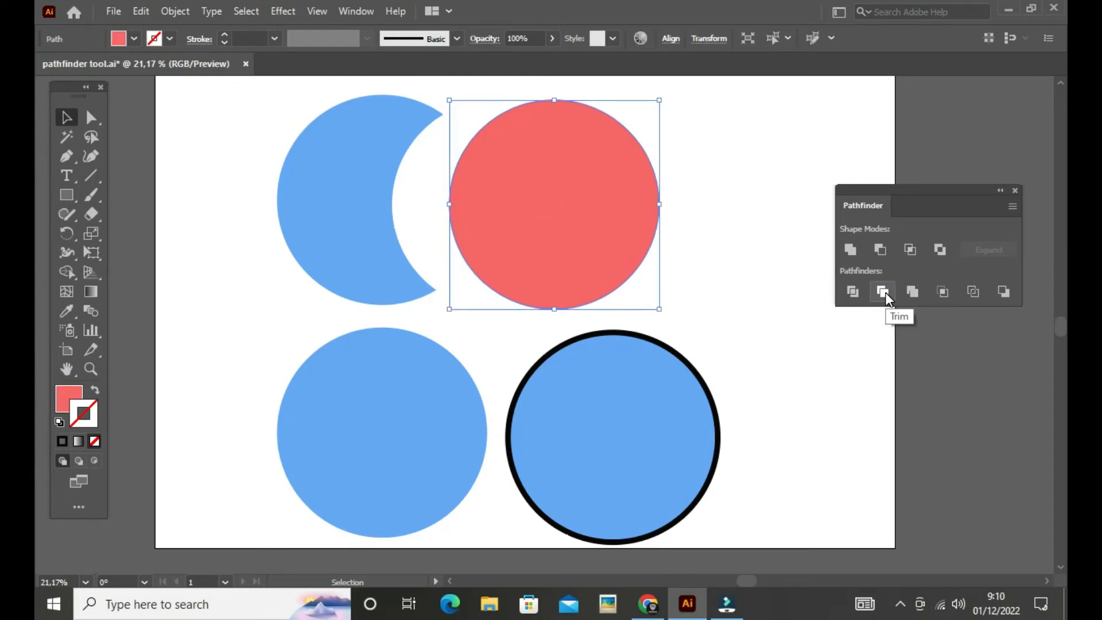
pyautogui.click(864, 352)
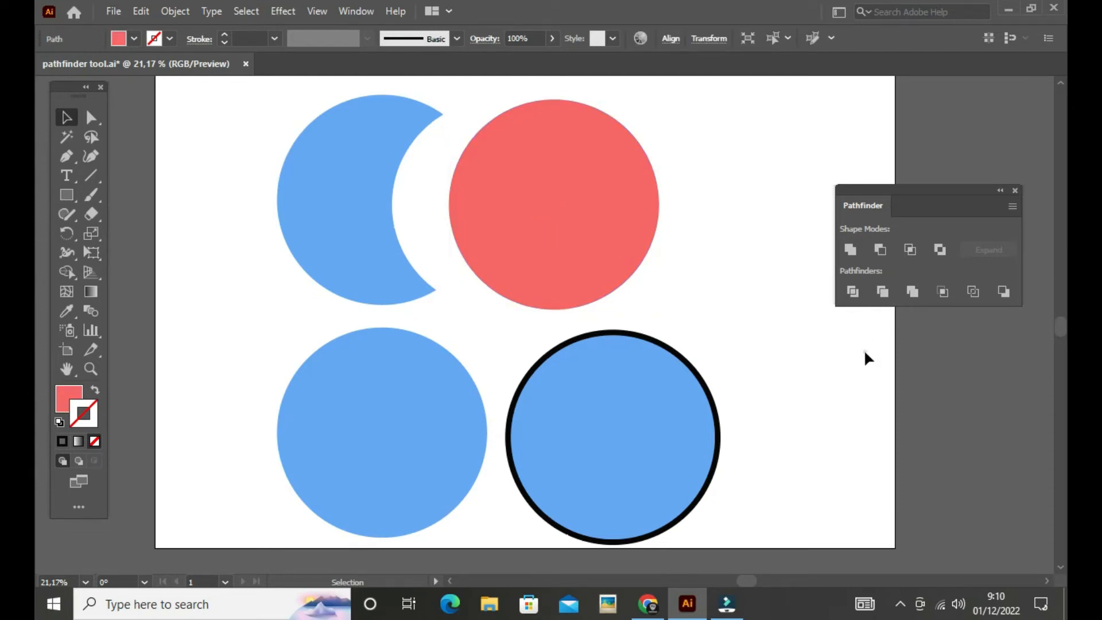
# Overlap the black-stroked lower blue circle onto the plain blue circle beside it.
pyautogui.click(668, 434)
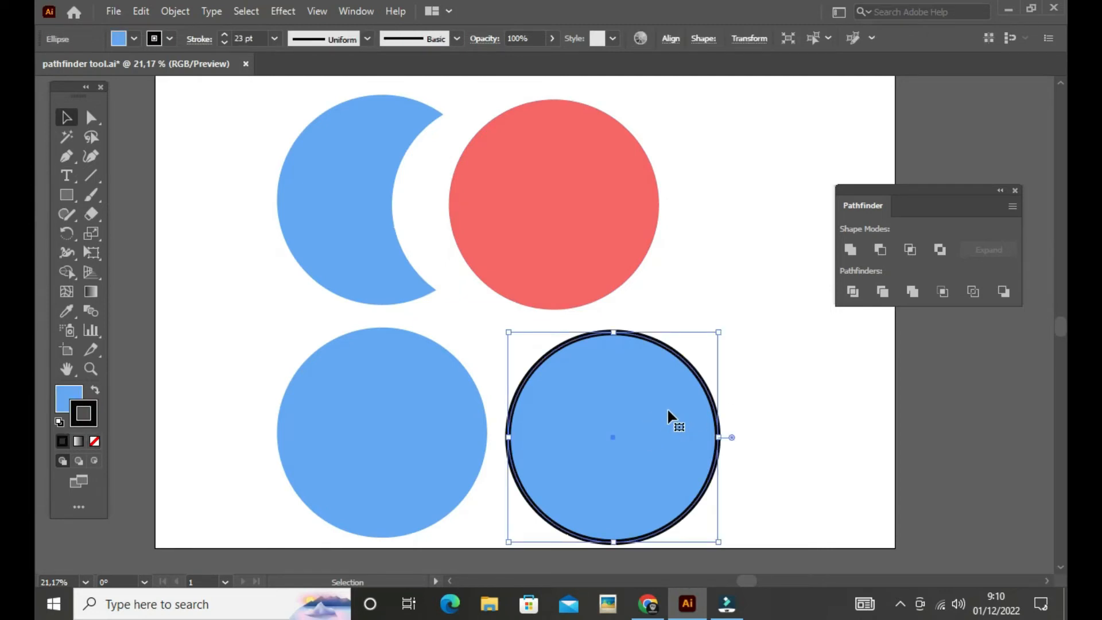
pyautogui.moveTo(669, 407); pyautogui.dragTo(565, 408)
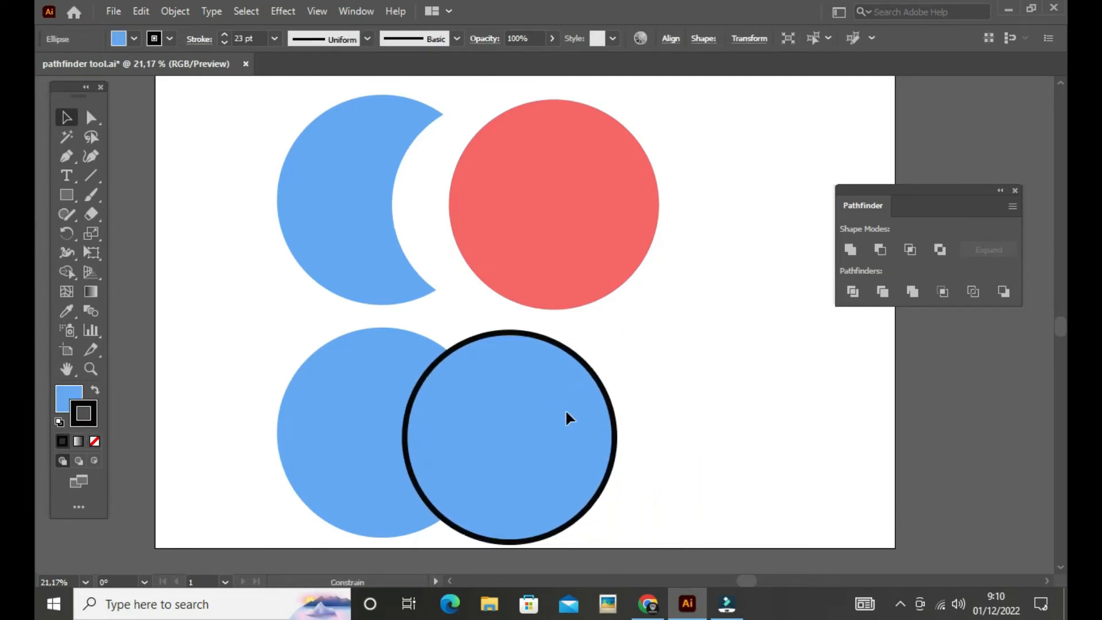
pyautogui.keyDown('shift'); pyautogui.click(351, 392); pyautogui.keyUp('shift')
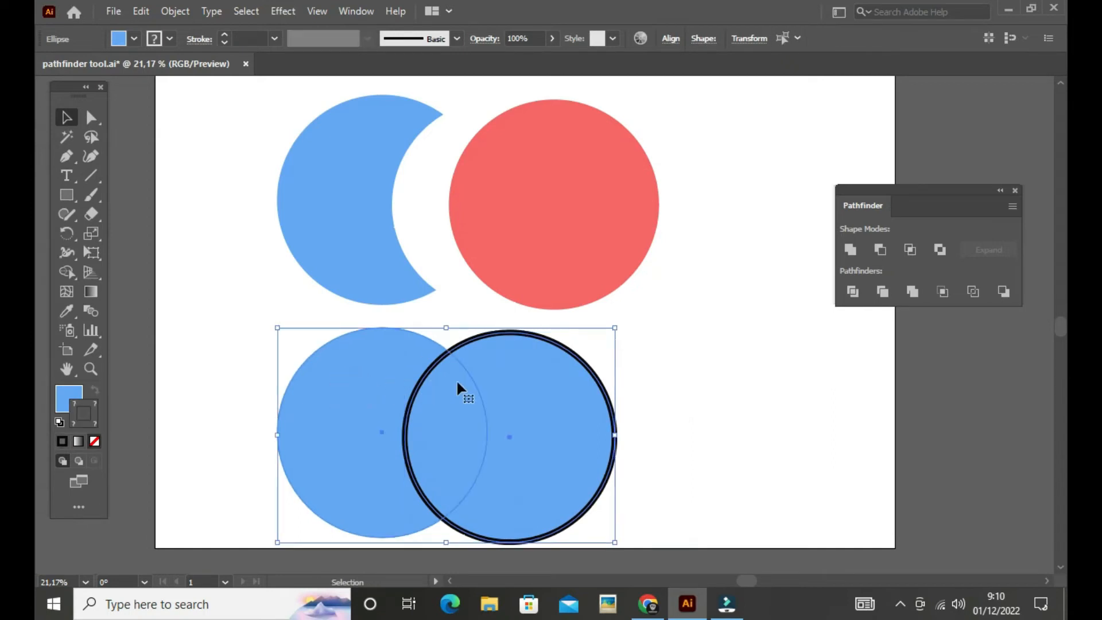
pyautogui.click(687, 353)
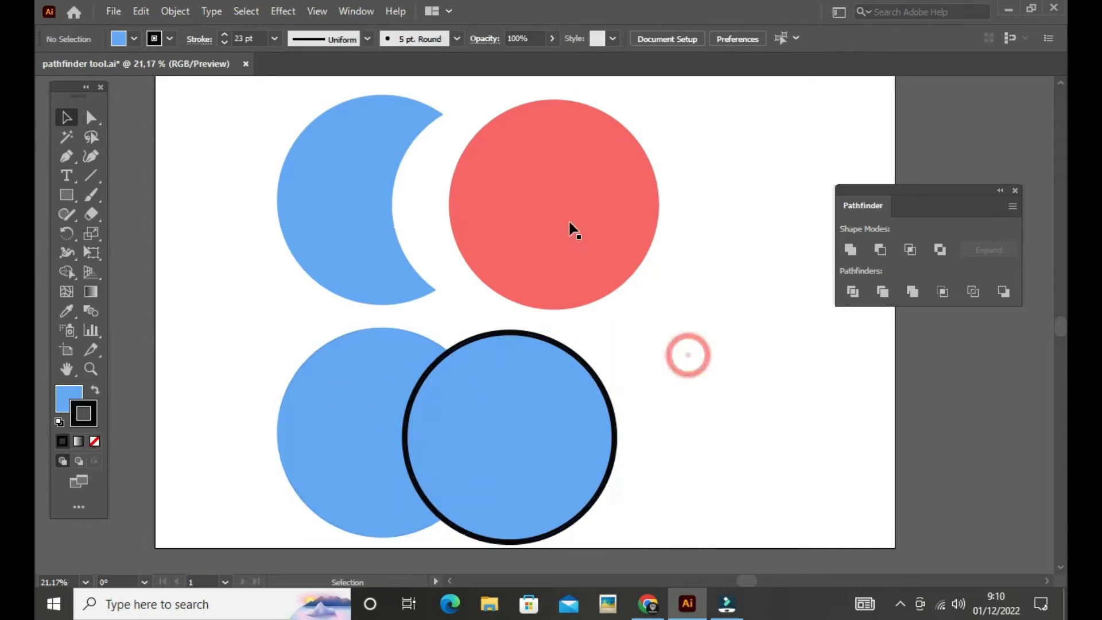
# Undo the lower circle's move and the upper pair's separation, ungrouping and Merge, keeping the red circle overlapping the blue one.
pyautogui.hotkey('ctrl', 'z')
pyautogui.click(714, 211)
pyautogui.click(553, 196)
pyautogui.hotkey('ctrl', 'z')
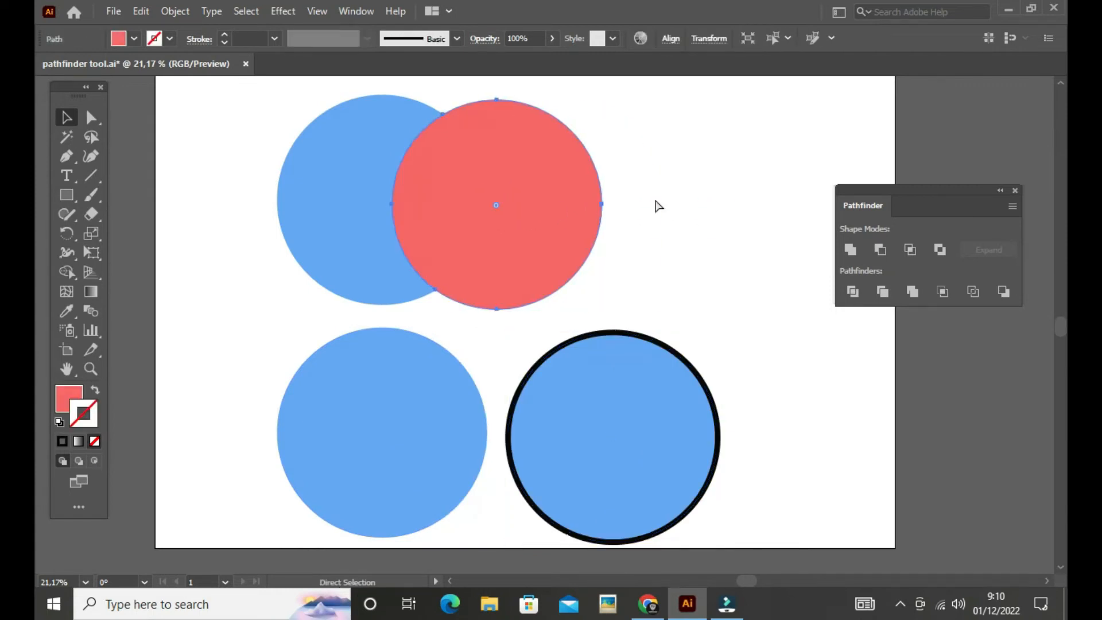
pyautogui.hotkey('ctrl', 'z')
pyautogui.hotkey('ctrl', 'z')
pyautogui.click(643, 198)
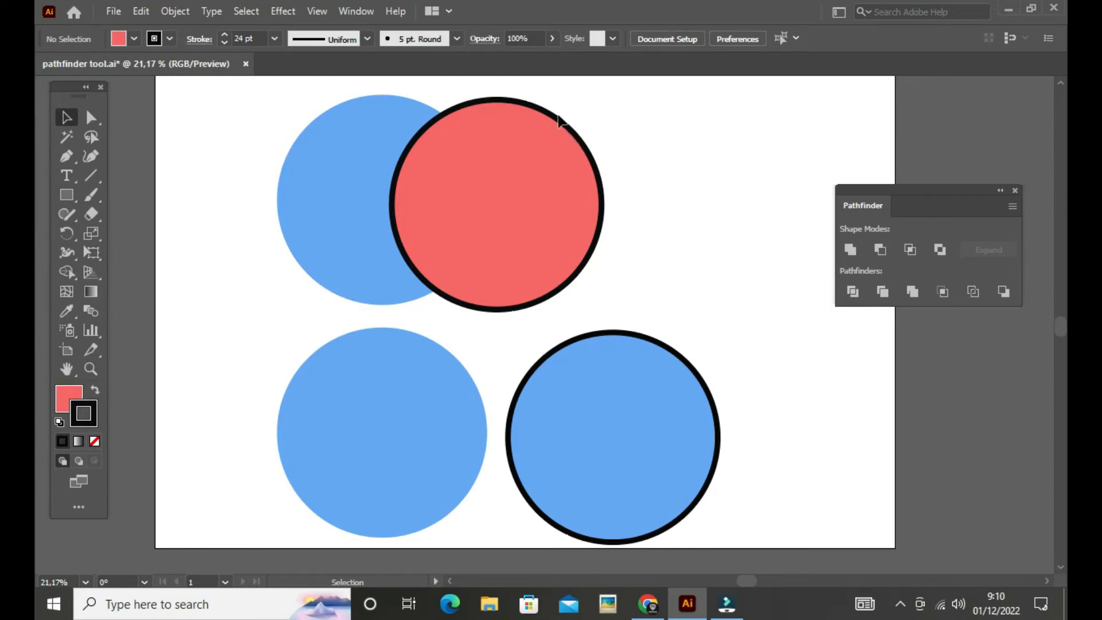
# Apply Pathfinder Merge to the overlapping upper blue circle and black-stroked red circle.
pyautogui.click(510, 224)
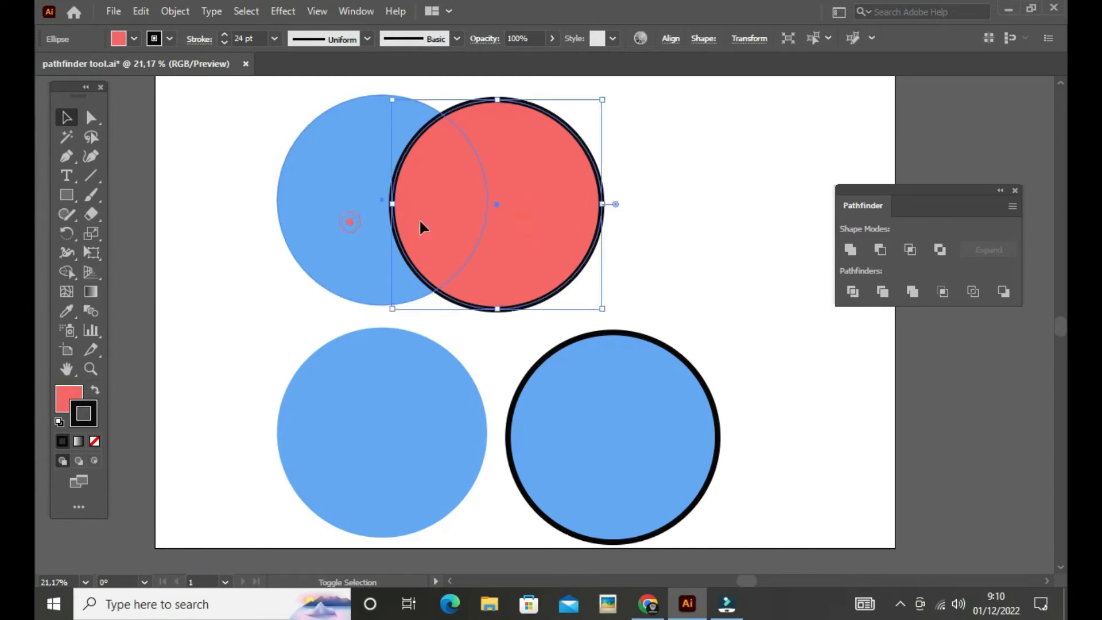
pyautogui.keyDown('shift'); pyautogui.click(351, 224); pyautogui.keyUp('shift')
pyautogui.click(918, 294)
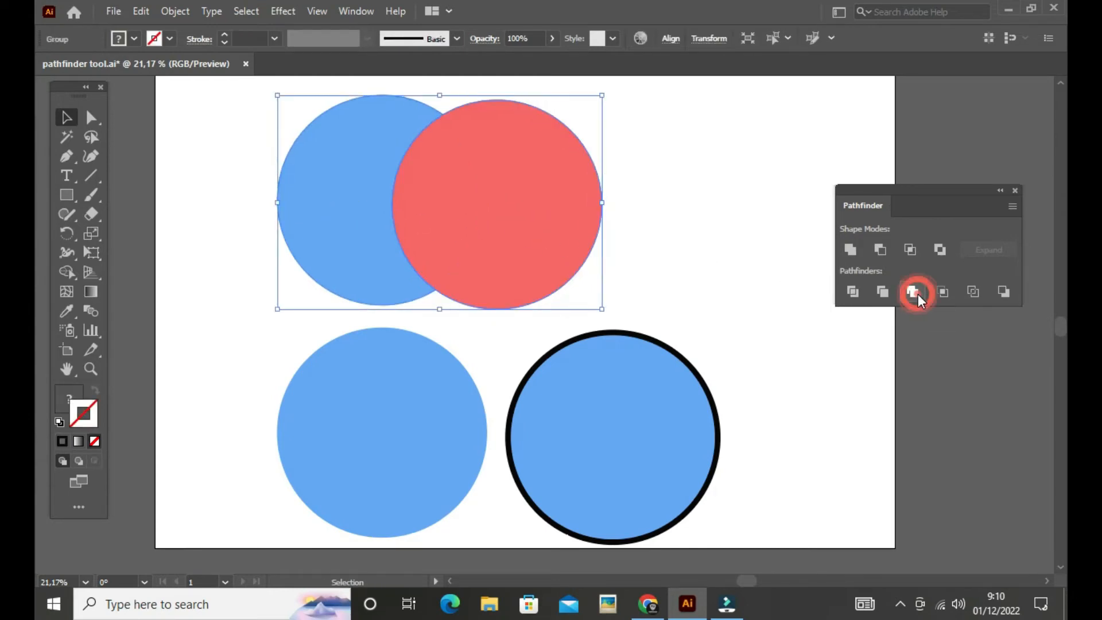
# Ungroup the Merge result and slide the red circle sideways, clear of the blue crescent.
pyautogui.click(677, 248)
pyautogui.click(483, 203)
pyautogui.rightClick(483, 203)
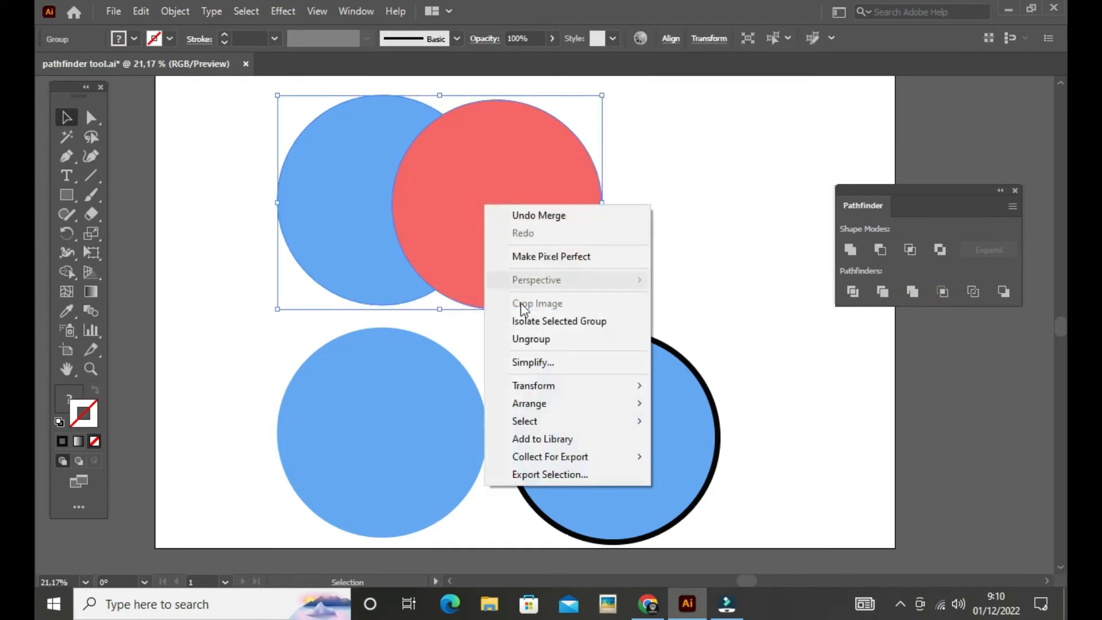
pyautogui.click(535, 345)
pyautogui.click(701, 300)
pyautogui.moveTo(567, 233); pyautogui.dragTo(607, 233)
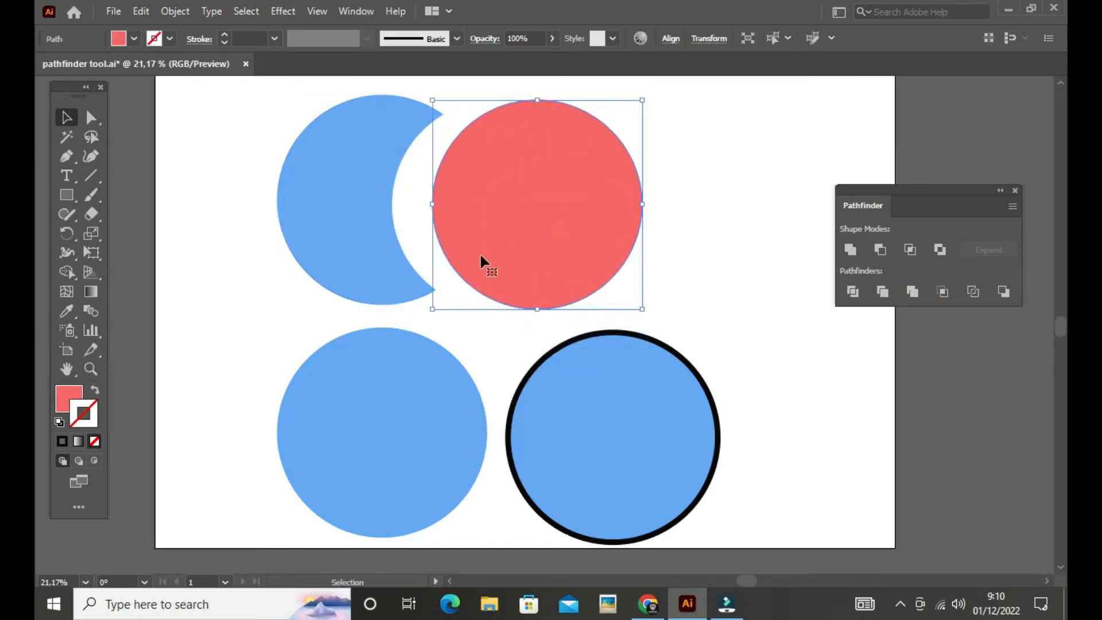
pyautogui.click(687, 234)
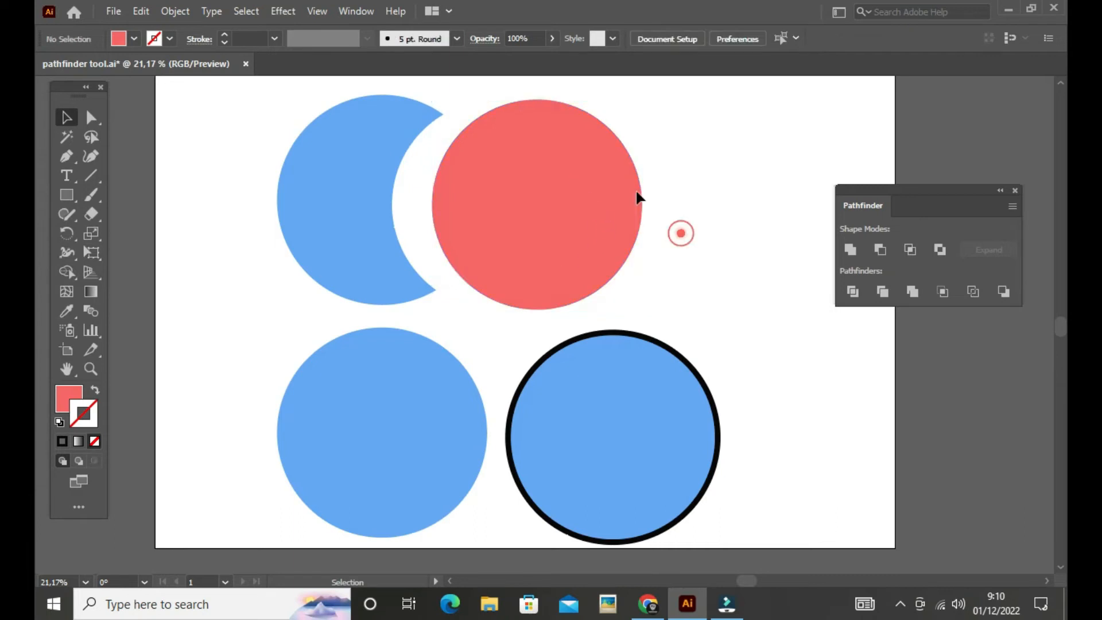
pyautogui.click(564, 156)
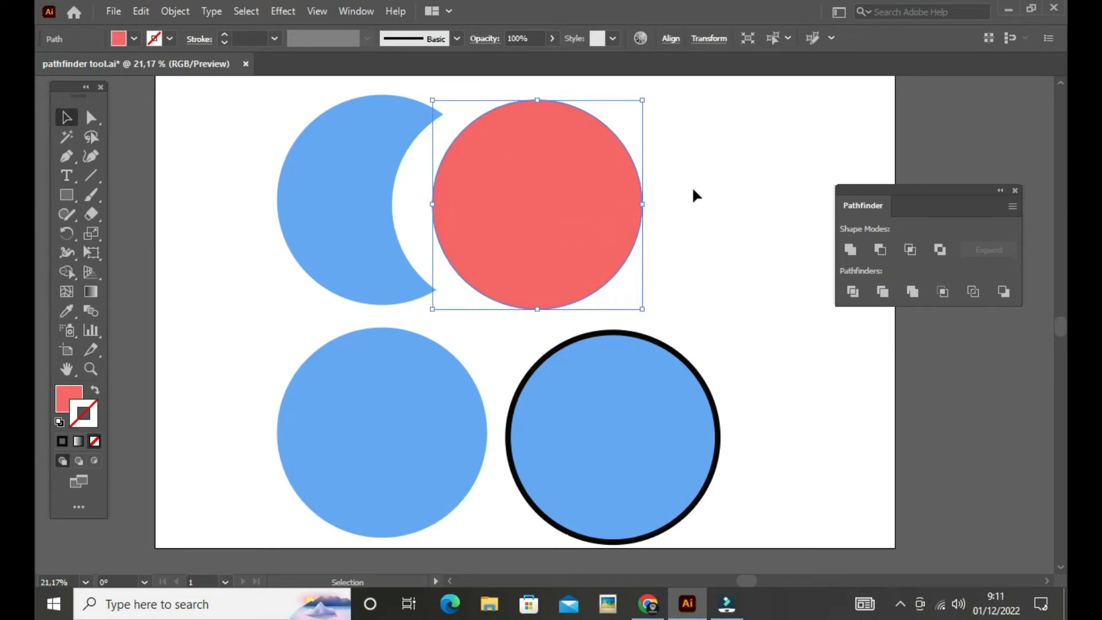
pyautogui.click(738, 267)
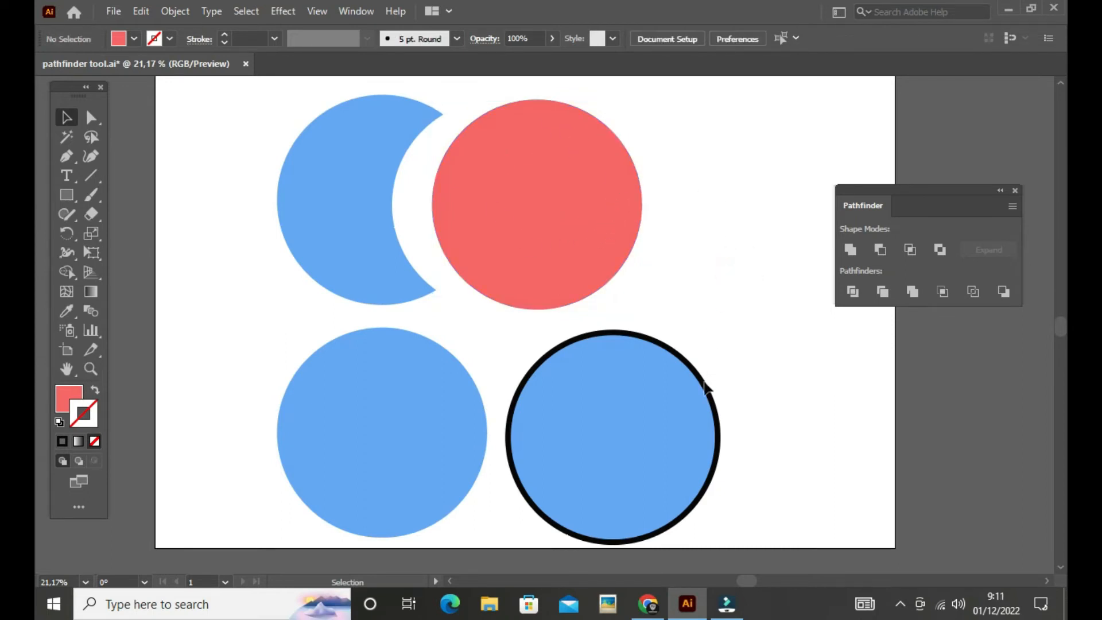
# Overlap the black-stroked lower blue circle onto the plain blue one and combine them with Pathfinder Merge.
pyautogui.click(639, 407)
pyautogui.moveTo(656, 402); pyautogui.dragTo(550, 414)
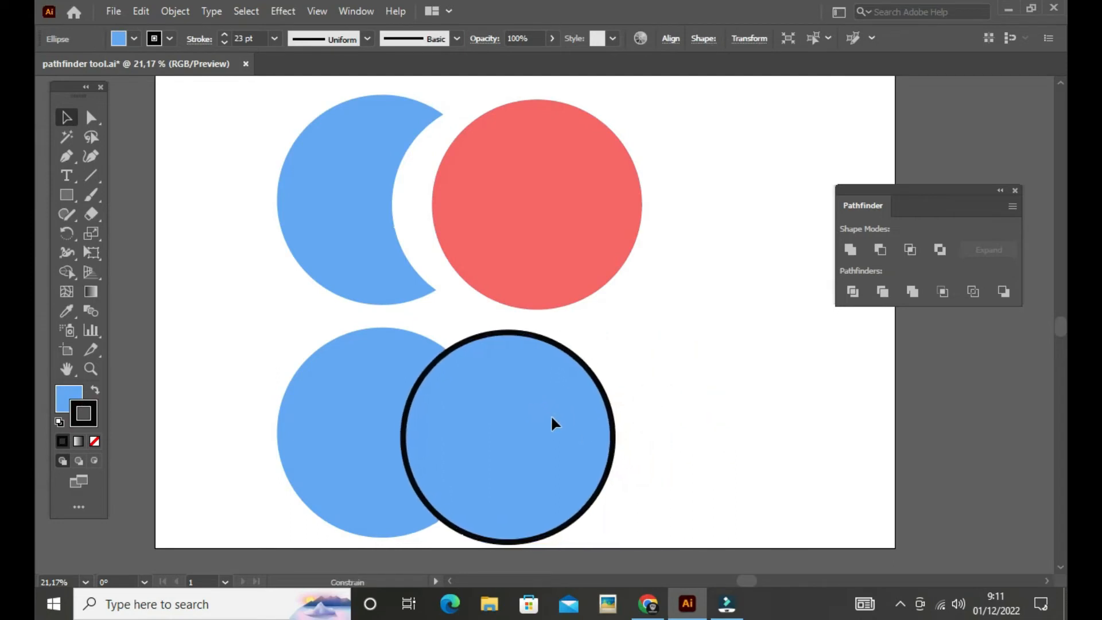
pyautogui.keyDown('shift'); pyautogui.click(353, 424); pyautogui.keyUp('shift')
pyautogui.moveTo(209, 357); pyautogui.dragTo(649, 484)
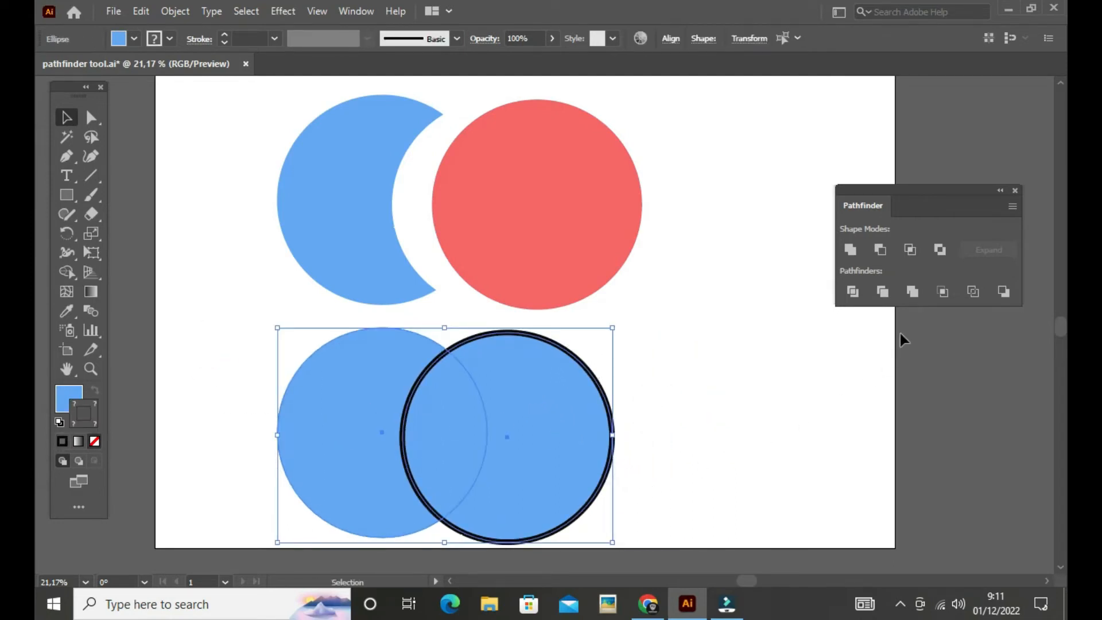
pyautogui.click(913, 292)
pyautogui.click(762, 416)
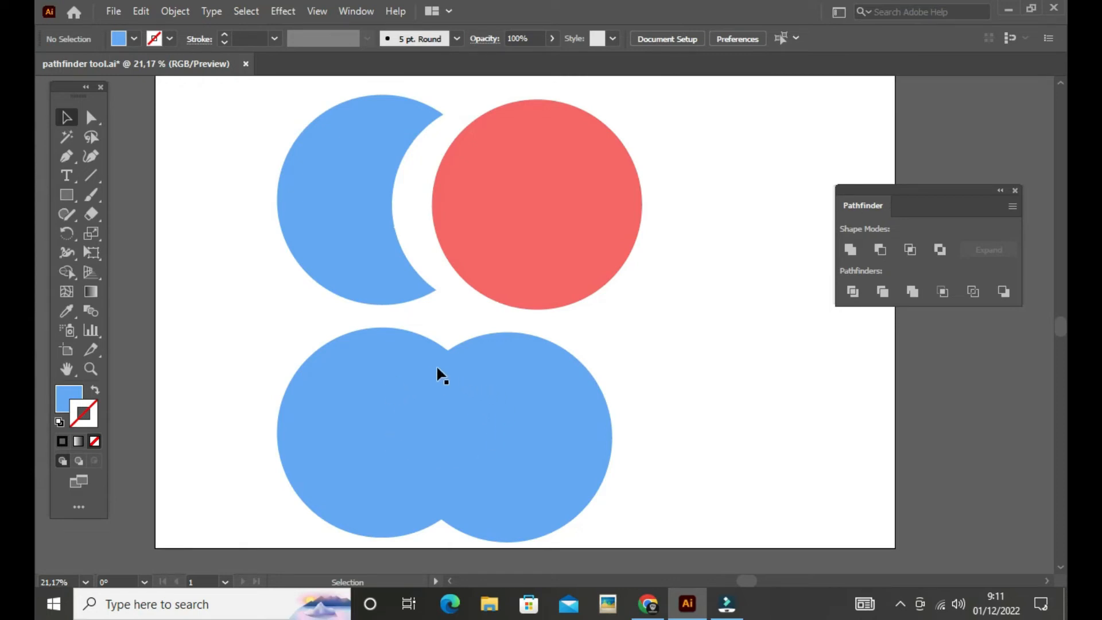
pyautogui.click(523, 440)
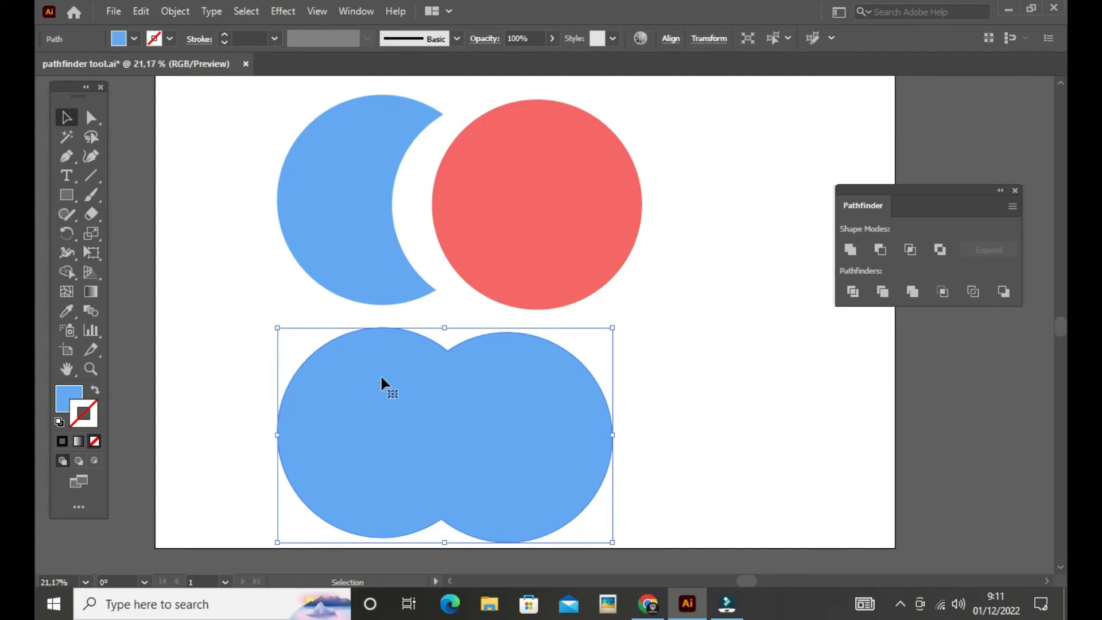
pyautogui.click(662, 391)
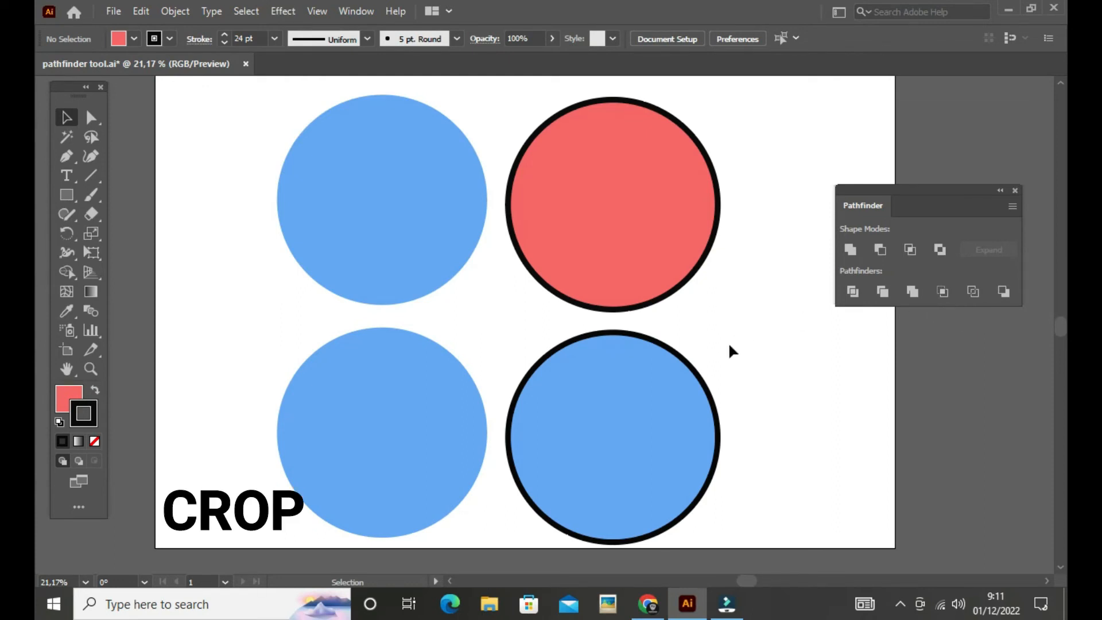
# Overlap the upper red circle onto the blue circle beside it and apply Pathfinder Crop to both.
pyautogui.click(637, 179)
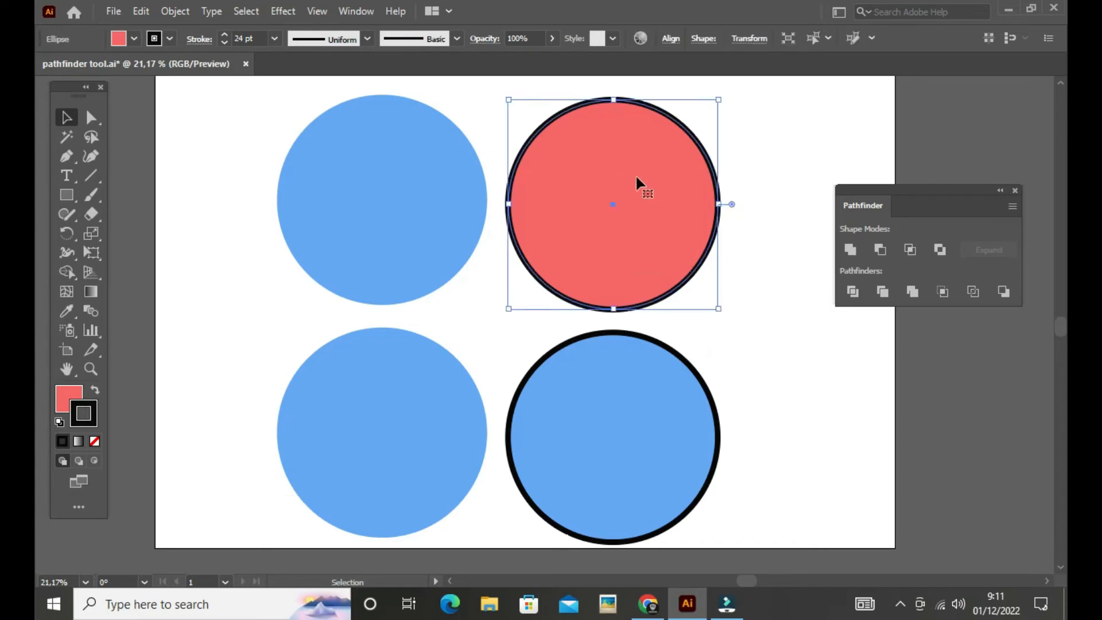
pyautogui.moveTo(642, 179); pyautogui.dragTo(528, 182)
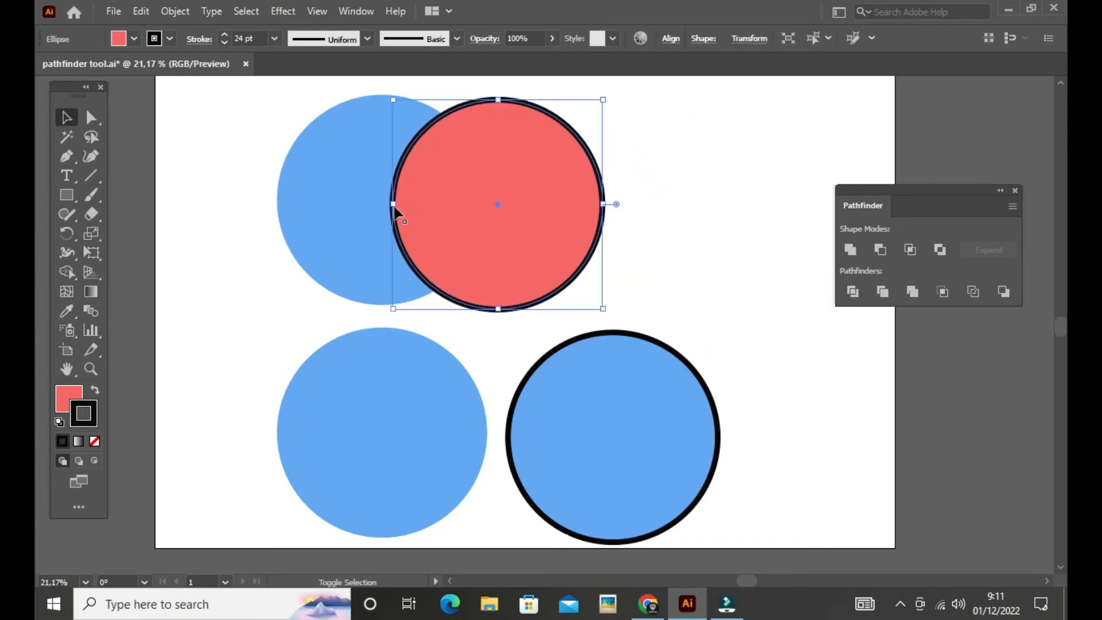
pyautogui.keyDown('shift'); pyautogui.click(346, 204); pyautogui.keyUp('shift')
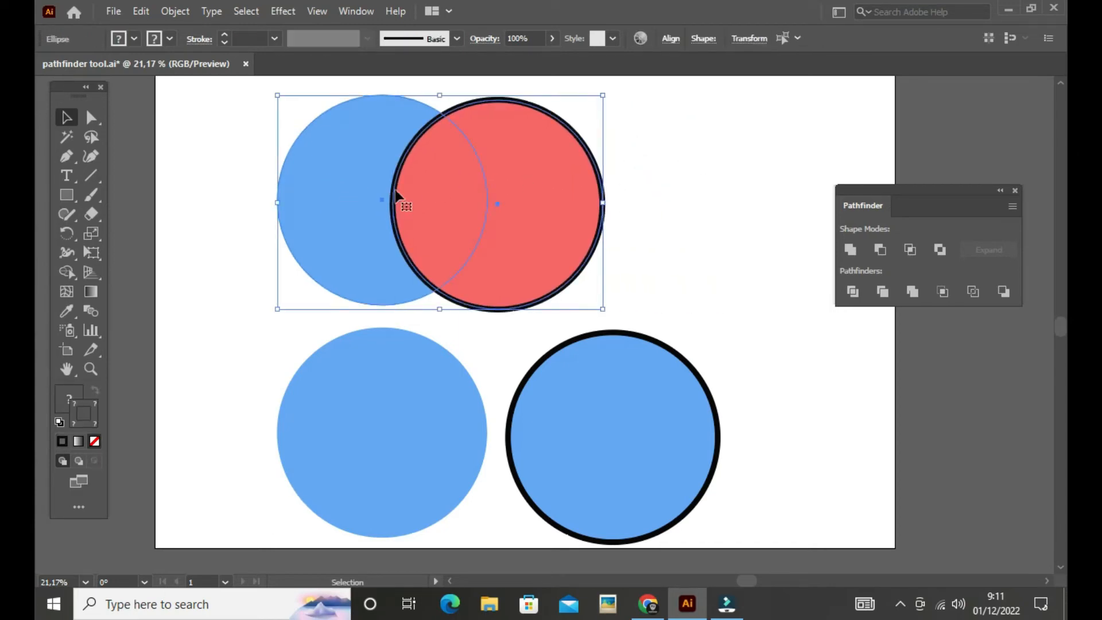
pyautogui.click(946, 295)
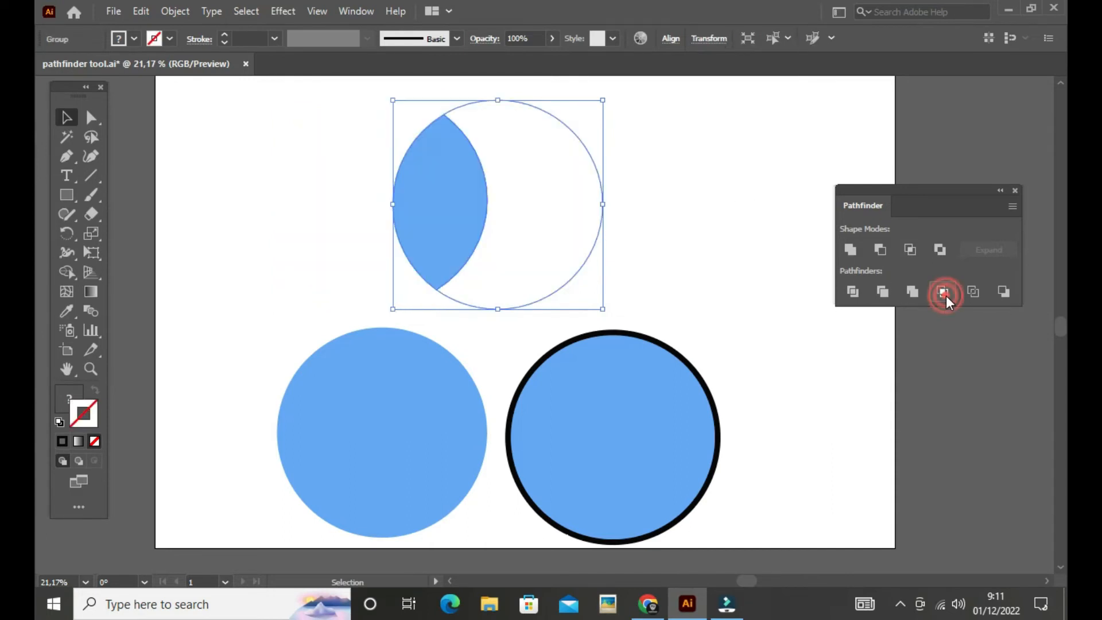
# Ungroup the Crop result and move the unfilled crescent slightly away from the blue lens shape.
pyautogui.click(677, 233)
pyautogui.moveTo(329, 113); pyautogui.dragTo(645, 232)
pyautogui.rightClick(436, 163)
pyautogui.click(493, 300)
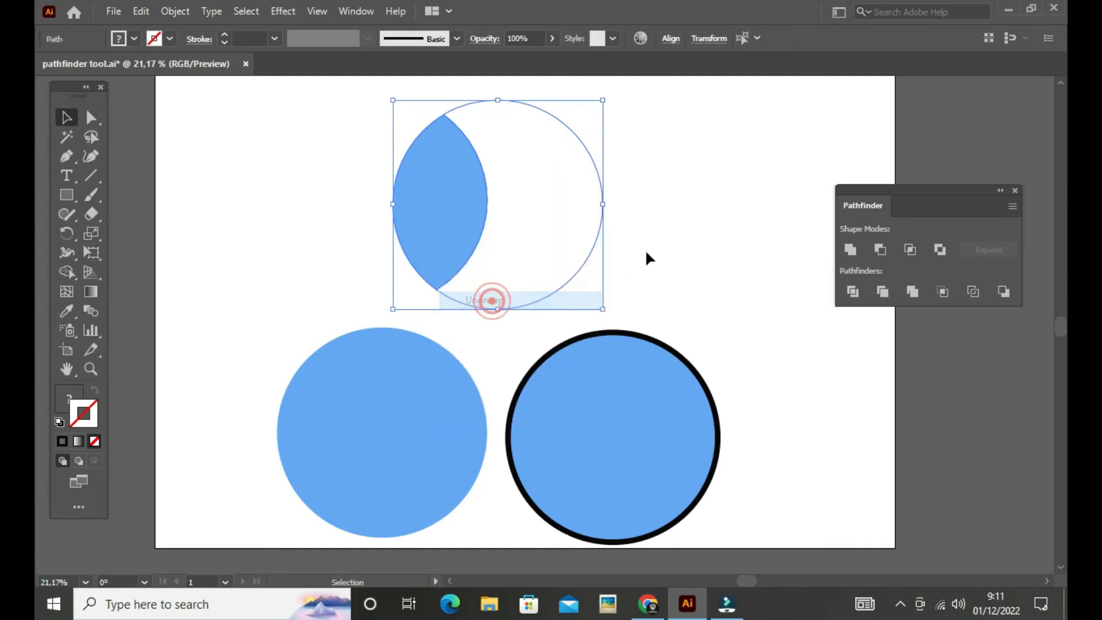
pyautogui.click(648, 250)
pyautogui.click(455, 186)
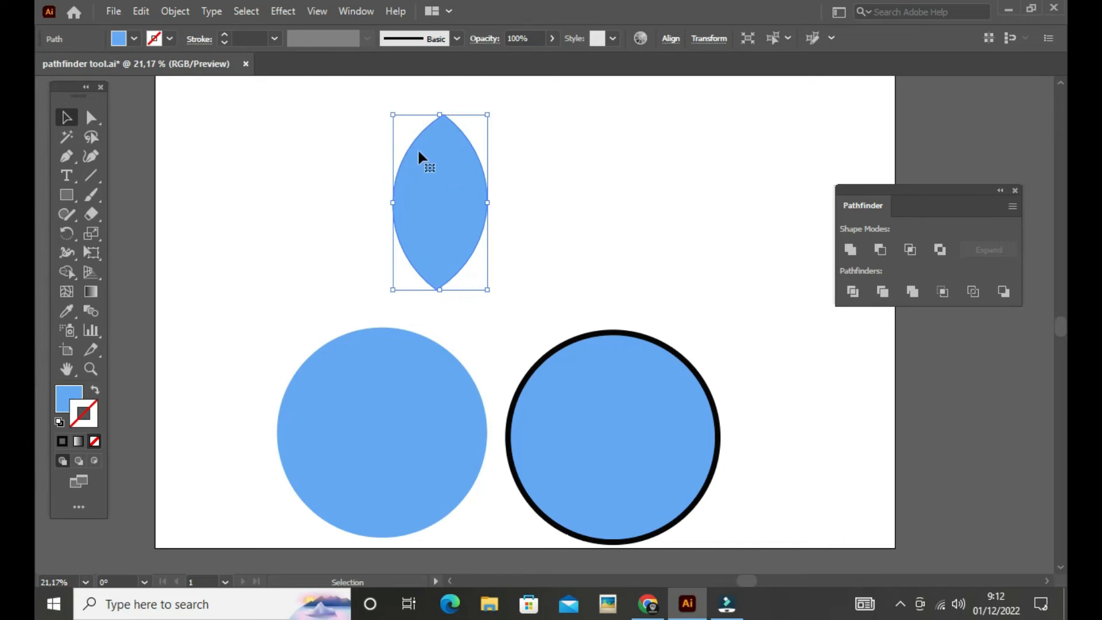
pyautogui.moveTo(679, 119); pyautogui.dragTo(614, 250)
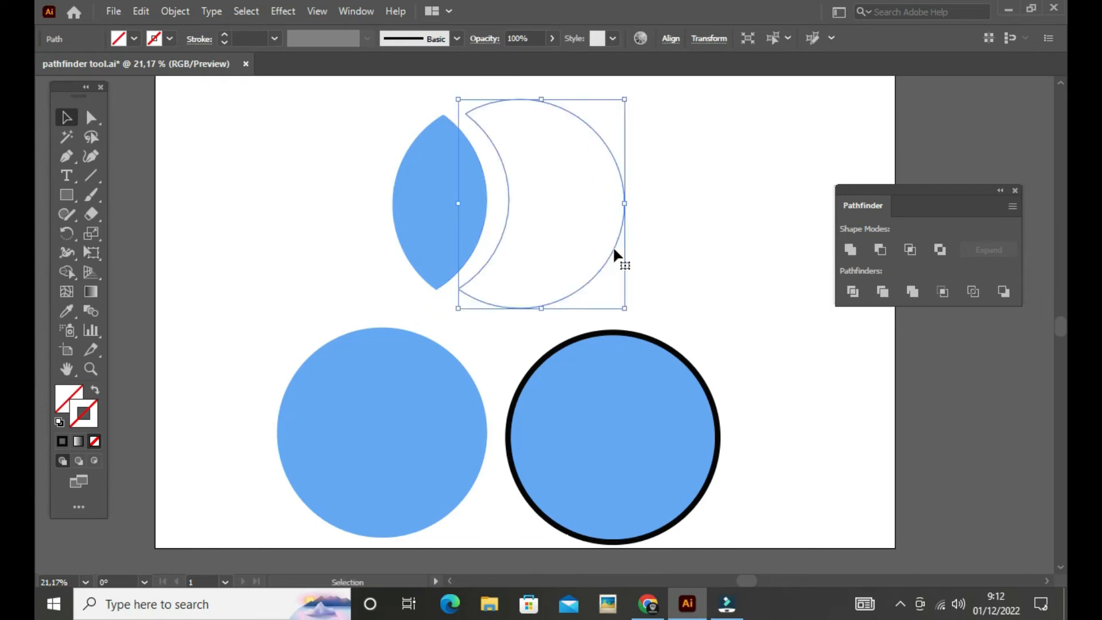
pyautogui.click(637, 142)
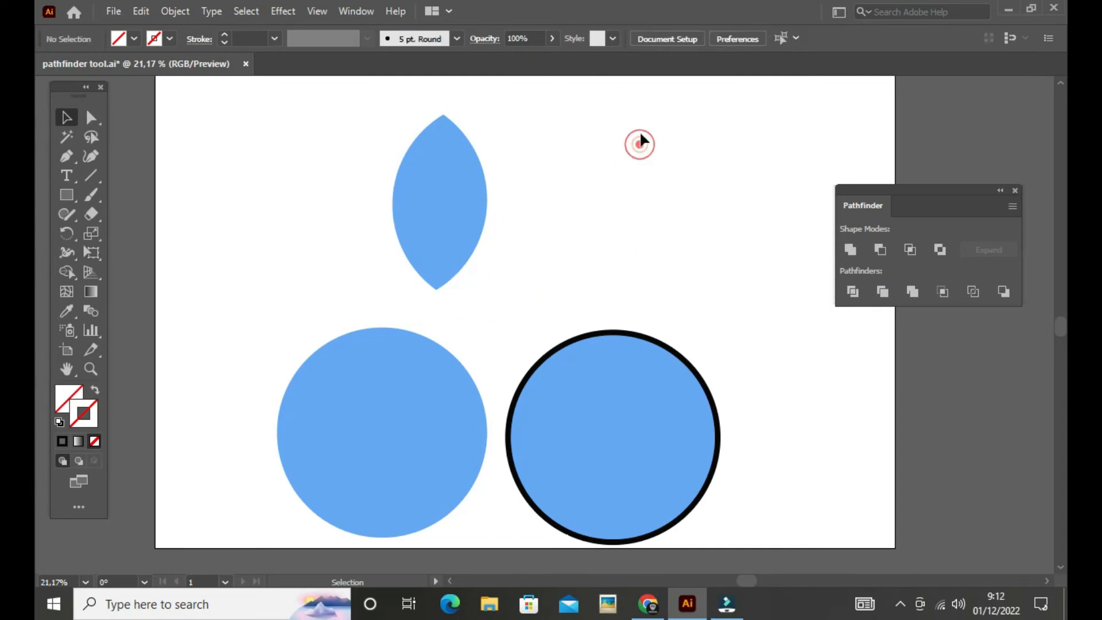
pyautogui.click(591, 184)
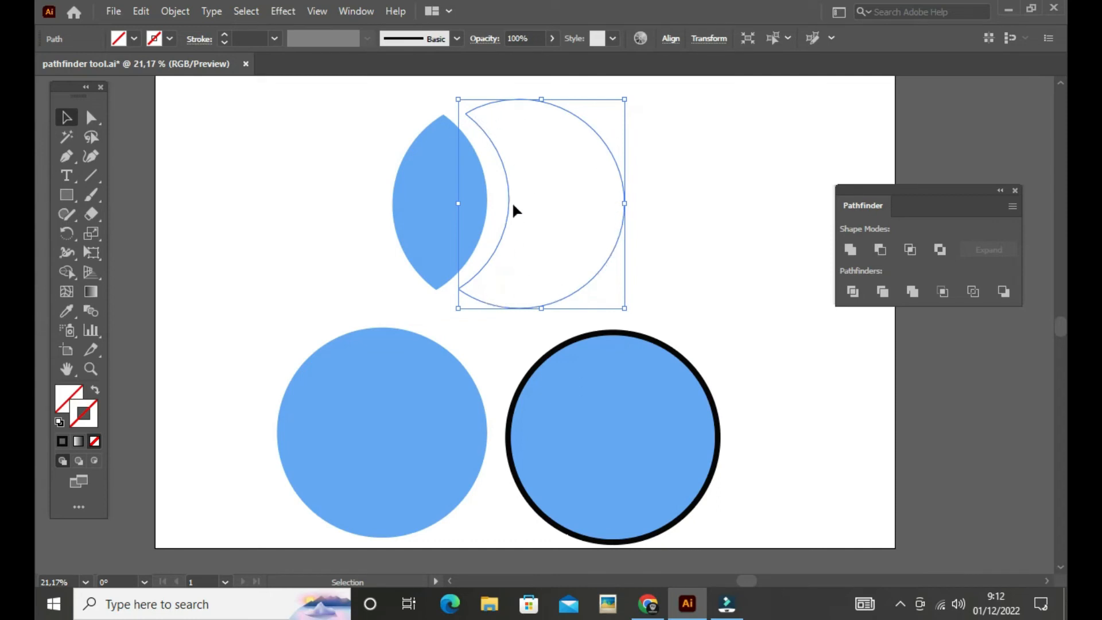
# Overlap the black-stroked lower blue circle onto the plain blue one and apply Pathfinder Crop to both.
pyautogui.click(708, 232)
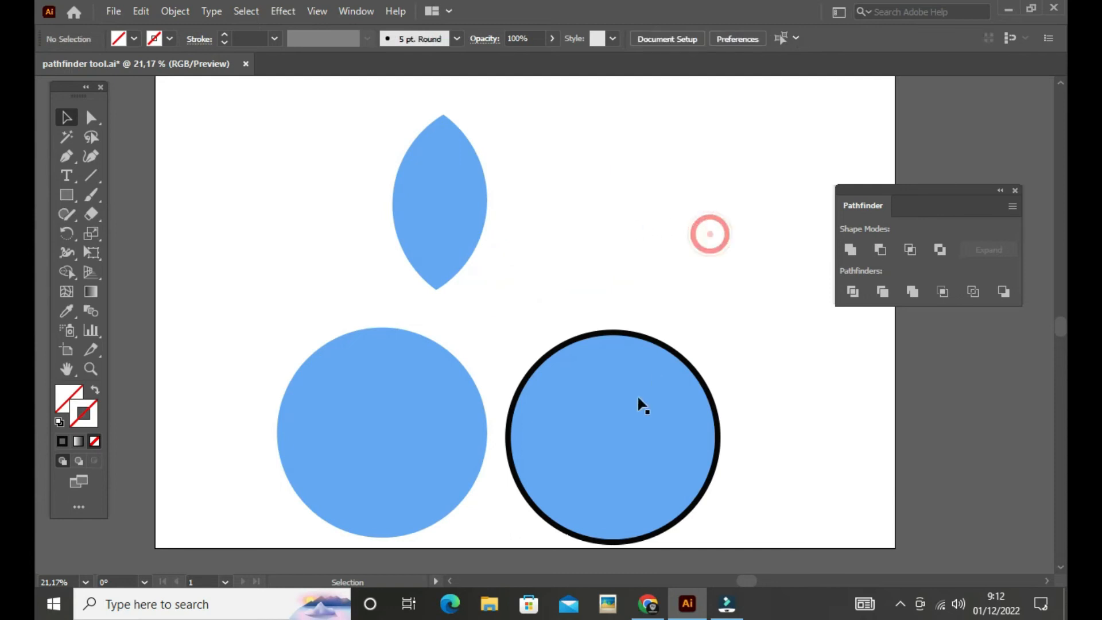
pyautogui.click(718, 307)
pyautogui.moveTo(764, 374); pyautogui.dragTo(575, 465)
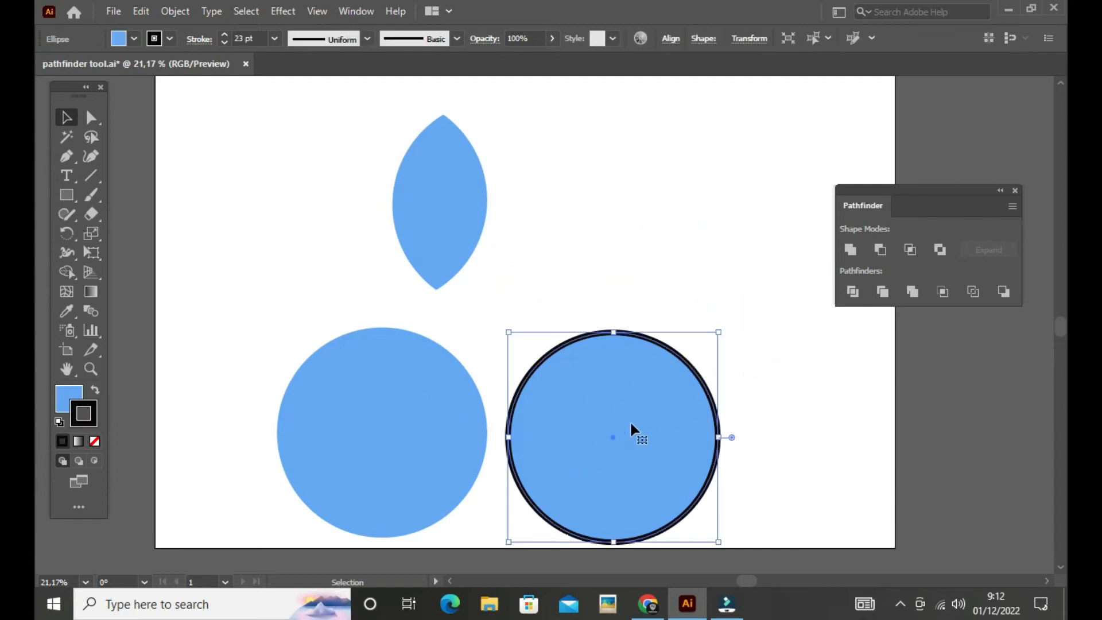
pyautogui.moveTo(642, 411); pyautogui.dragTo(535, 411)
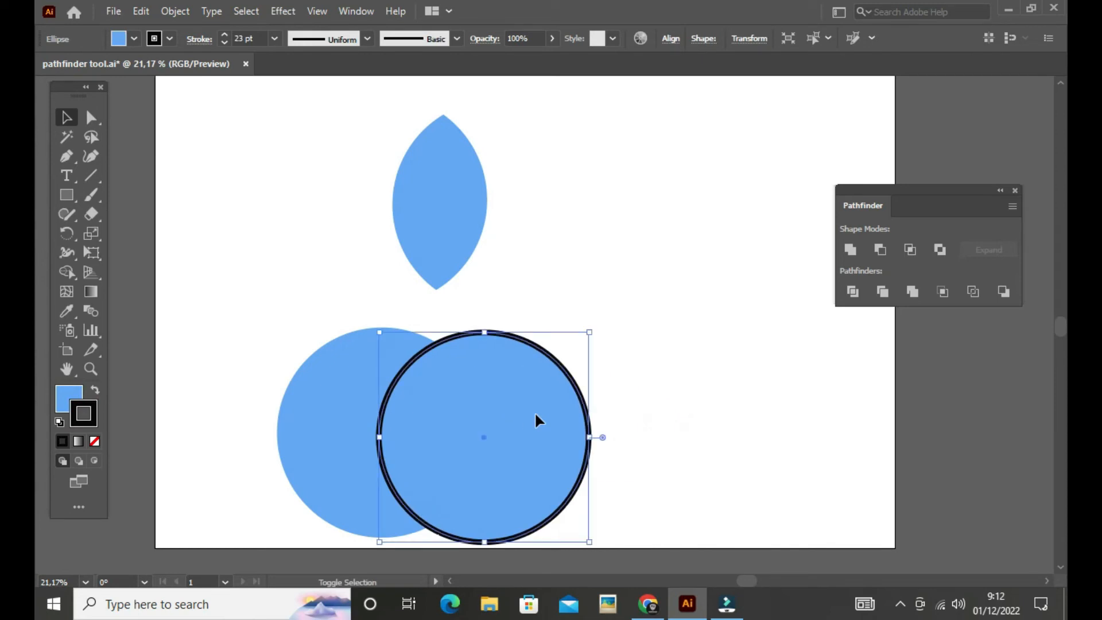
pyautogui.keyDown('shift'); pyautogui.click(333, 403); pyautogui.keyUp('shift')
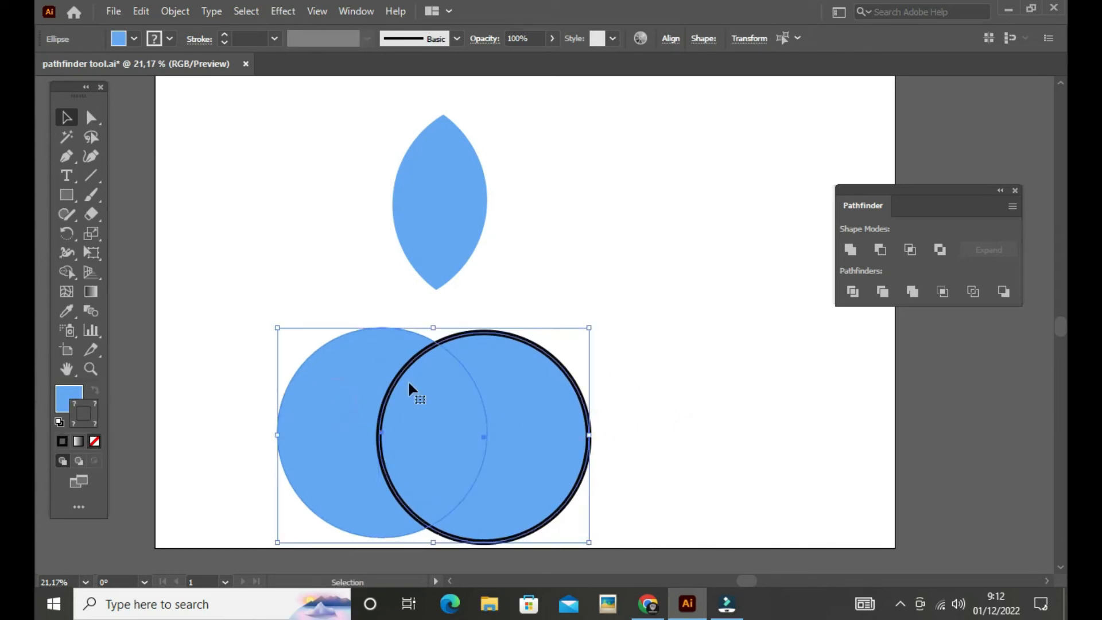
pyautogui.click(949, 293)
pyautogui.click(732, 391)
pyautogui.click(399, 443)
pyautogui.click(539, 414)
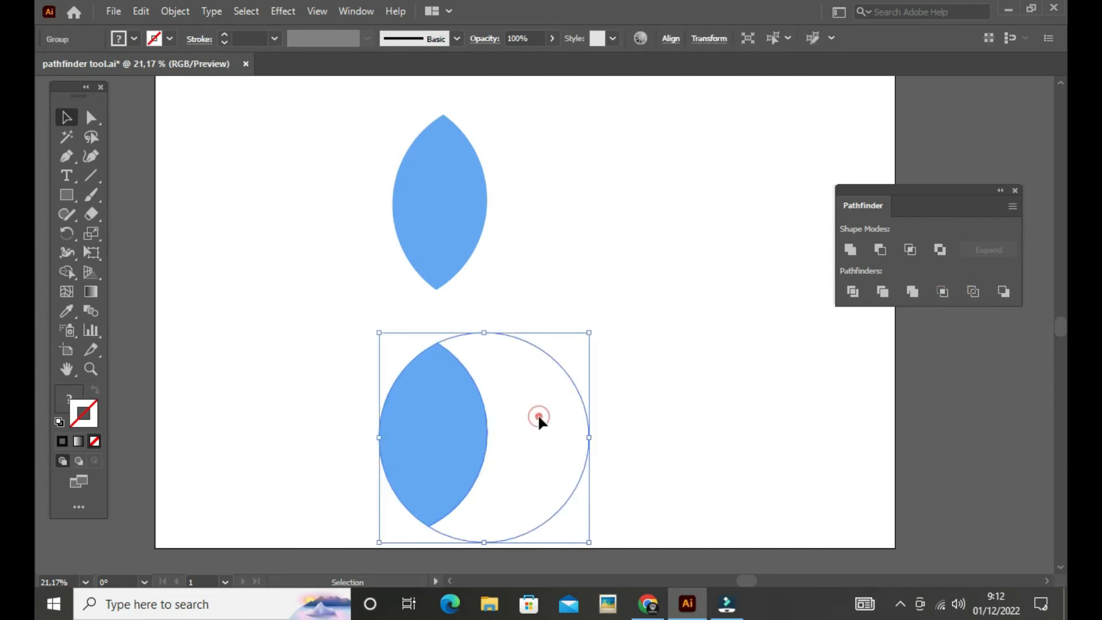
pyautogui.click(539, 415)
pyautogui.click(454, 421)
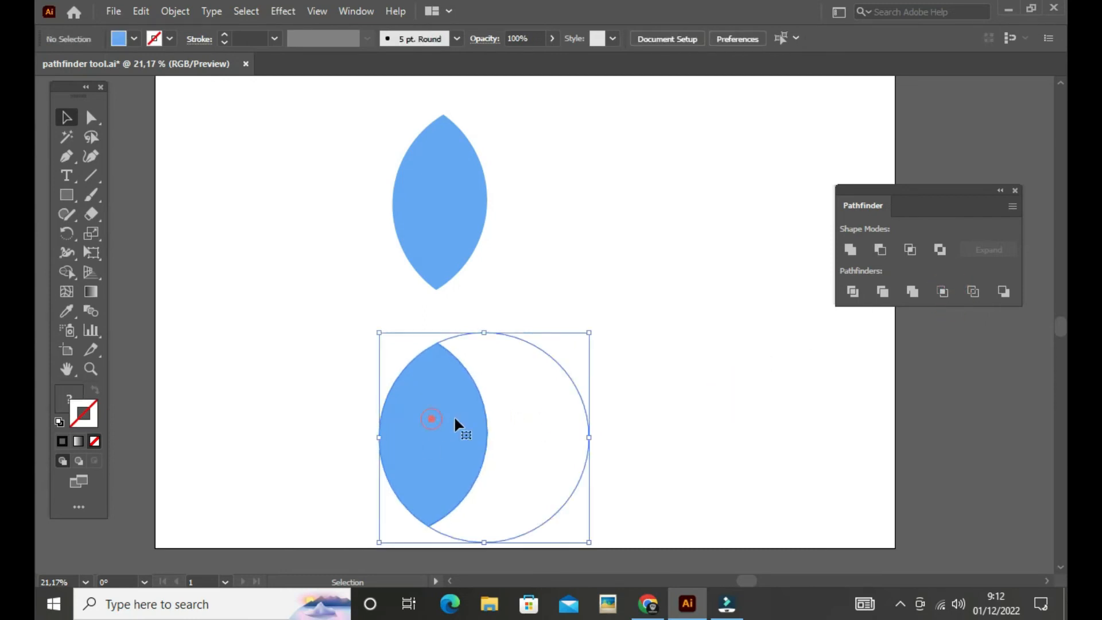
pyautogui.click(683, 398)
pyautogui.click(757, 379)
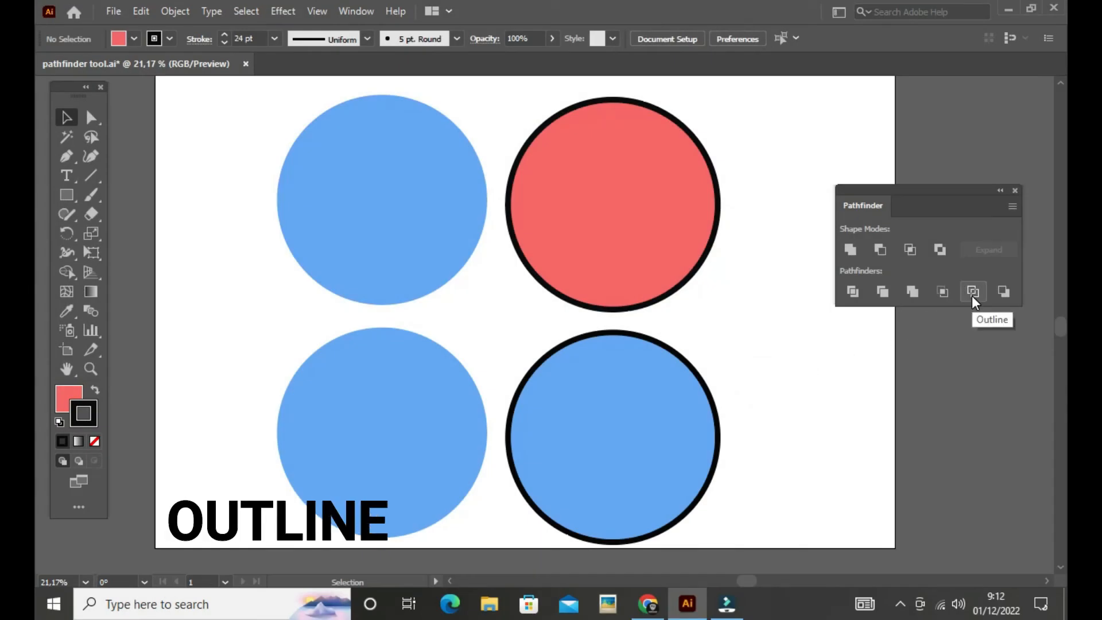
# Overlap the upper red circle onto the blue circle beside it and apply Pathfinder Outline to both.
pyautogui.click(740, 242)
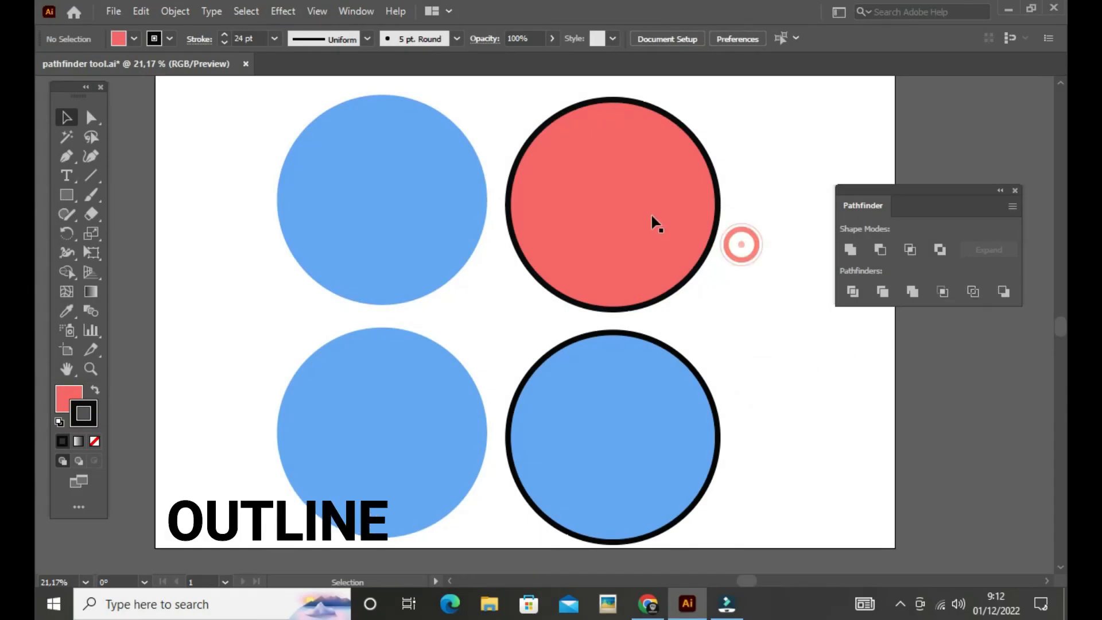
pyautogui.click(653, 216)
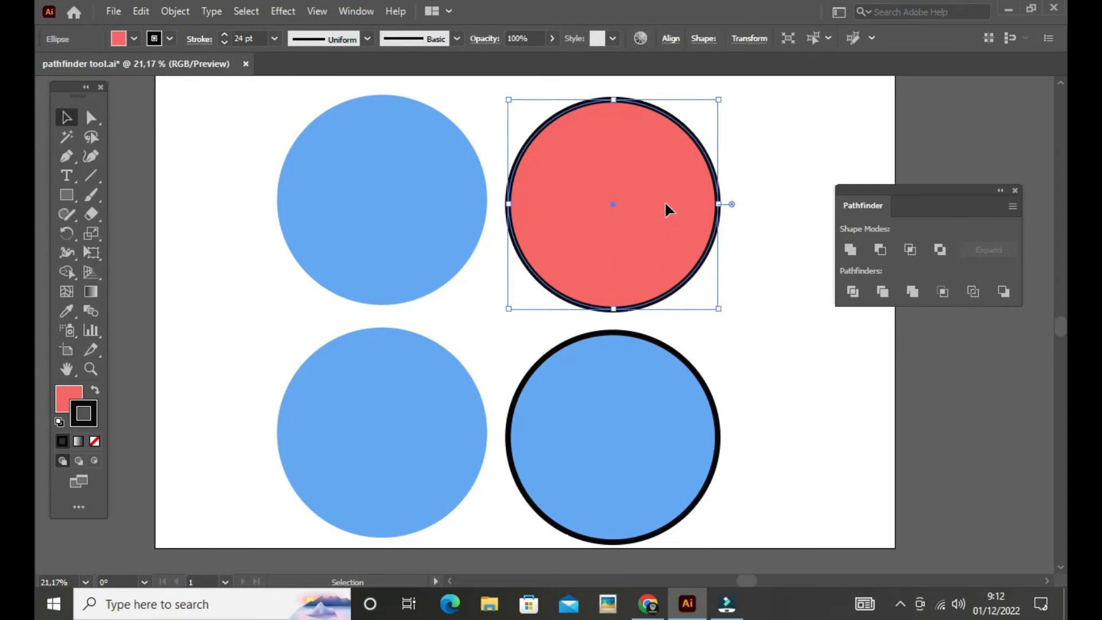
pyautogui.moveTo(664, 201); pyautogui.dragTo(538, 204)
pyautogui.keyDown('shift'); pyautogui.click(328, 212); pyautogui.keyUp('shift')
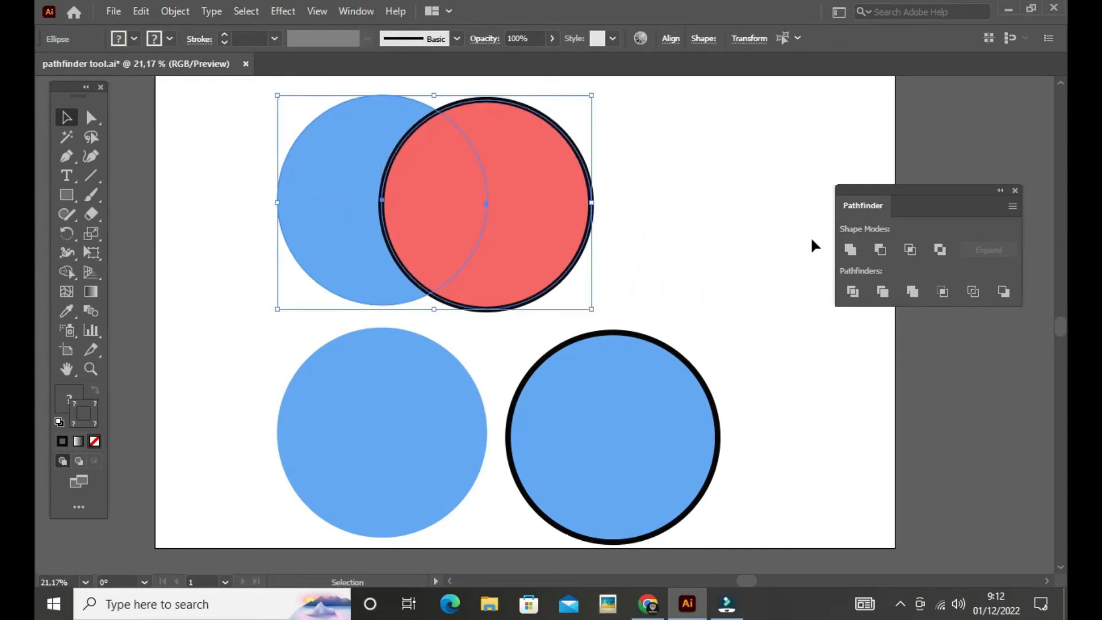
pyautogui.click(972, 294)
pyautogui.click(684, 256)
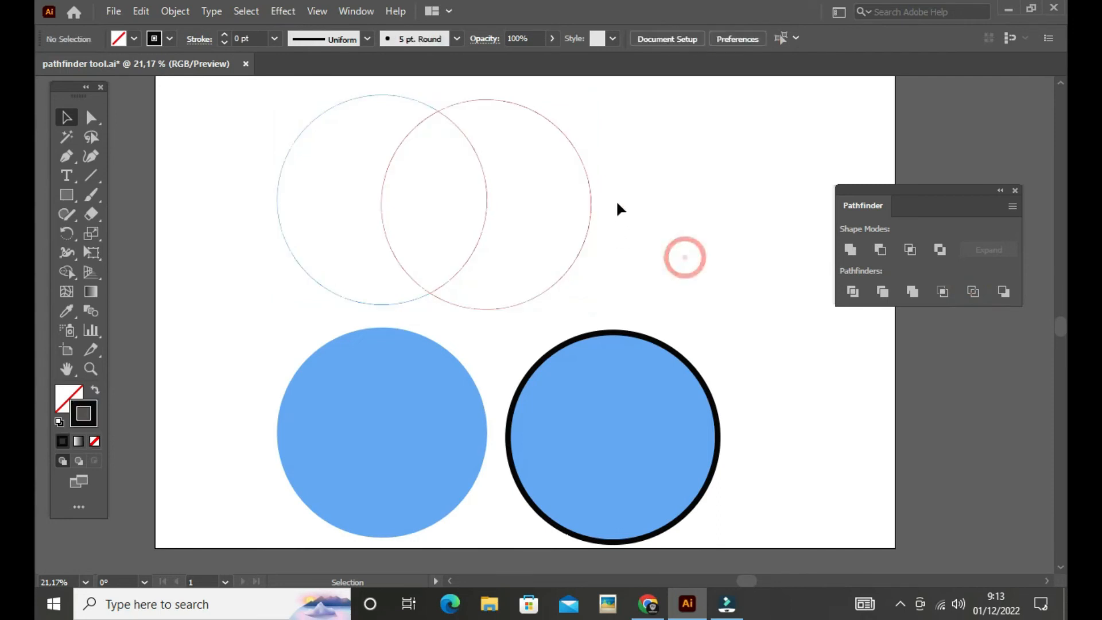
# Ungroup the upper Outline result and pull its outer and inner arcs slightly apart sideways.
pyautogui.moveTo(621, 151); pyautogui.dragTo(307, 223)
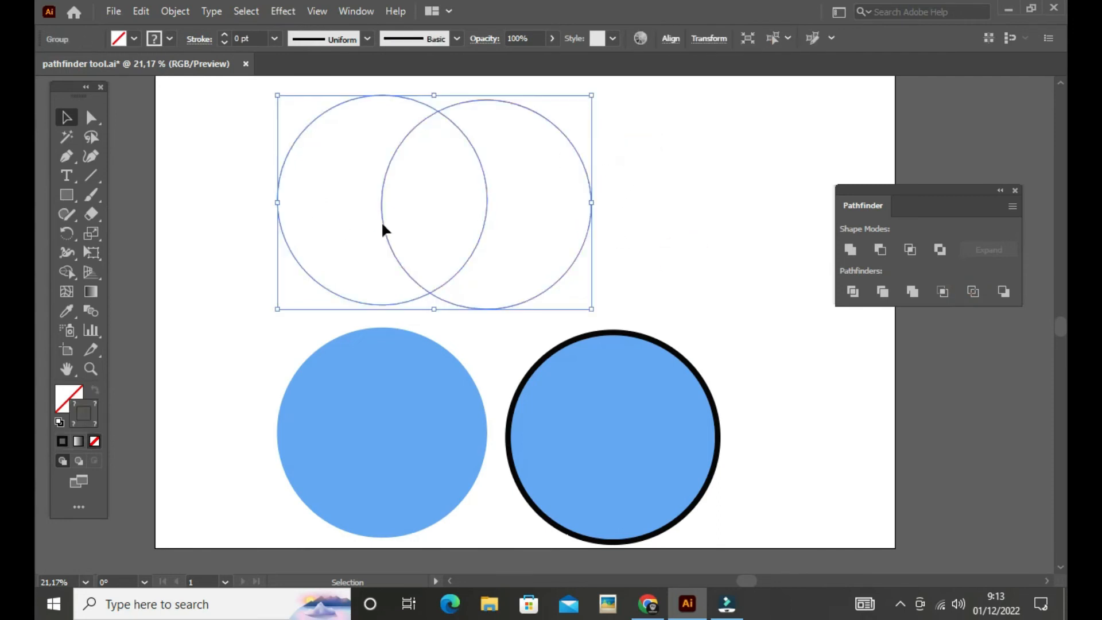
pyautogui.rightClick(486, 202)
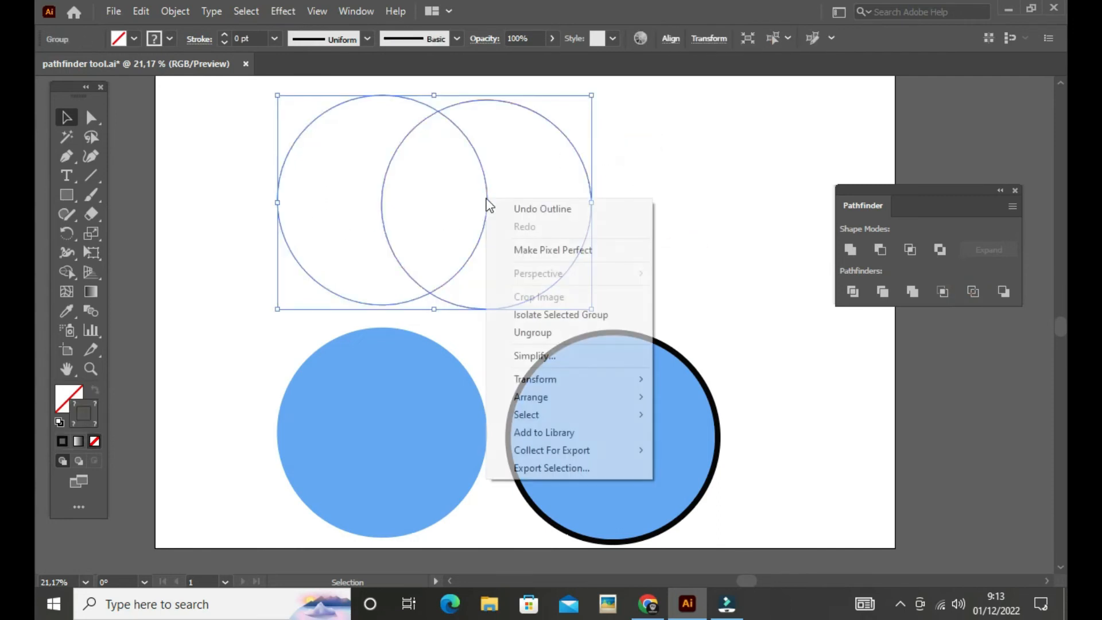
pyautogui.click(523, 333)
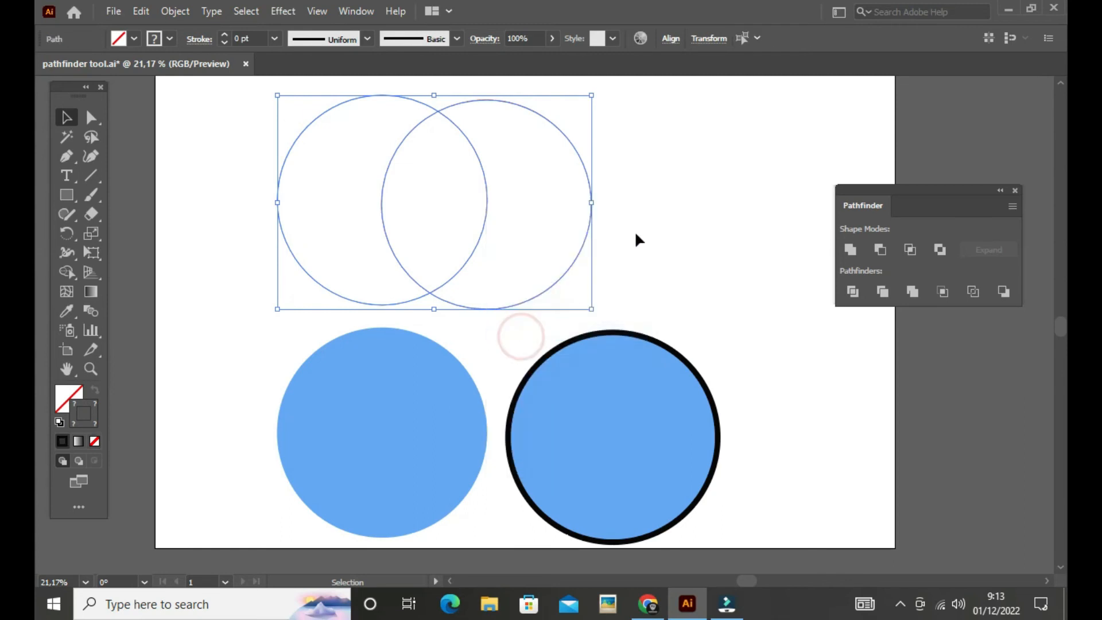
pyautogui.click(634, 231)
pyautogui.moveTo(583, 244); pyautogui.dragTo(610, 241)
pyautogui.moveTo(277, 211); pyautogui.dragTo(258, 213)
pyautogui.click(329, 190)
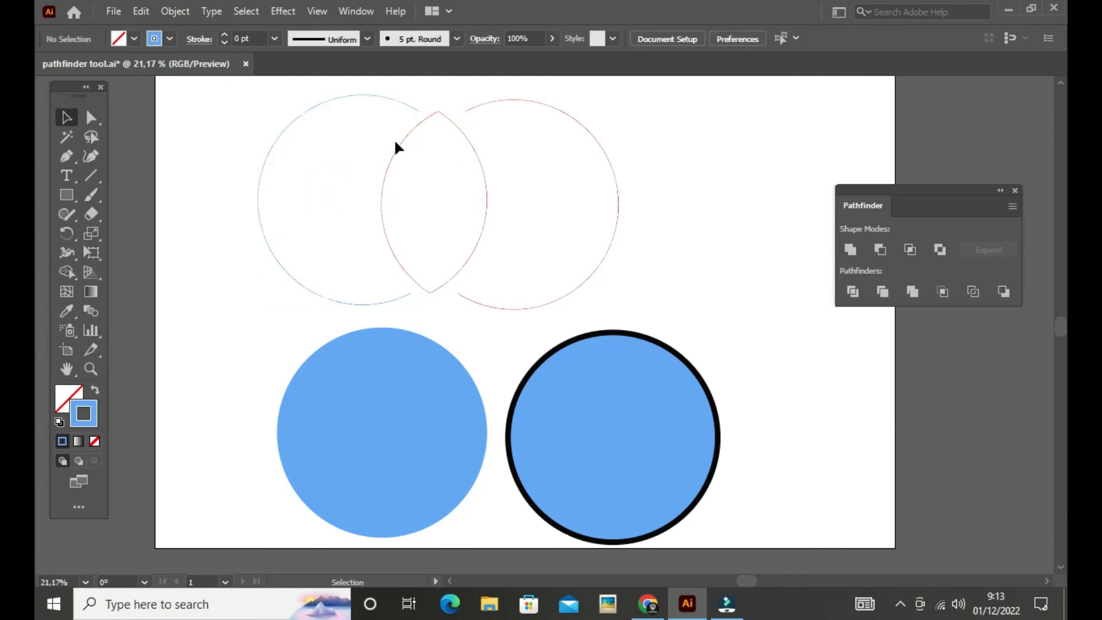
pyautogui.click(488, 208)
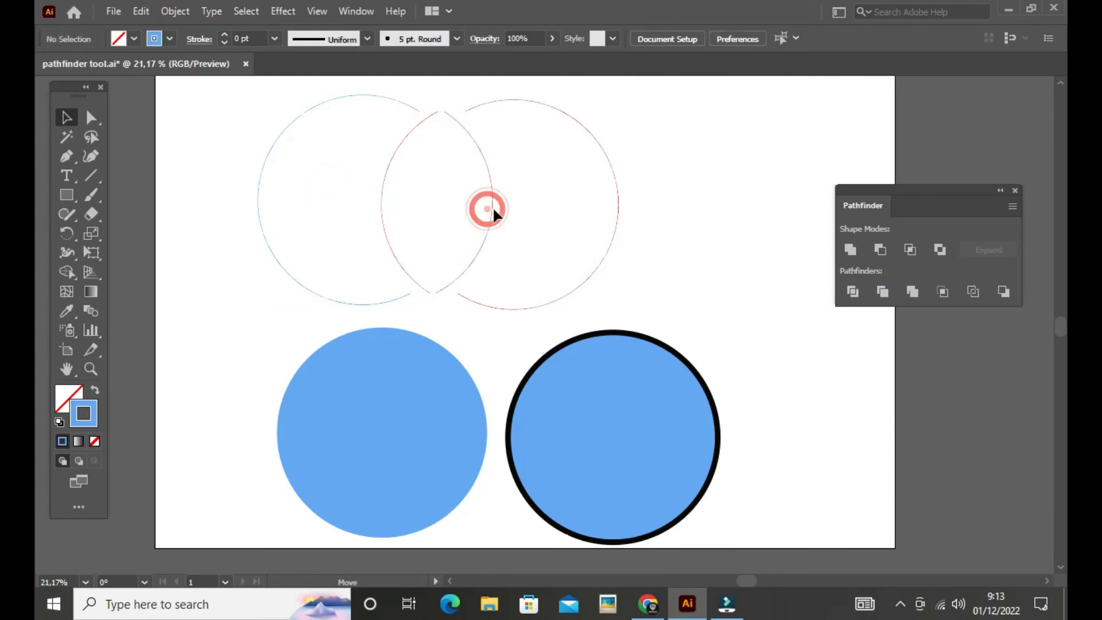
pyautogui.click(380, 201)
pyautogui.click(350, 198)
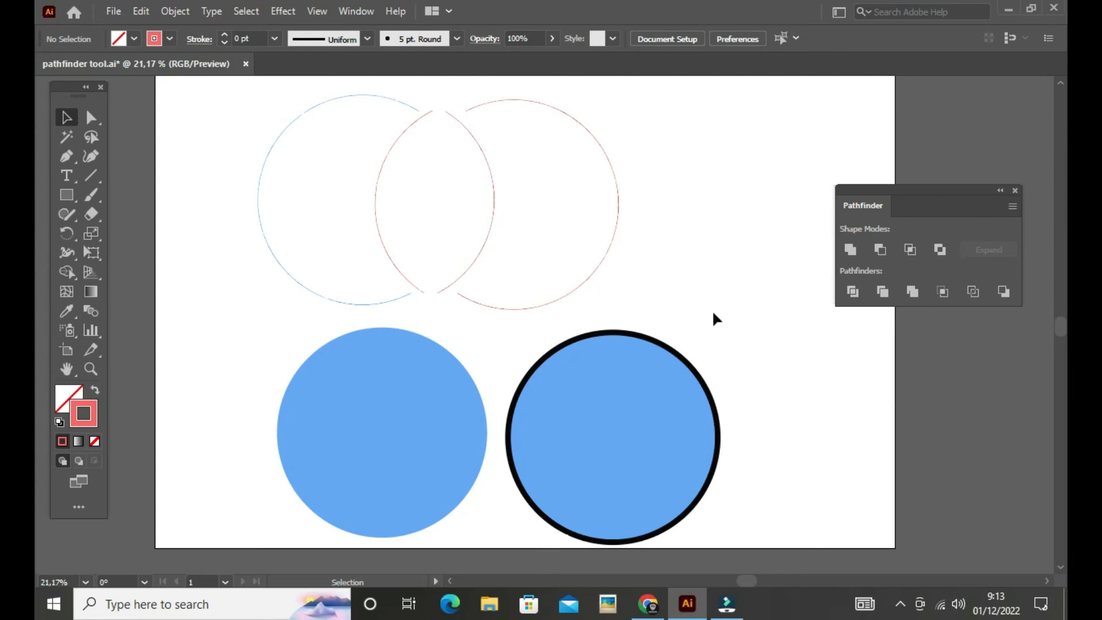
# Overlap the black-stroked lower blue circle onto the plain blue one and apply Pathfinder Outline to both.
pyautogui.moveTo(682, 434); pyautogui.dragTo(576, 436)
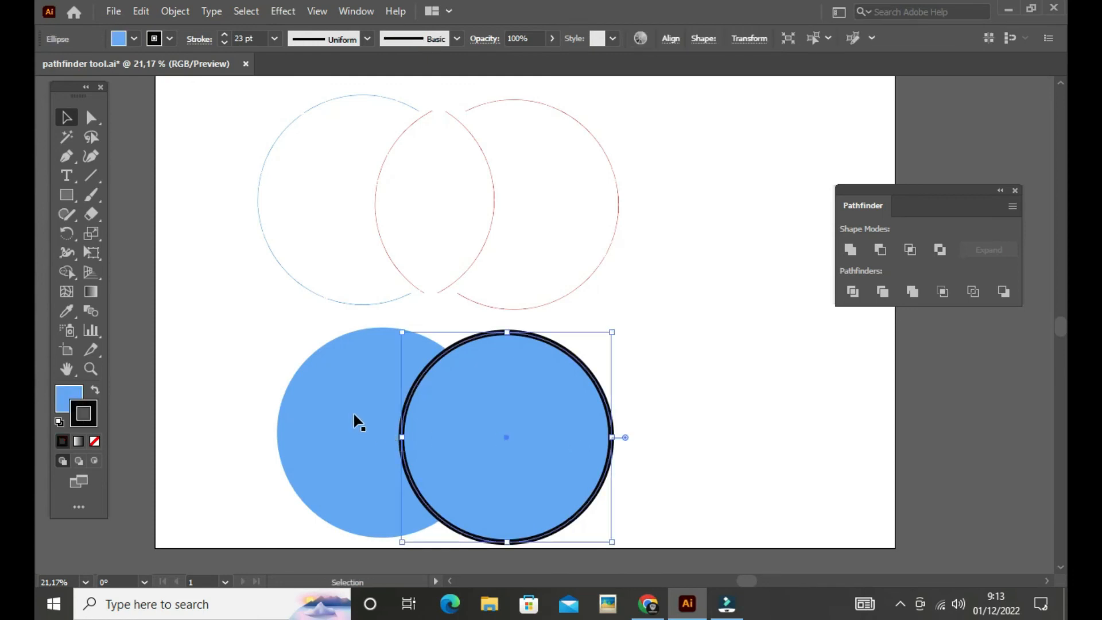
pyautogui.keyDown('shift'); pyautogui.click(354, 413); pyautogui.keyUp('shift')
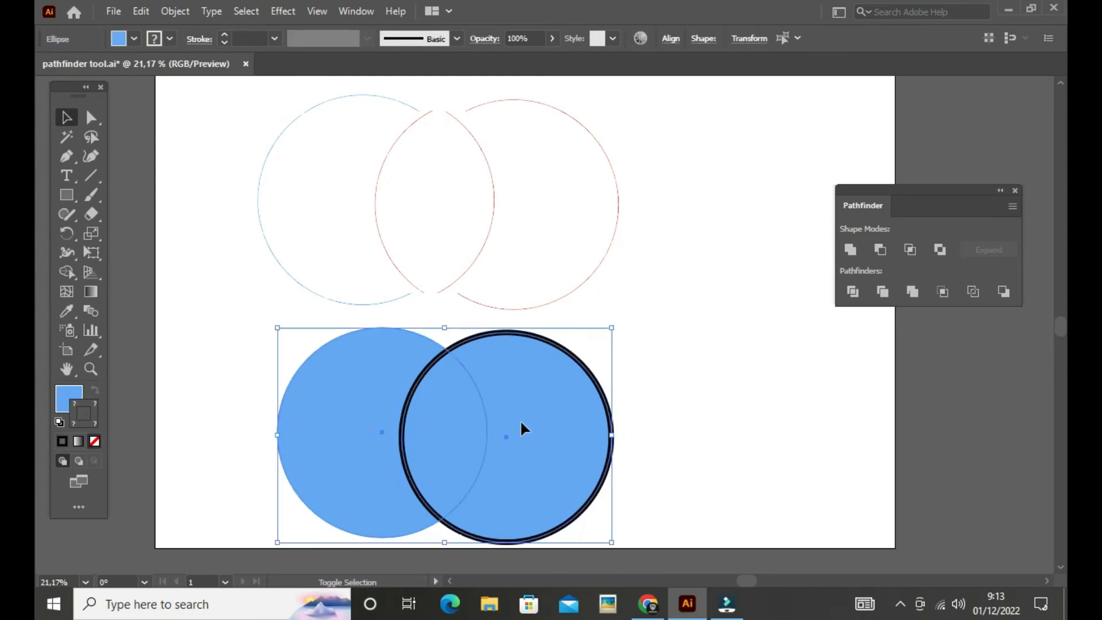
pyautogui.click(975, 294)
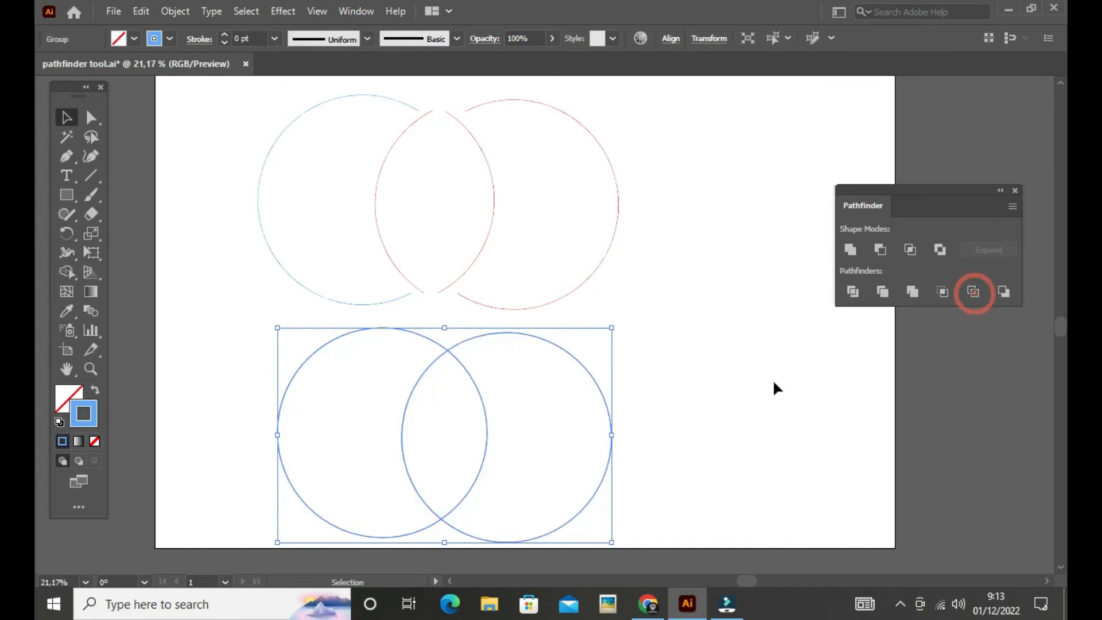
pyautogui.click(755, 392)
# Ungroup the lower Outline result and move its two outer arcs and two inner arcs slightly apart.
pyautogui.moveTo(243, 379); pyautogui.dragTo(568, 463)
pyautogui.rightClick(486, 417)
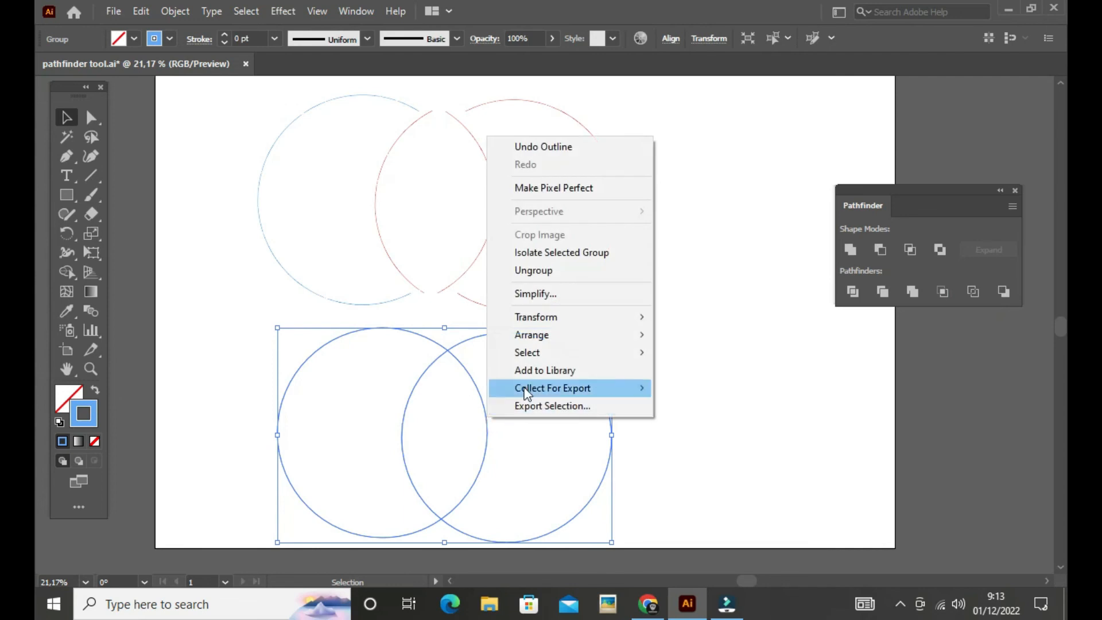
pyautogui.click(537, 270)
pyautogui.moveTo(622, 363); pyautogui.dragTo(622, 388)
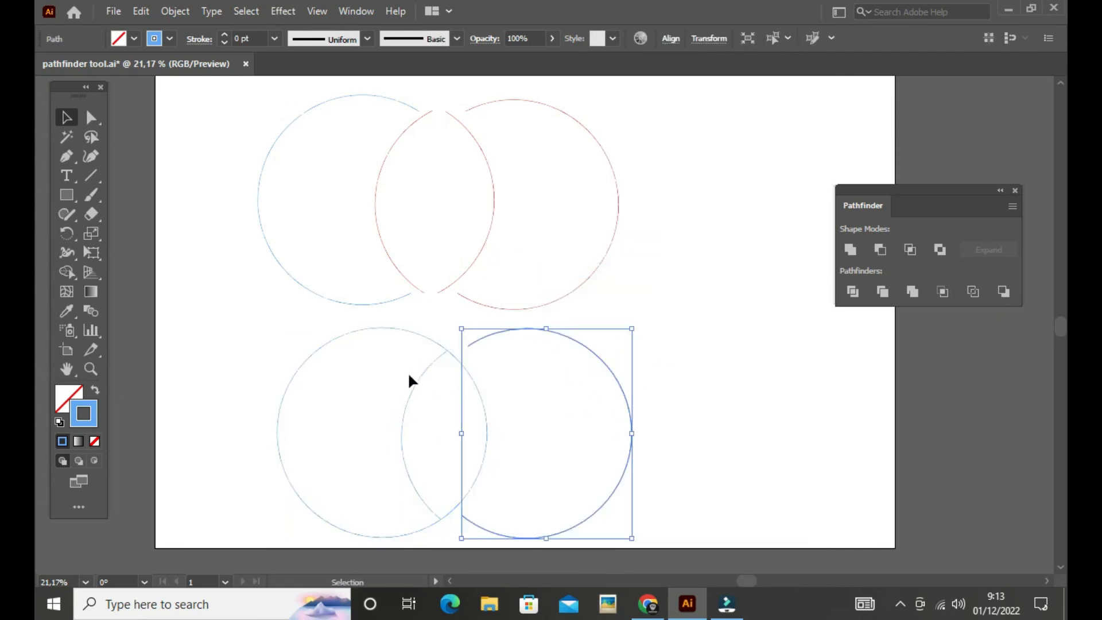
pyautogui.click(394, 327)
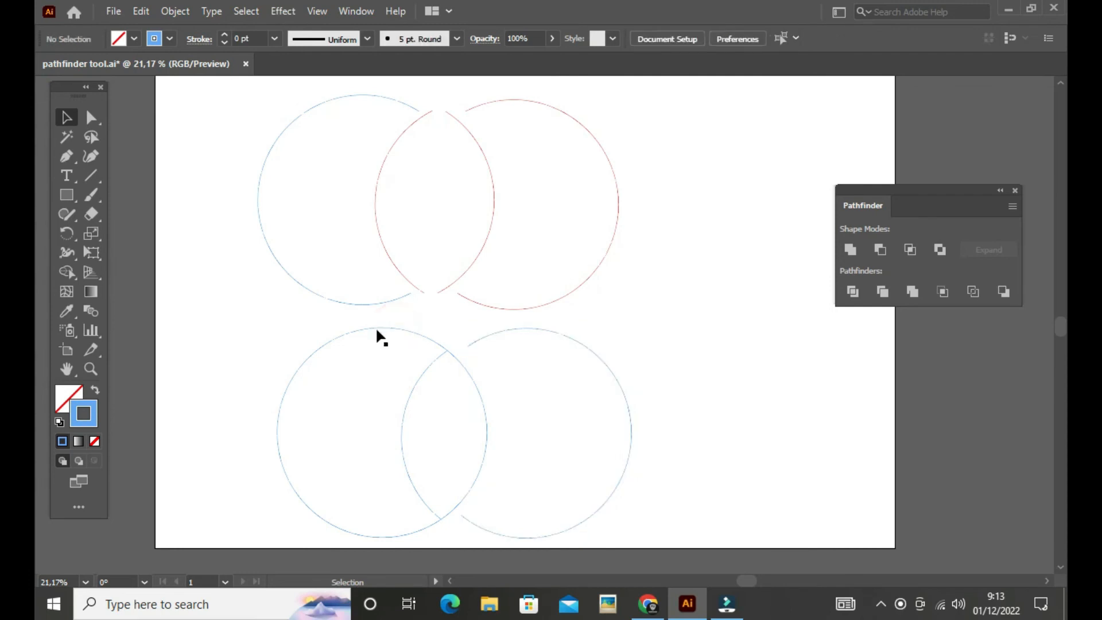
pyautogui.moveTo(339, 369); pyautogui.dragTo(326, 347)
pyautogui.moveTo(318, 350); pyautogui.dragTo(295, 348)
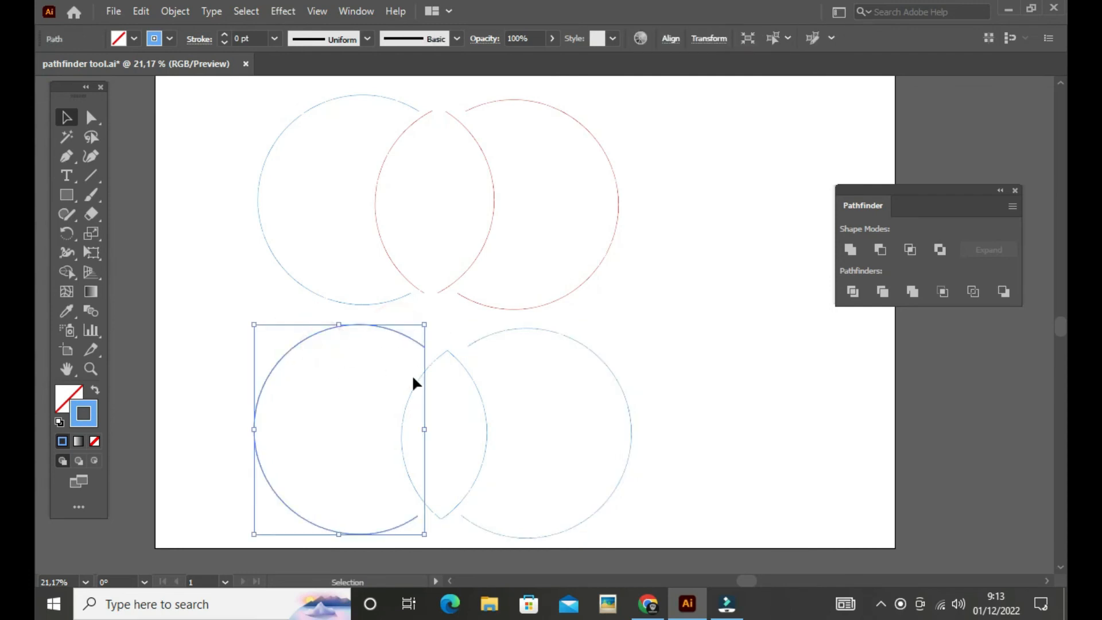
pyautogui.moveTo(482, 405); pyautogui.dragTo(491, 407)
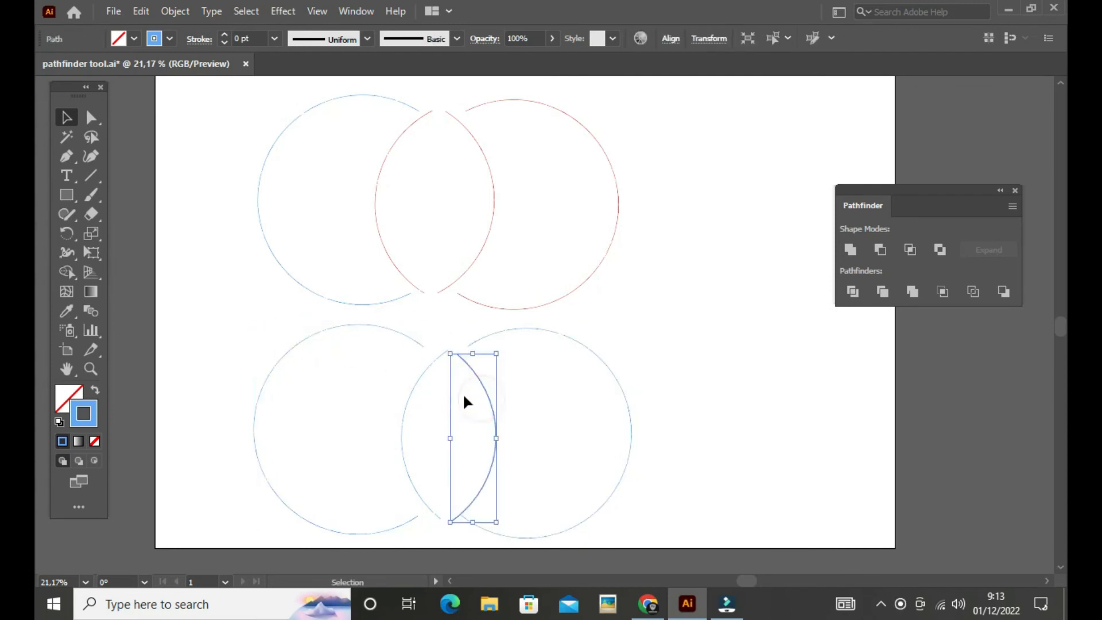
pyautogui.click(406, 386)
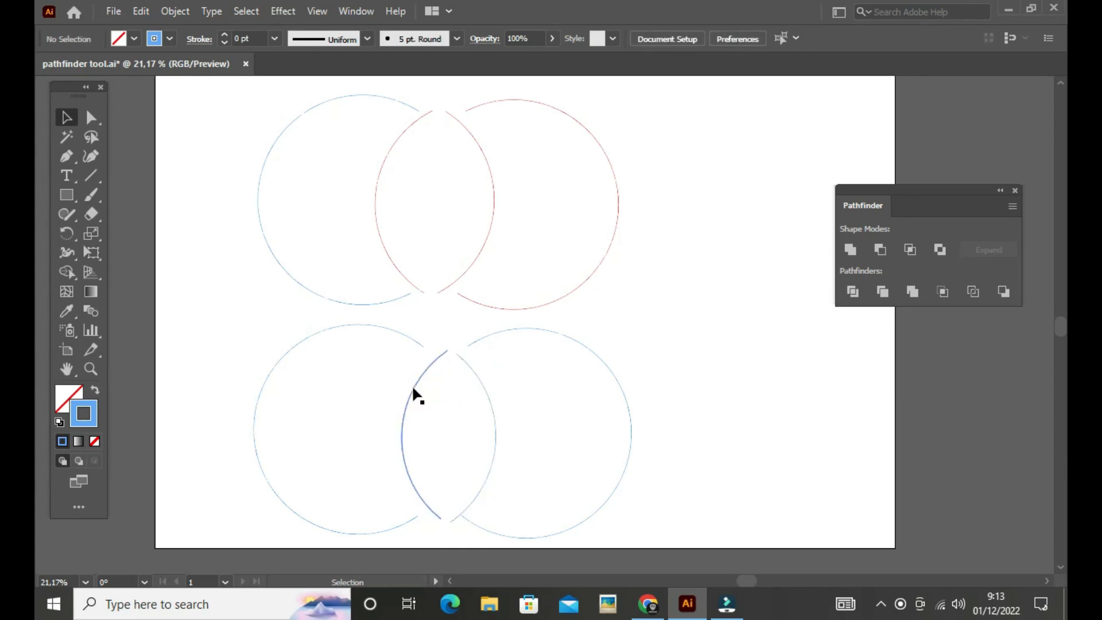
pyautogui.click(414, 386)
pyautogui.moveTo(415, 386); pyautogui.dragTo(403, 389)
pyautogui.click(715, 401)
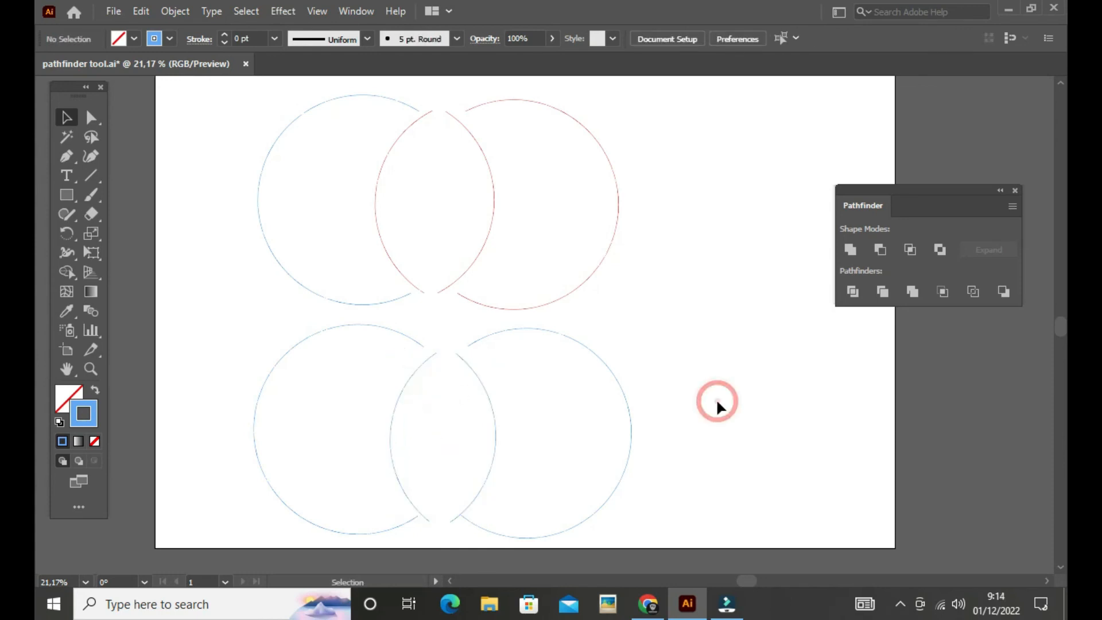
# Overlap the upper red circle onto the blue circle beside it and apply Pathfinder Minus Back to both.
pyautogui.hotkey('ctrl', 'y')
pyautogui.click(762, 371)
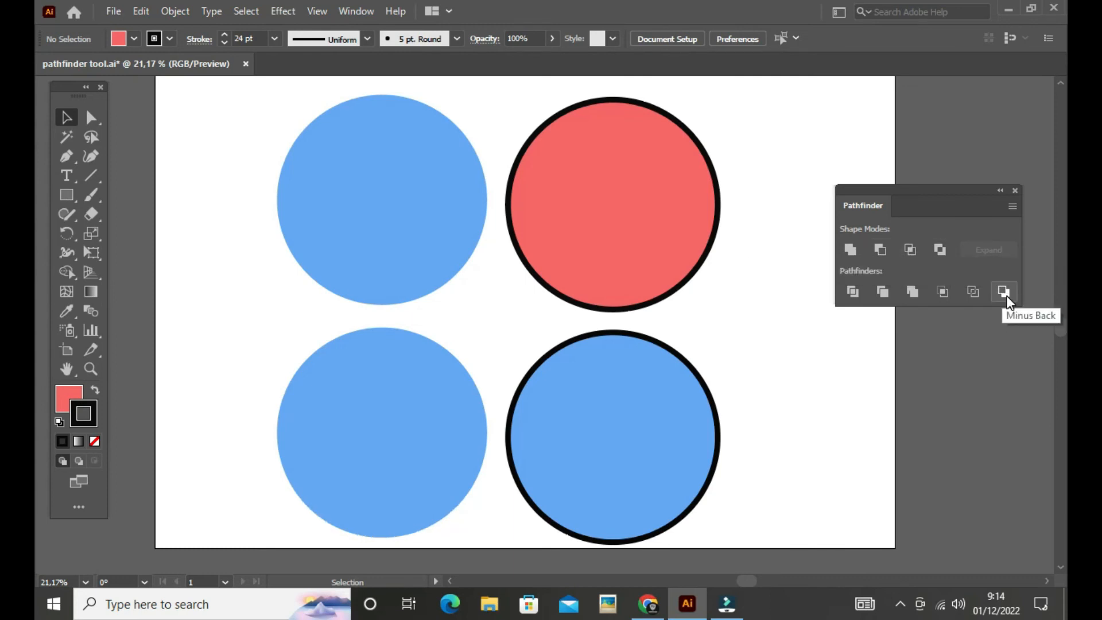
pyautogui.click(742, 287)
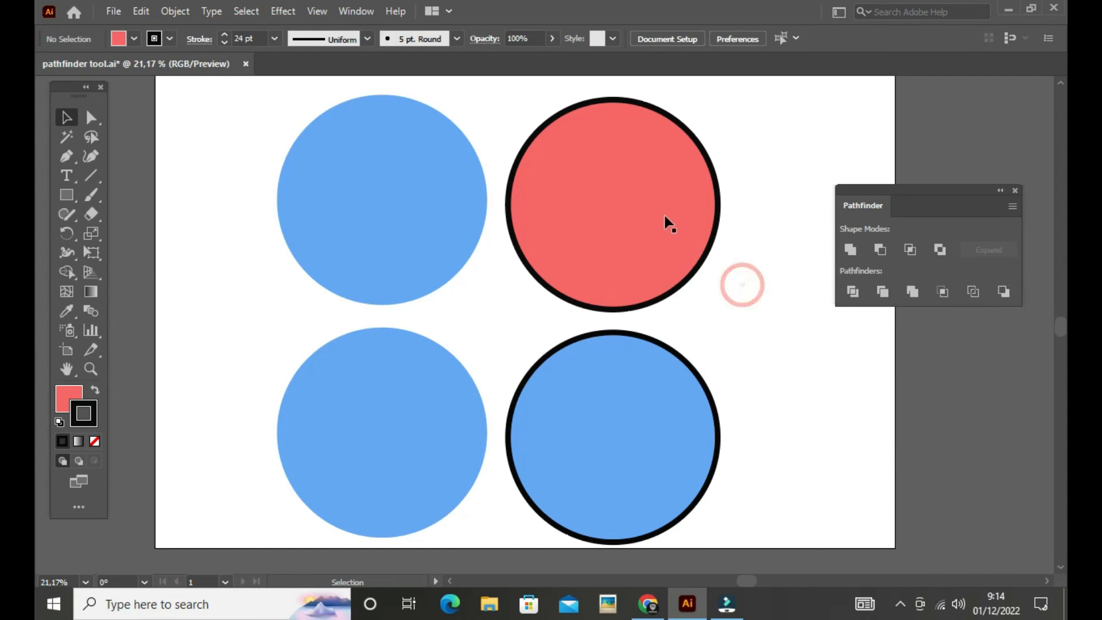
pyautogui.click(694, 222)
pyautogui.moveTo(693, 223); pyautogui.dragTo(561, 209)
pyautogui.moveTo(236, 173); pyautogui.dragTo(352, 236)
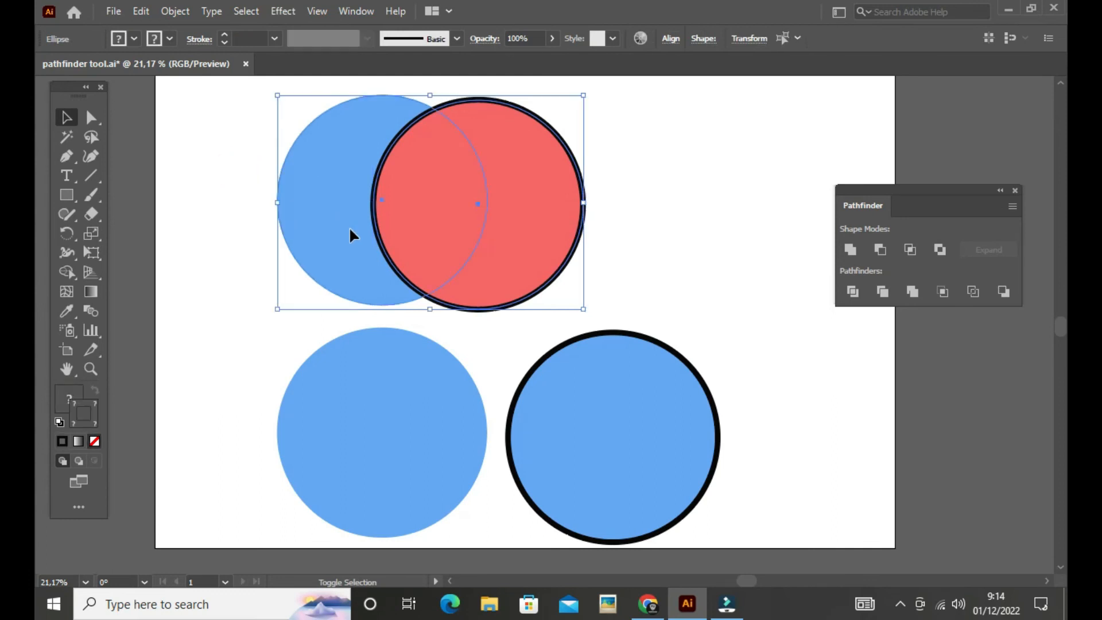
pyautogui.click(1006, 294)
pyautogui.click(729, 251)
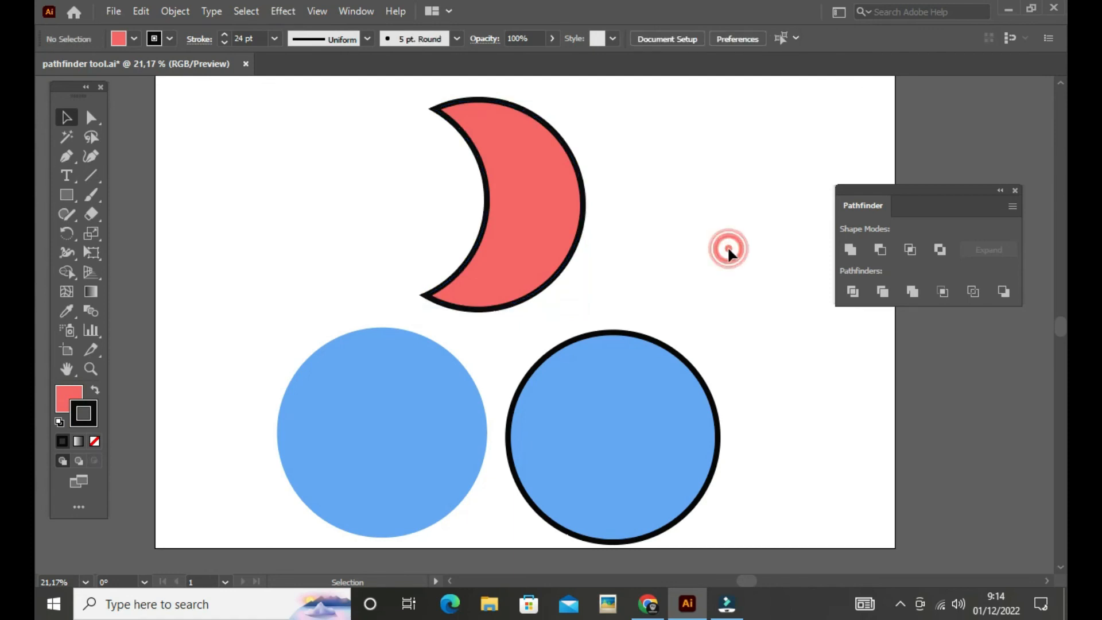
pyautogui.click(518, 175)
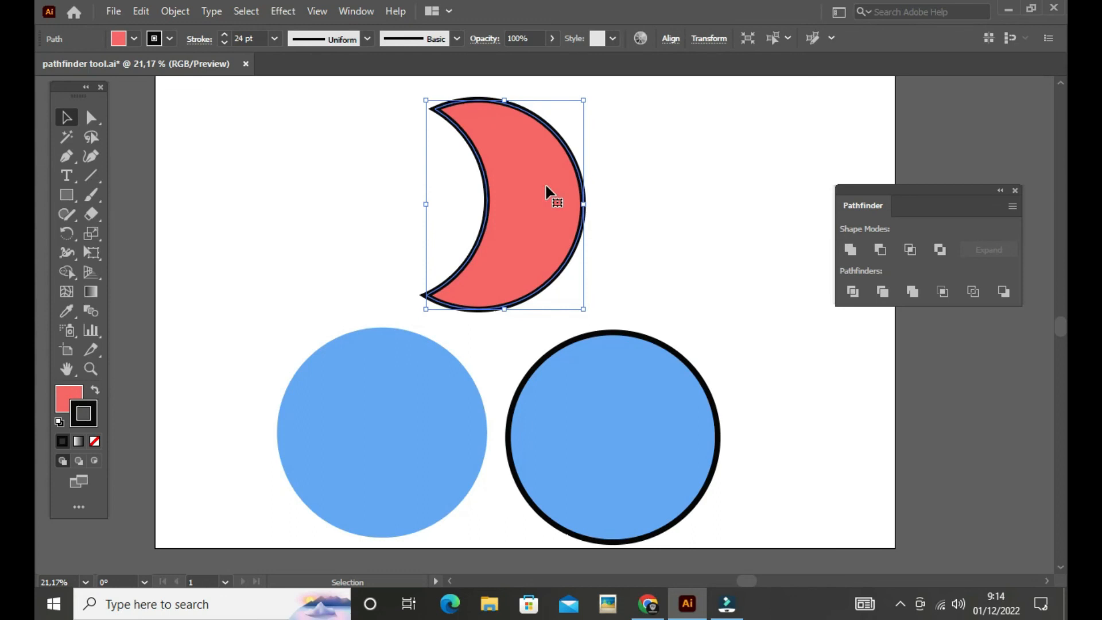
pyautogui.click(660, 227)
pyautogui.click(525, 166)
pyautogui.click(666, 214)
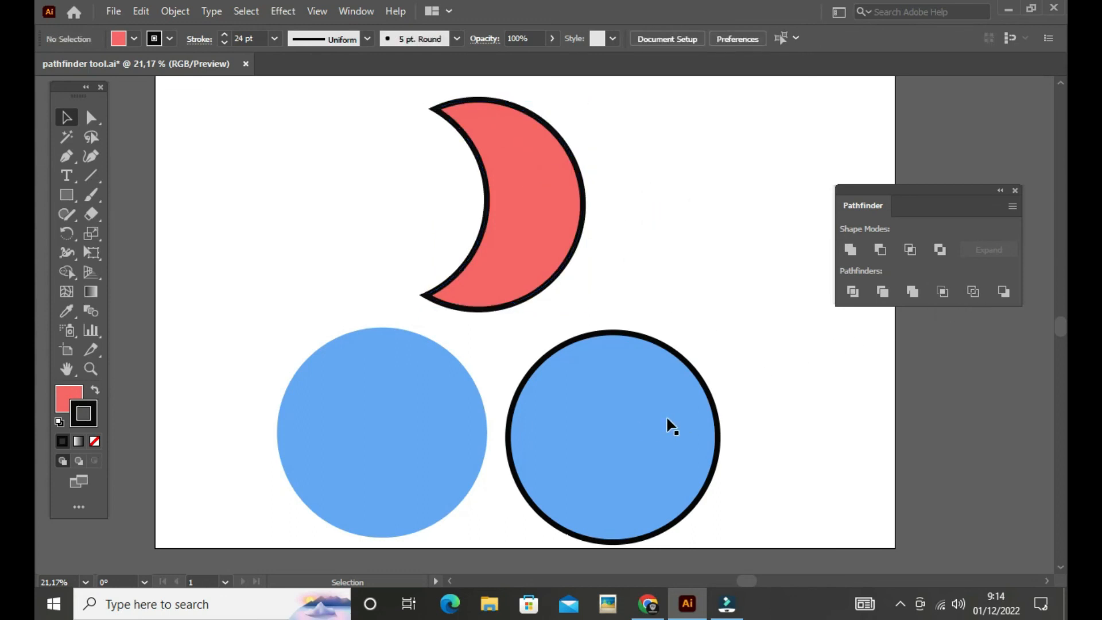
# Overlap the black-stroked lower blue circle onto the plain blue one and apply Pathfinder Minus Back to both.
pyautogui.moveTo(667, 425); pyautogui.dragTo(554, 423)
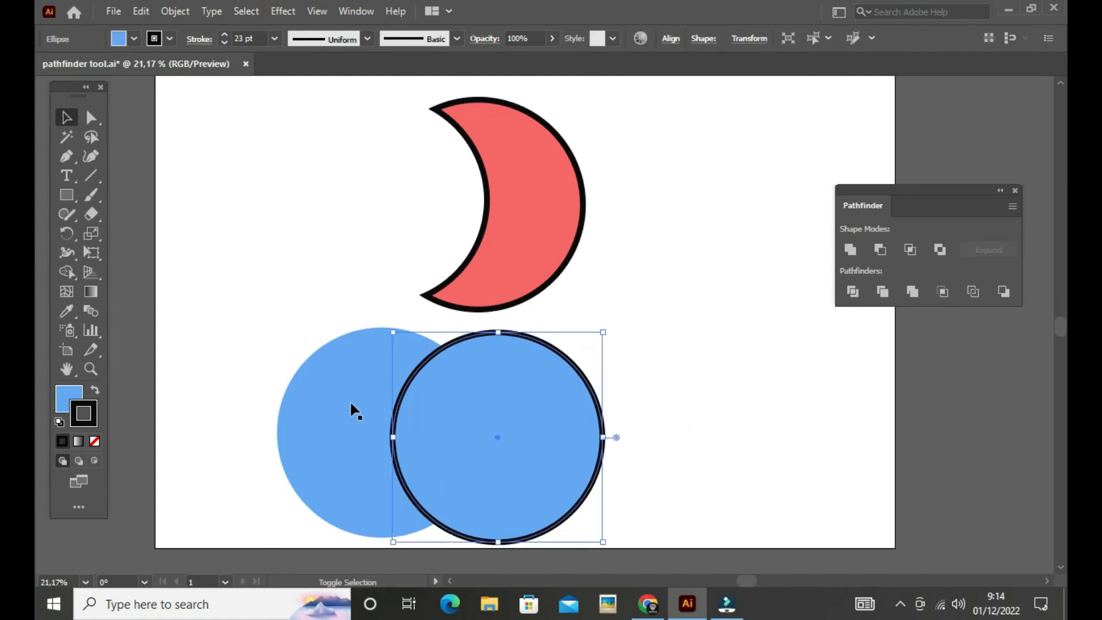
pyautogui.keyDown('shift'); pyautogui.click(345, 402); pyautogui.keyUp('shift')
pyautogui.click(659, 397)
pyautogui.click(565, 408)
pyautogui.keyDown('shift'); pyautogui.click(363, 396); pyautogui.keyUp('shift')
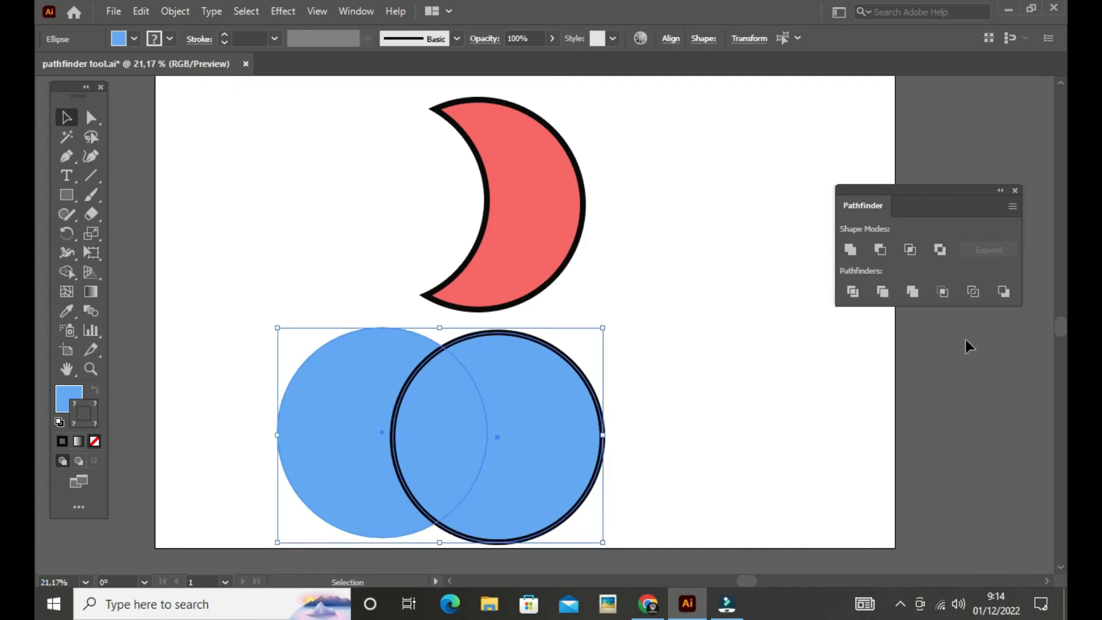
pyautogui.click(1003, 292)
pyautogui.click(801, 355)
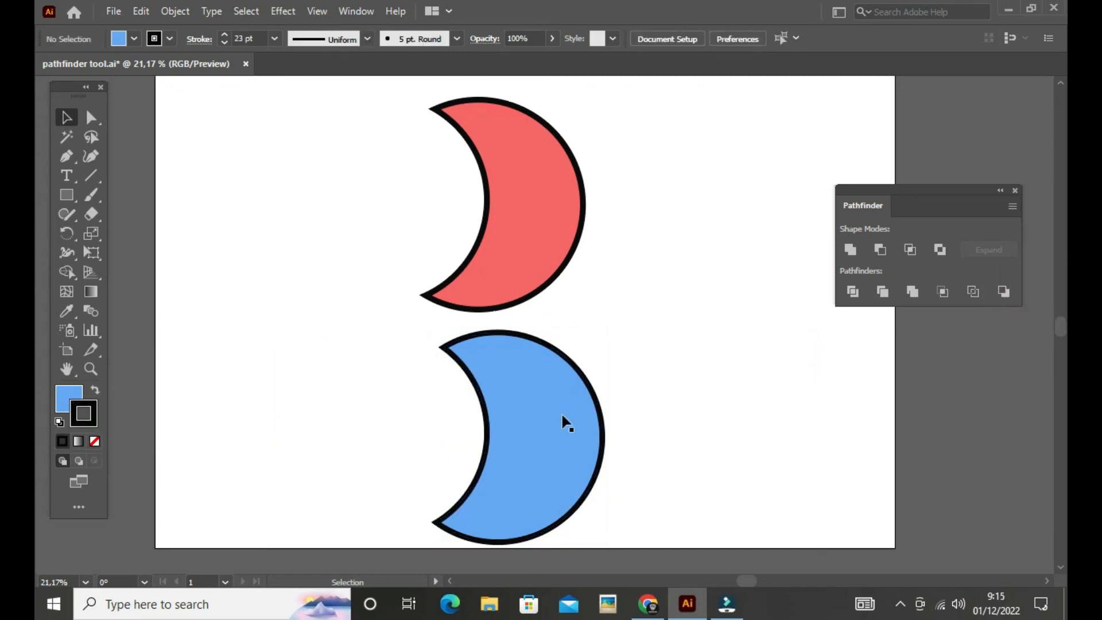